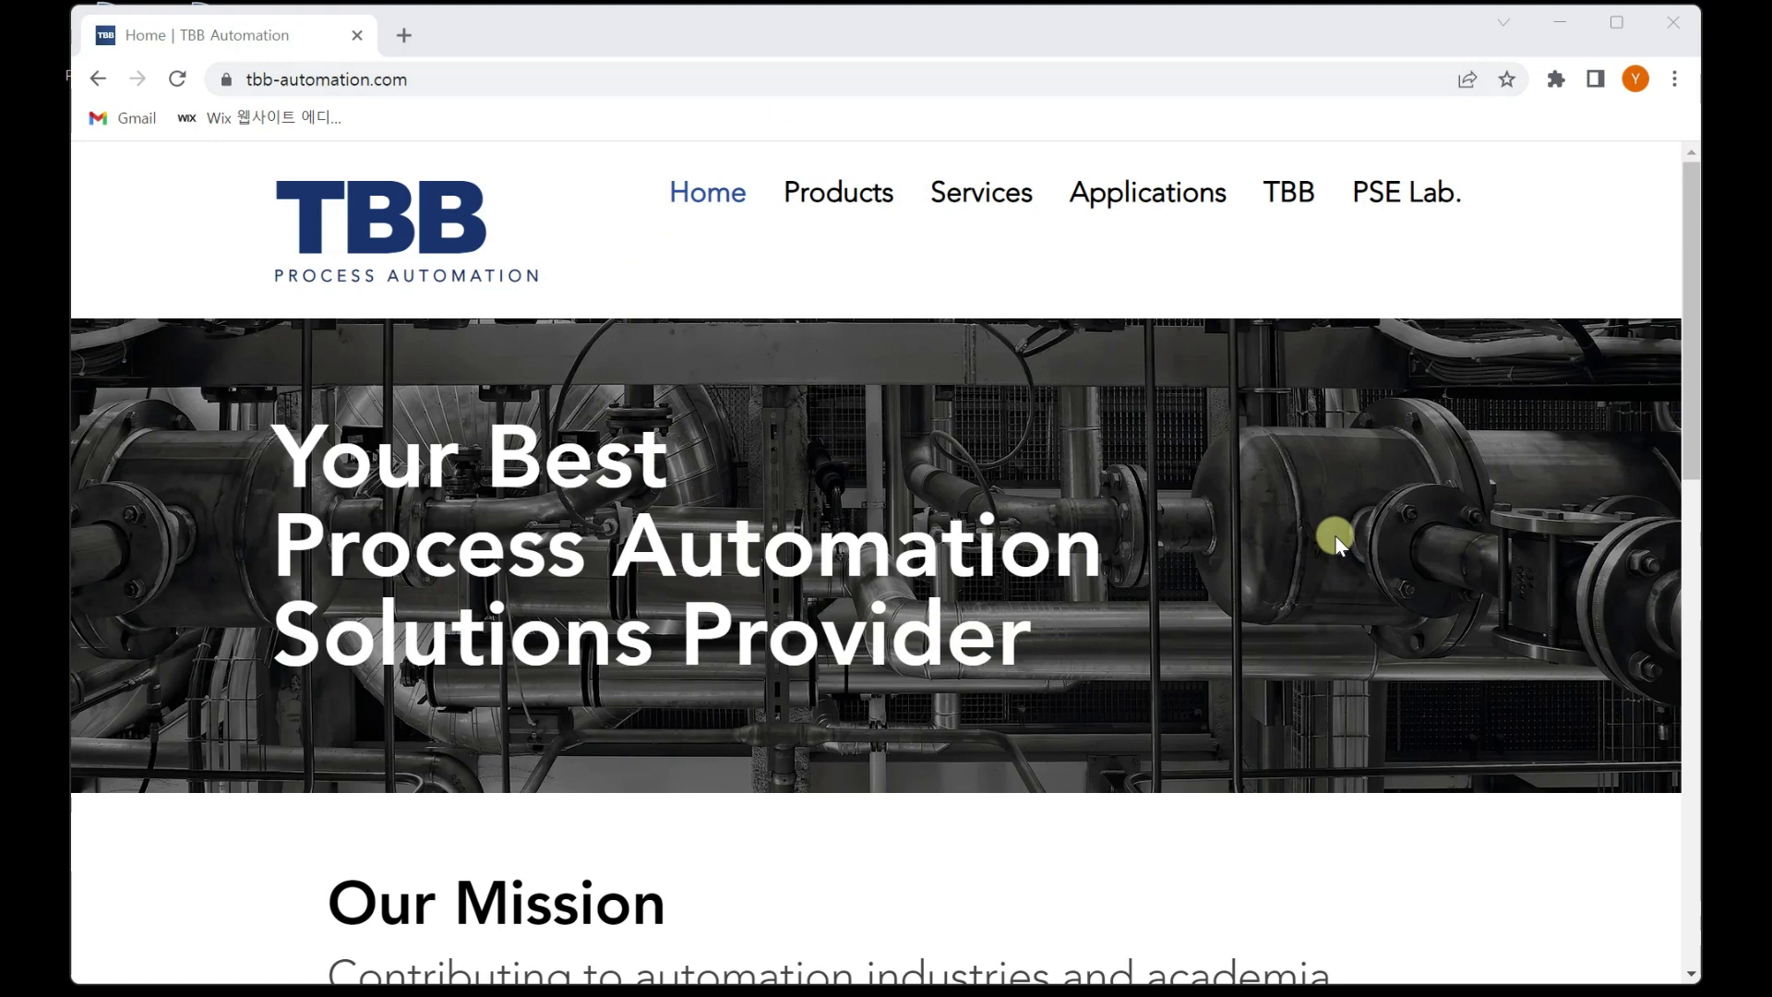
Step: Download setting_GettingStarted_starter.zip from the Getting Started with PROMONICON Setting Files folder on the TBB Download page
mouse_move(1302, 194)
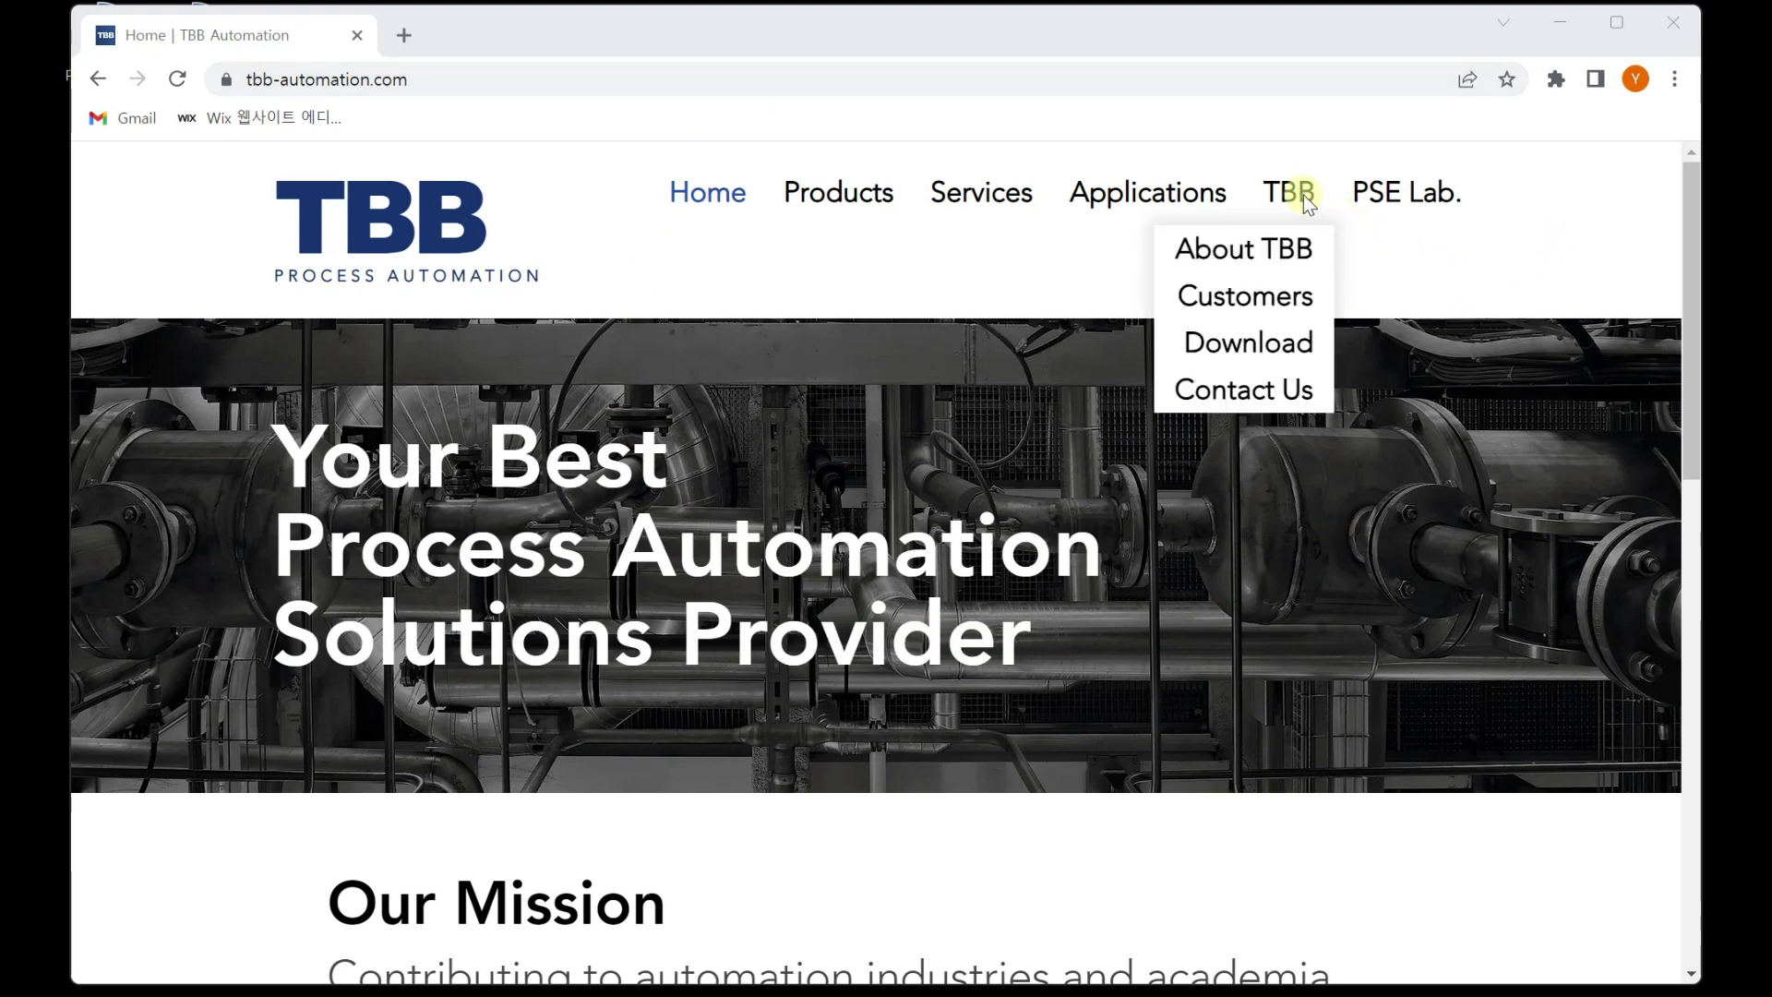
click(1259, 347)
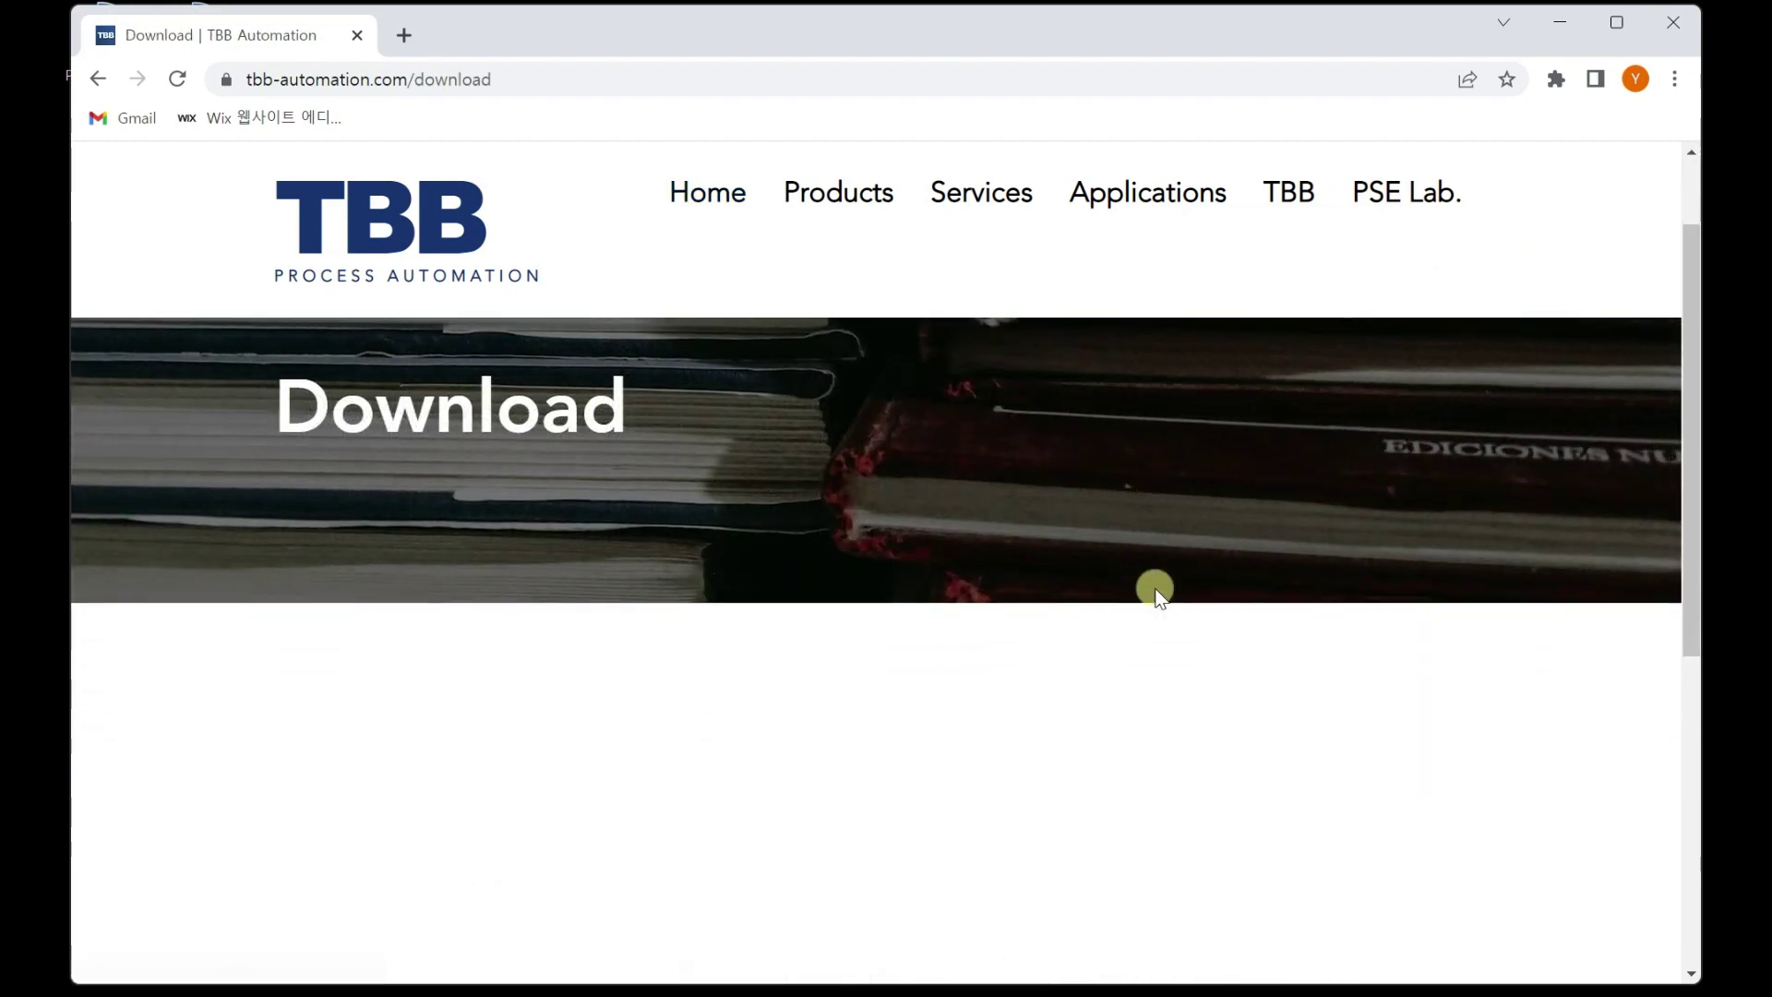
scroll(1155, 594, down, 4)
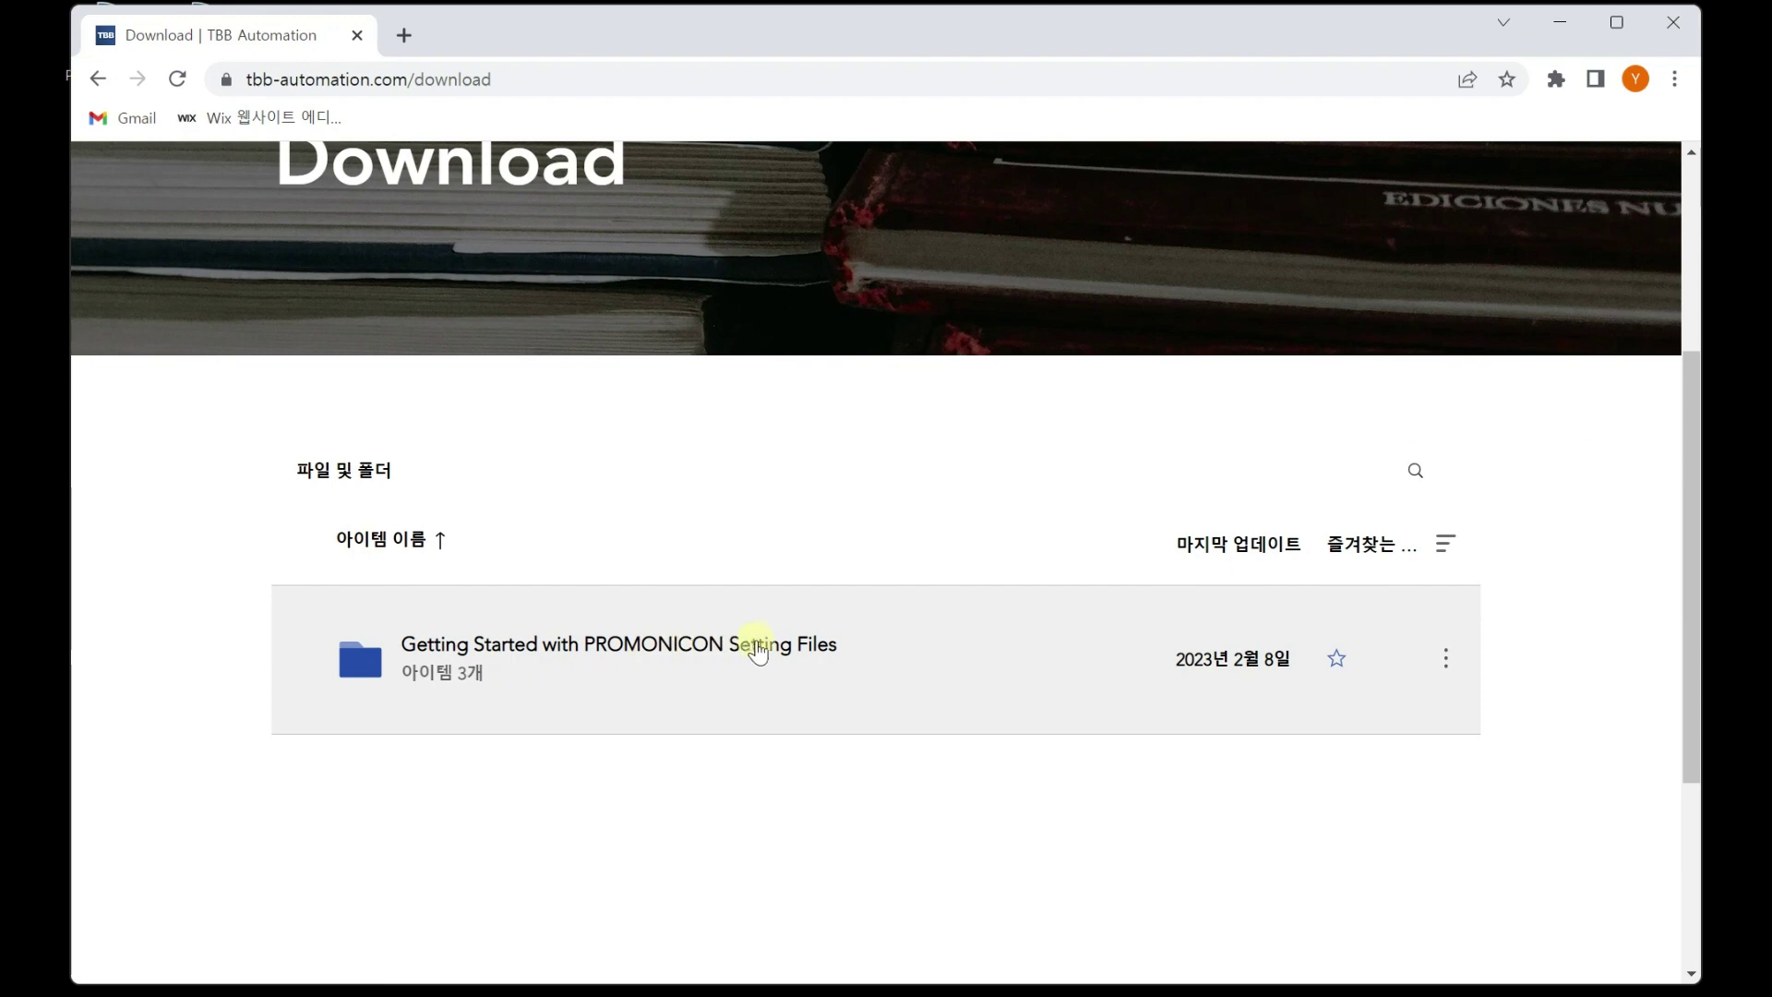
click(854, 635)
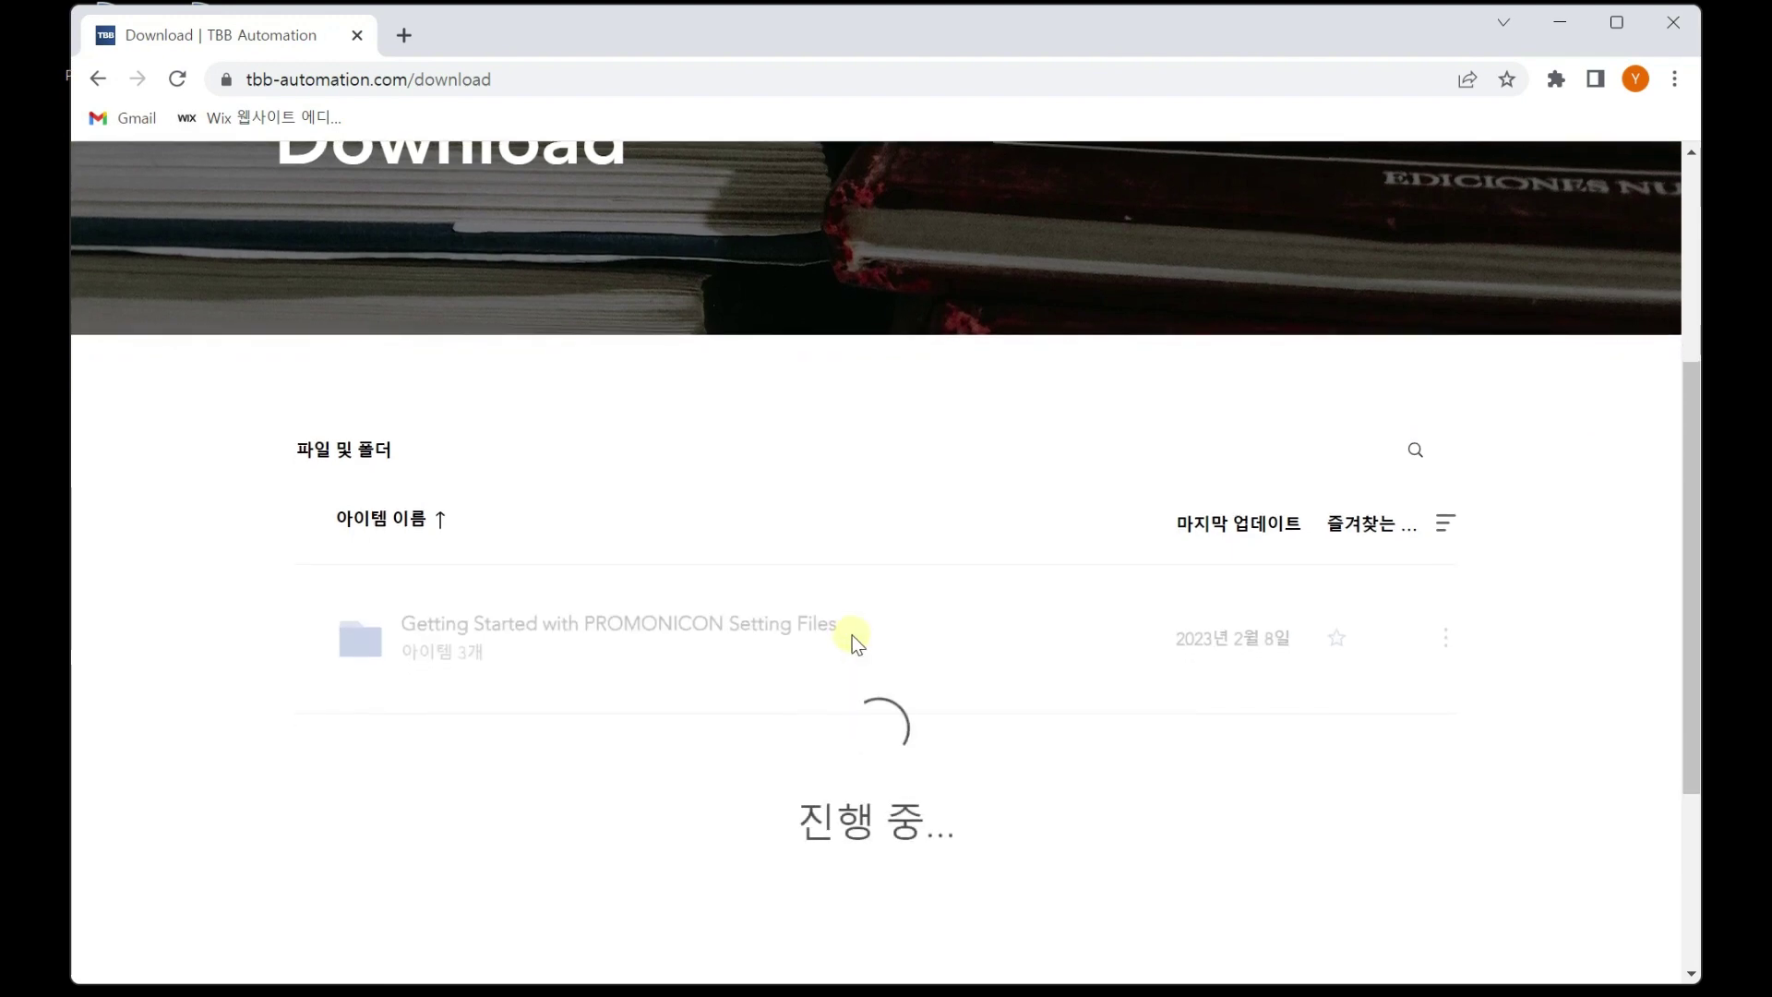
scroll(902, 680, down, 1)
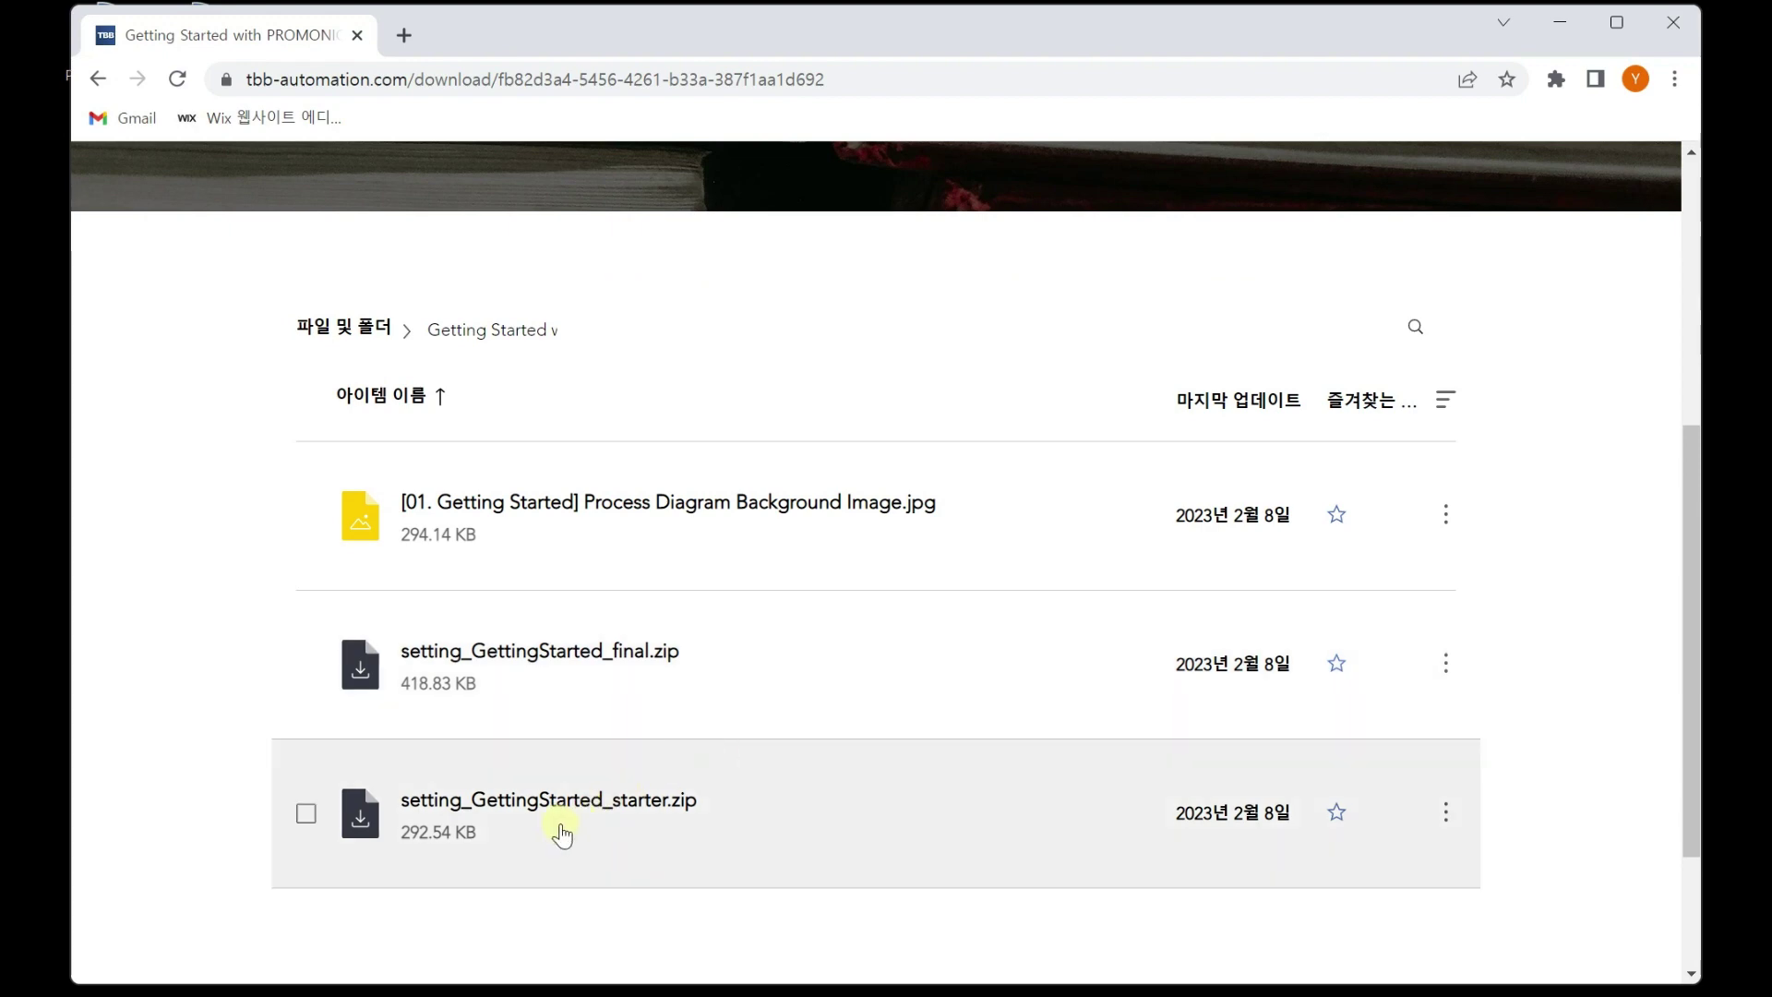
click(682, 812)
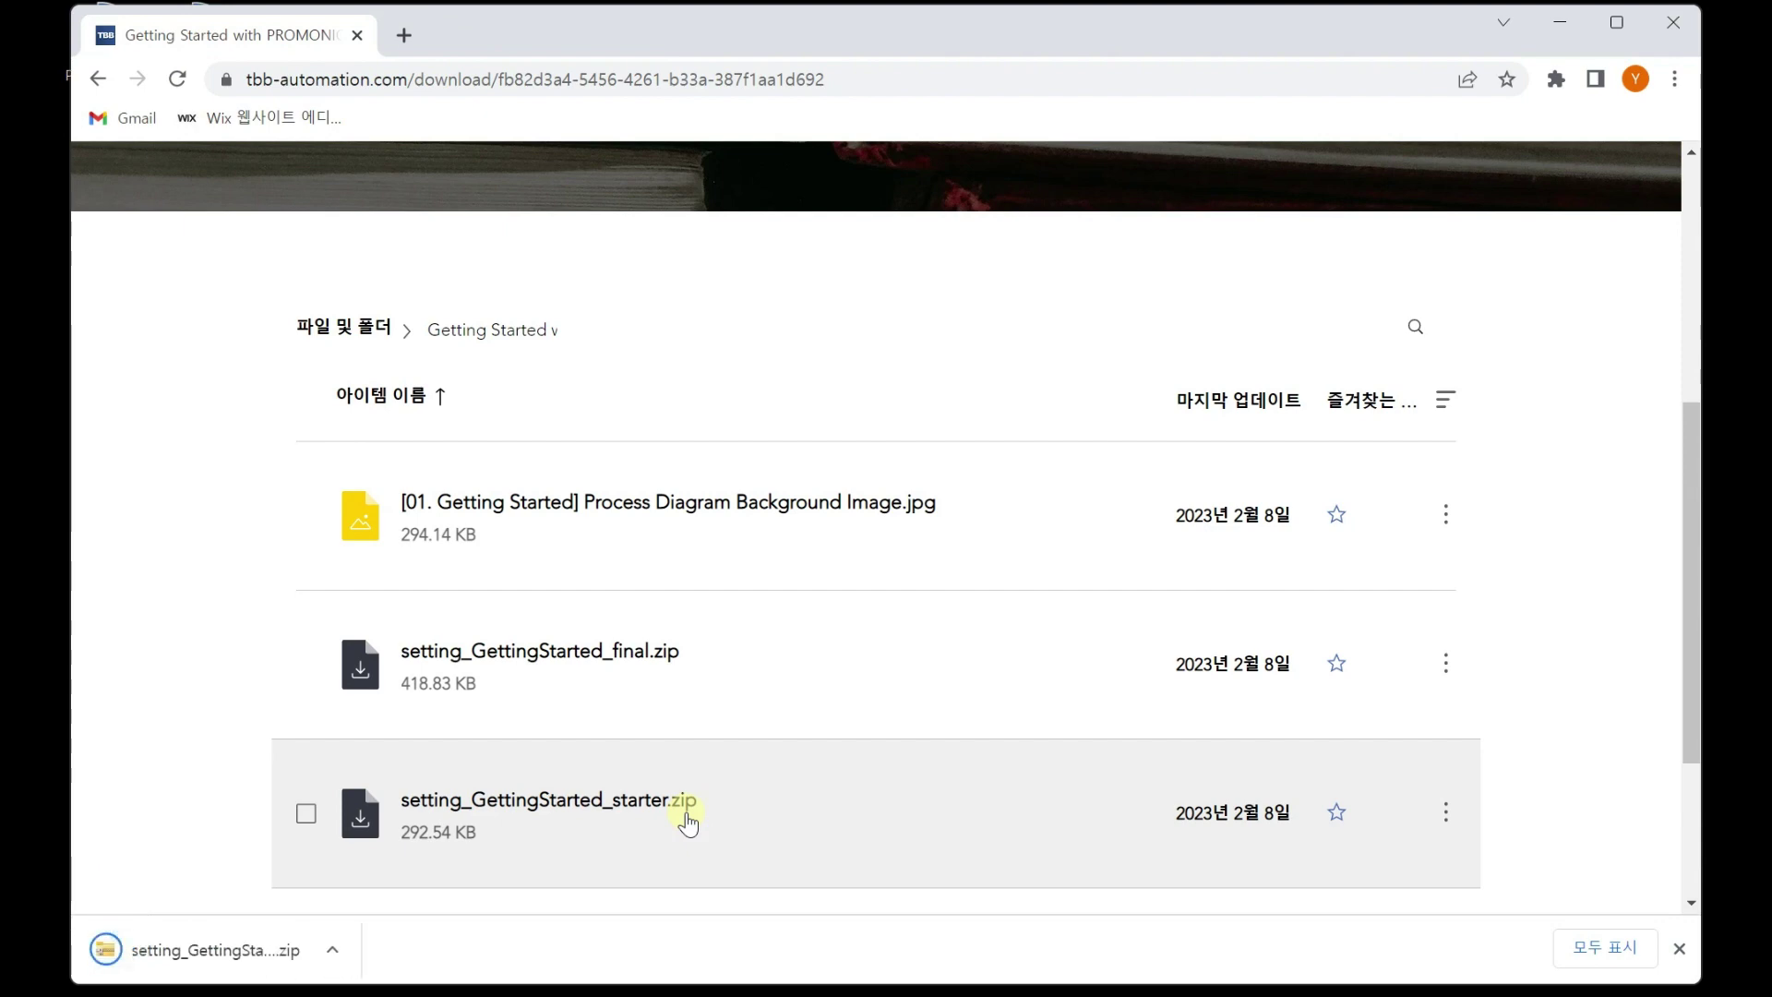
Step: Open the downloaded starter archive and copy the setting folder inside setting_GettingStarted_starter
click(350, 953)
click(379, 990)
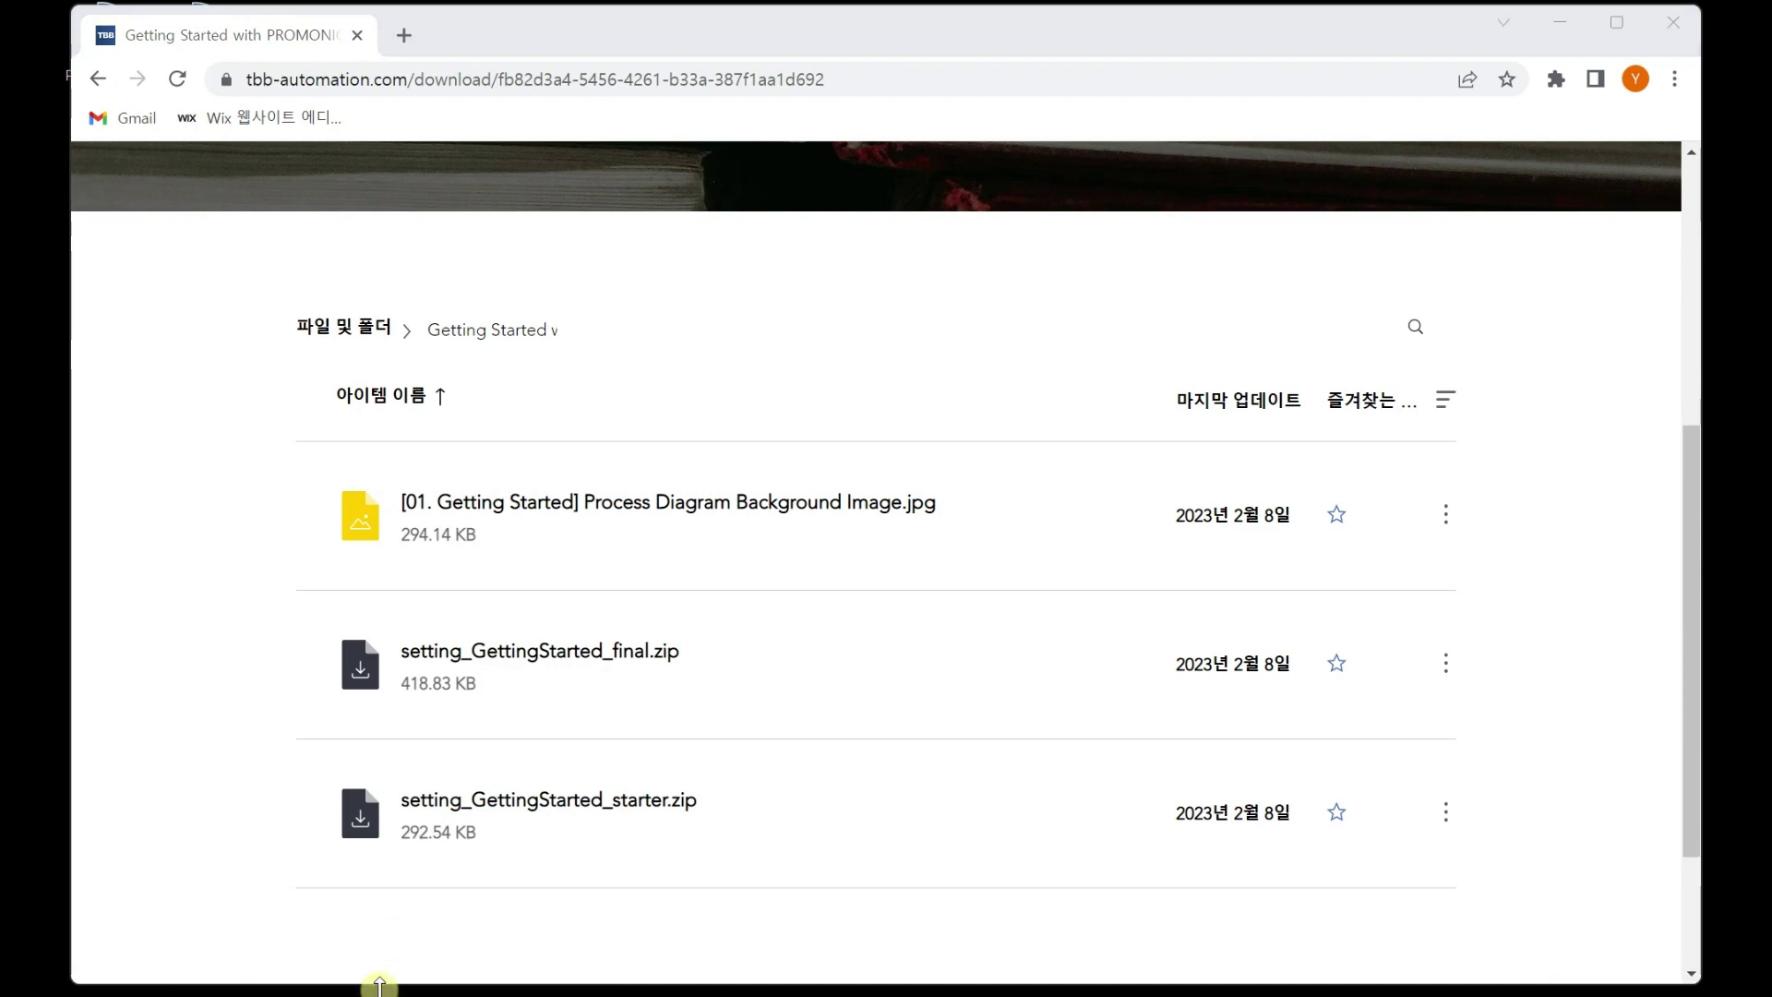
double_click(773, 304)
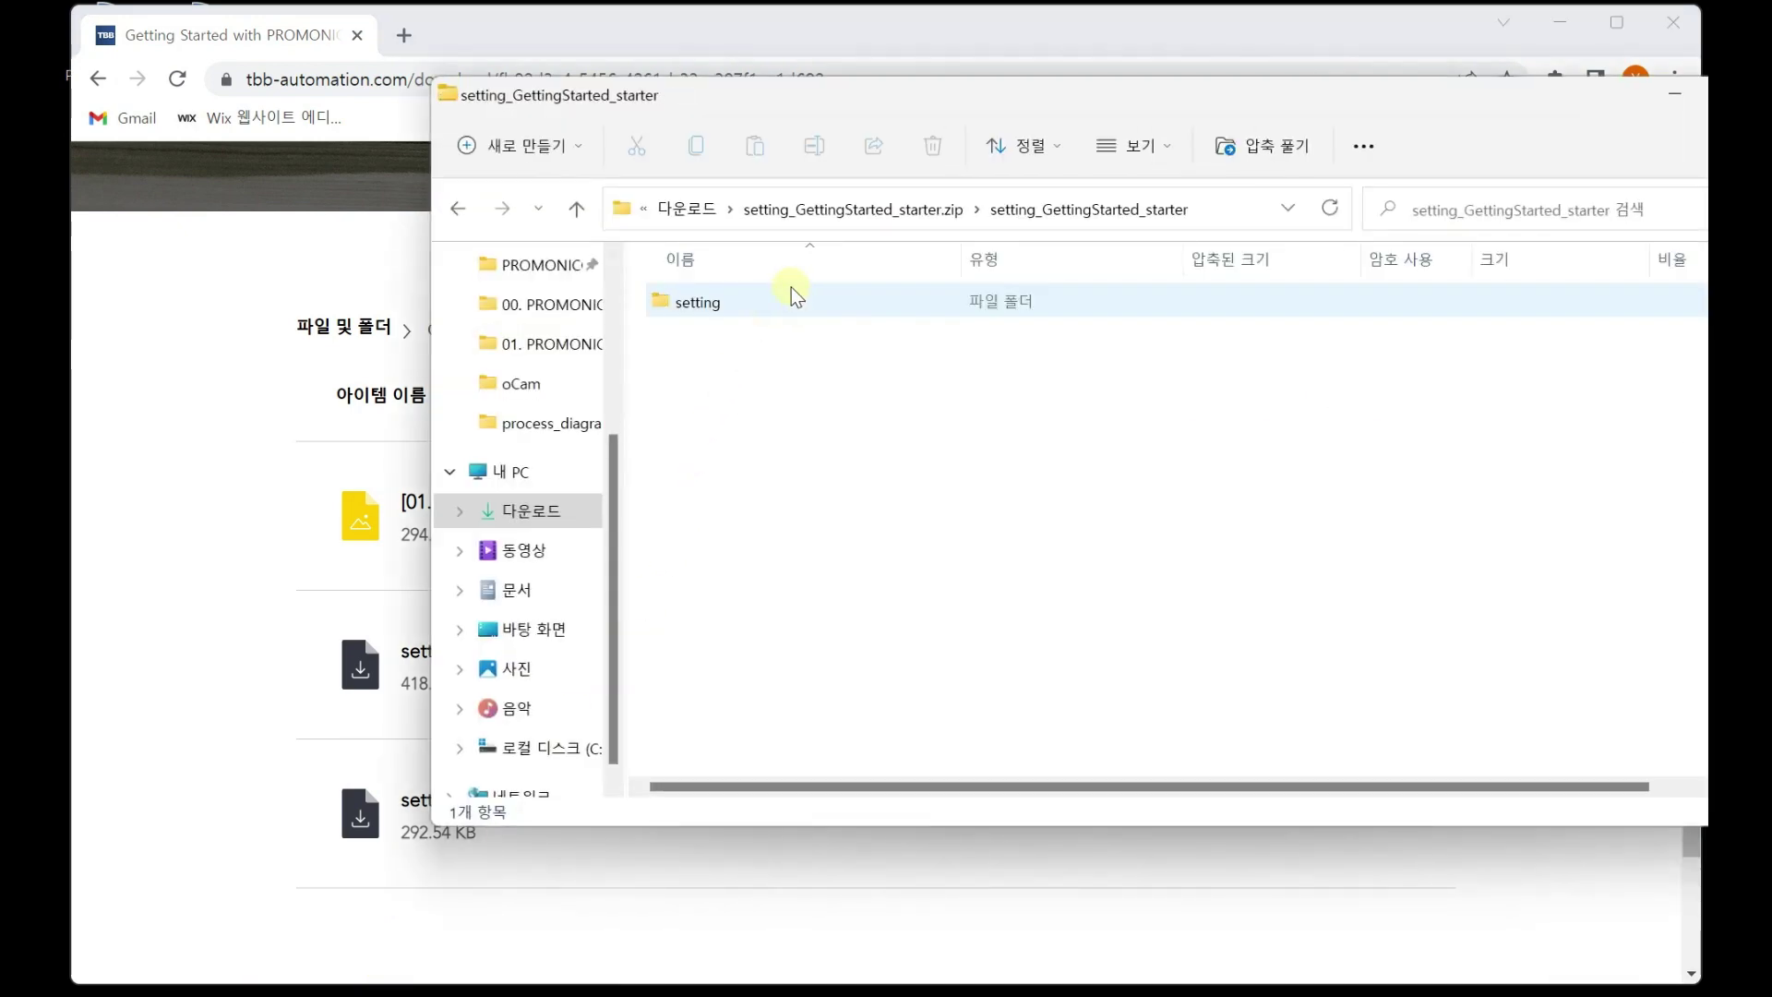
right_click(711, 295)
click(788, 403)
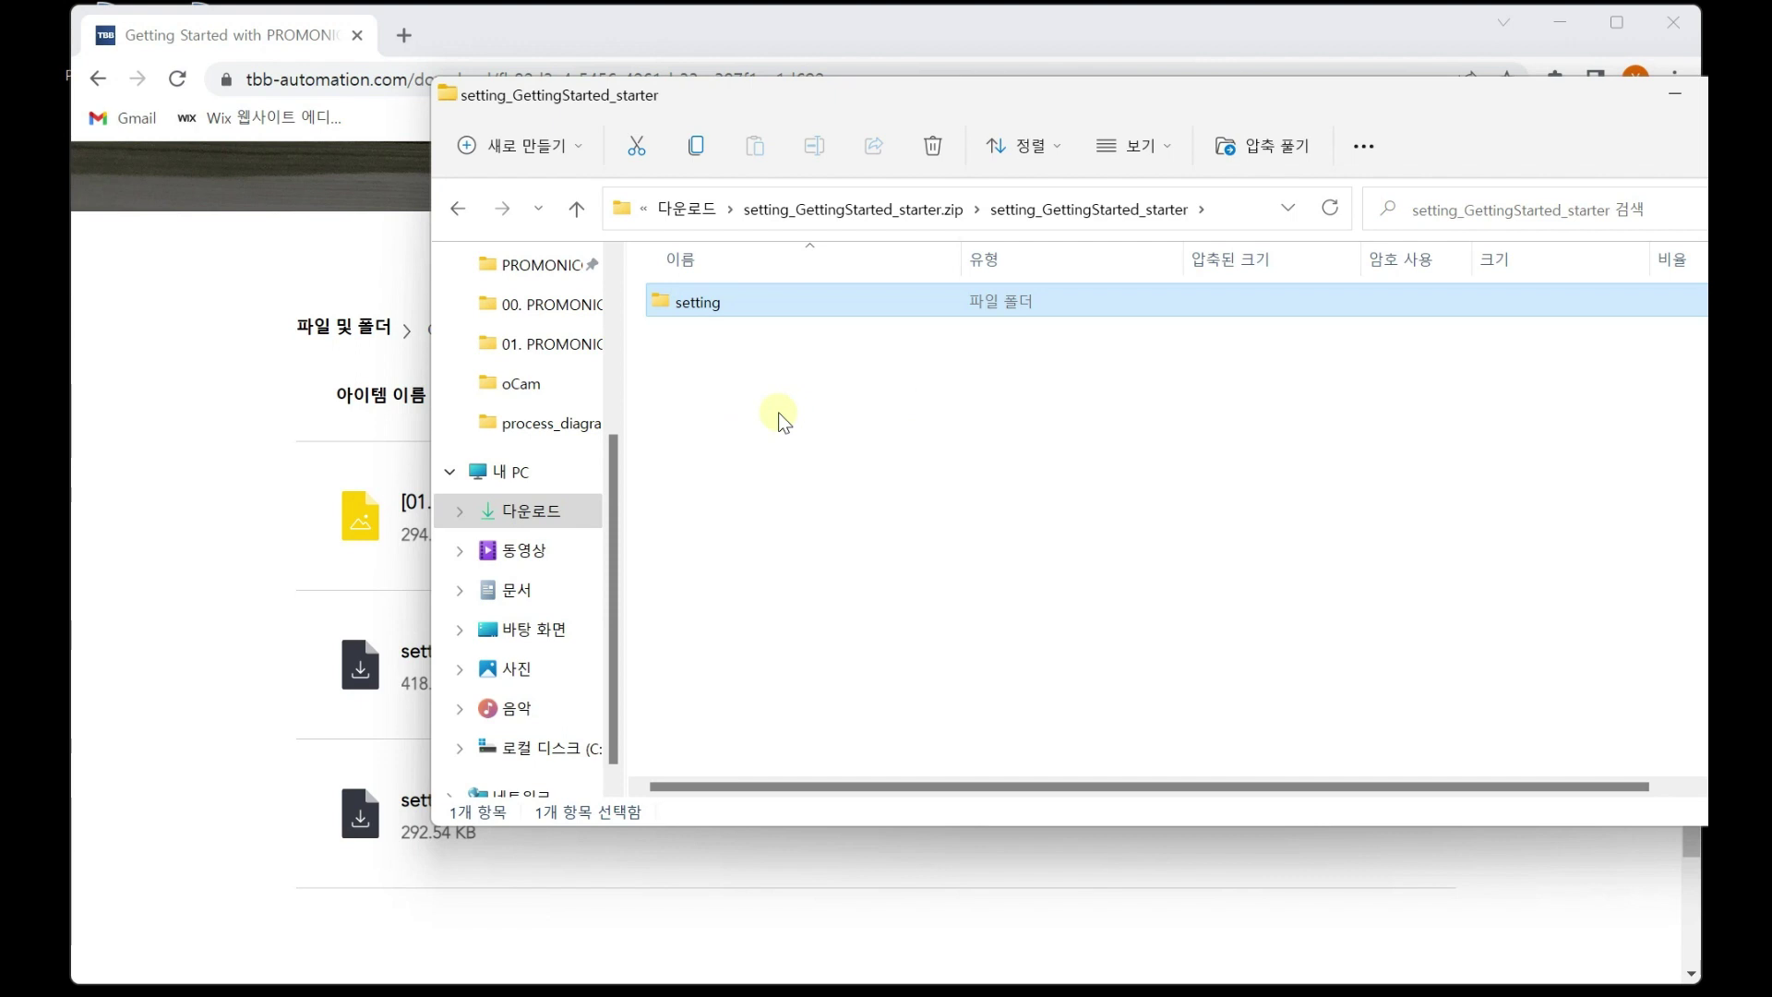
Step: Paste the copied setting folder into C:\TBB\P_Automation, overwriting the files of the same name
click(552, 751)
mouse_move(699, 572)
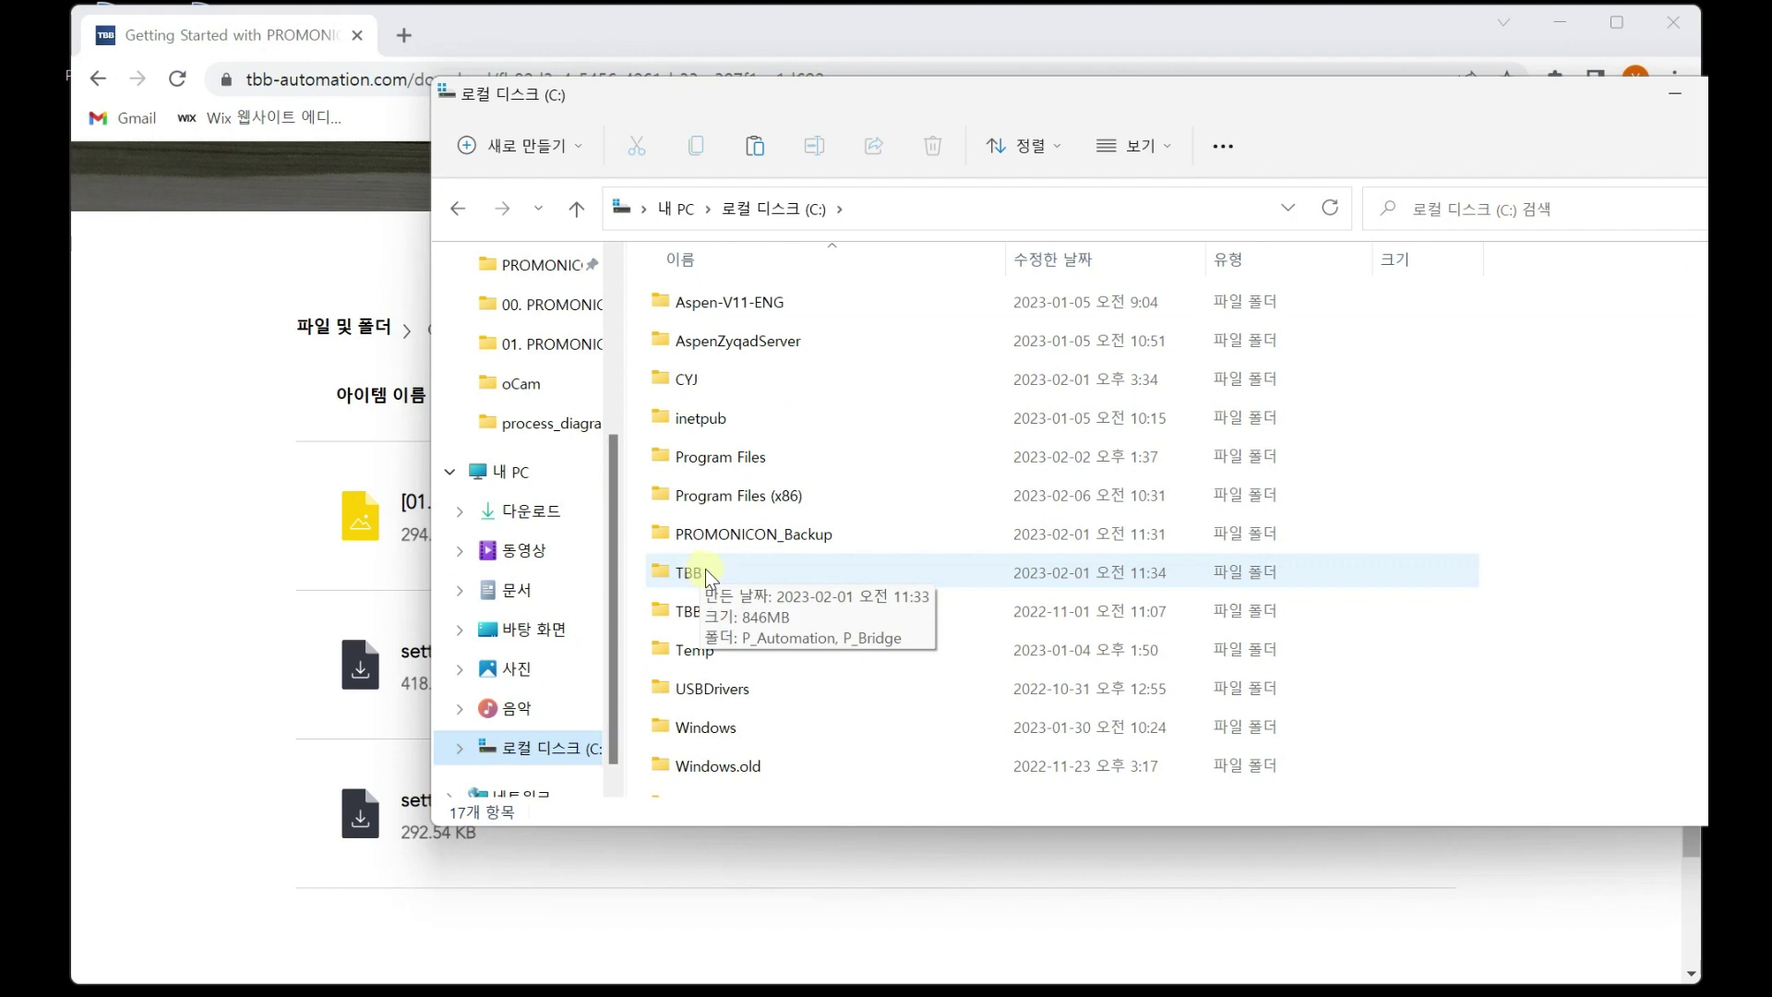
double_click(762, 573)
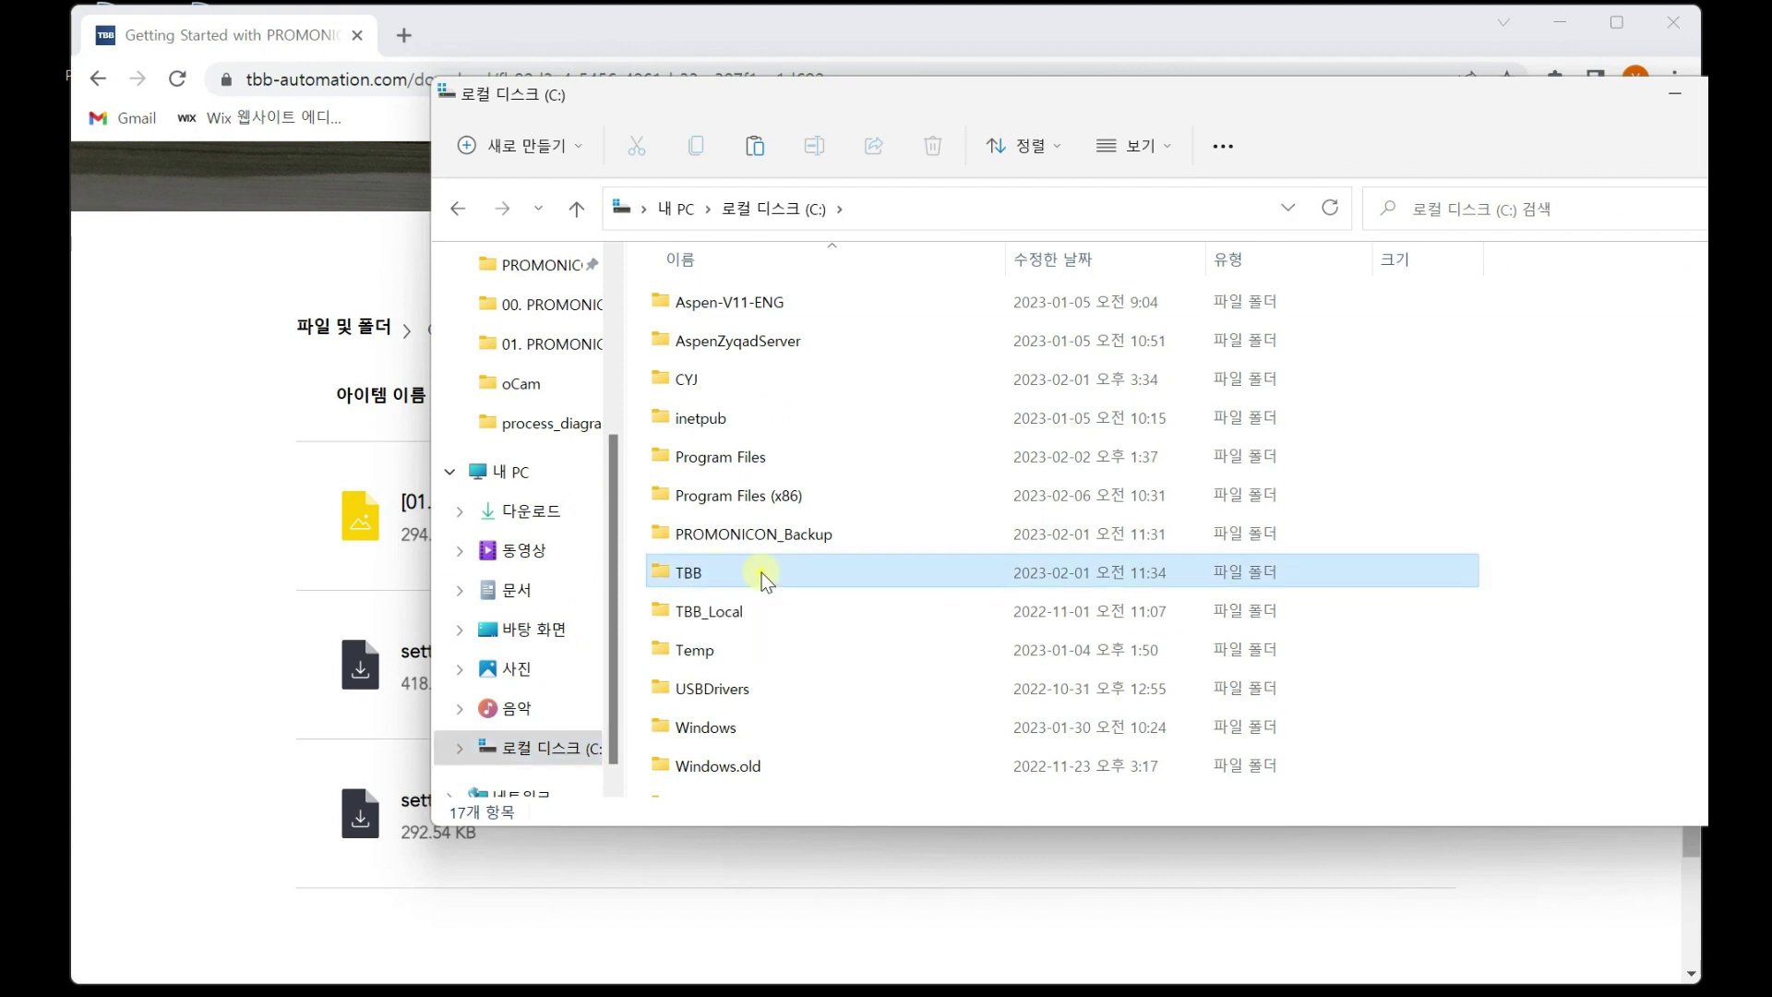
double_click(775, 302)
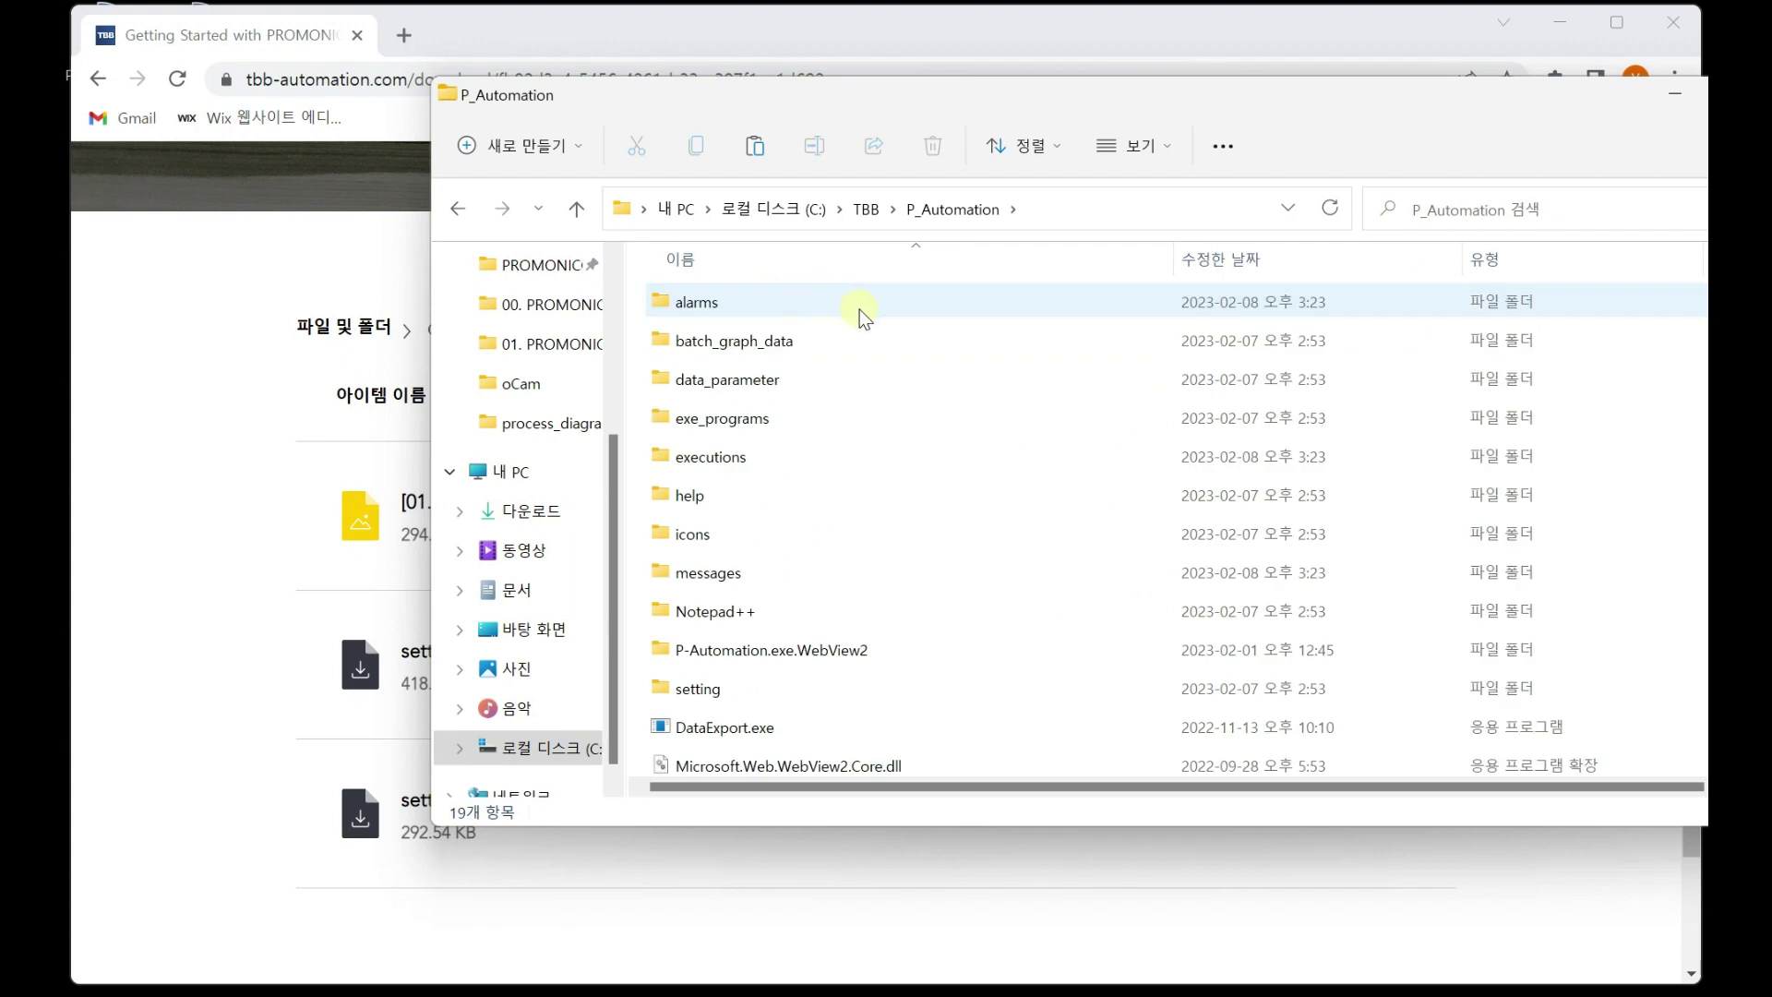
right_click(954, 385)
click(1006, 408)
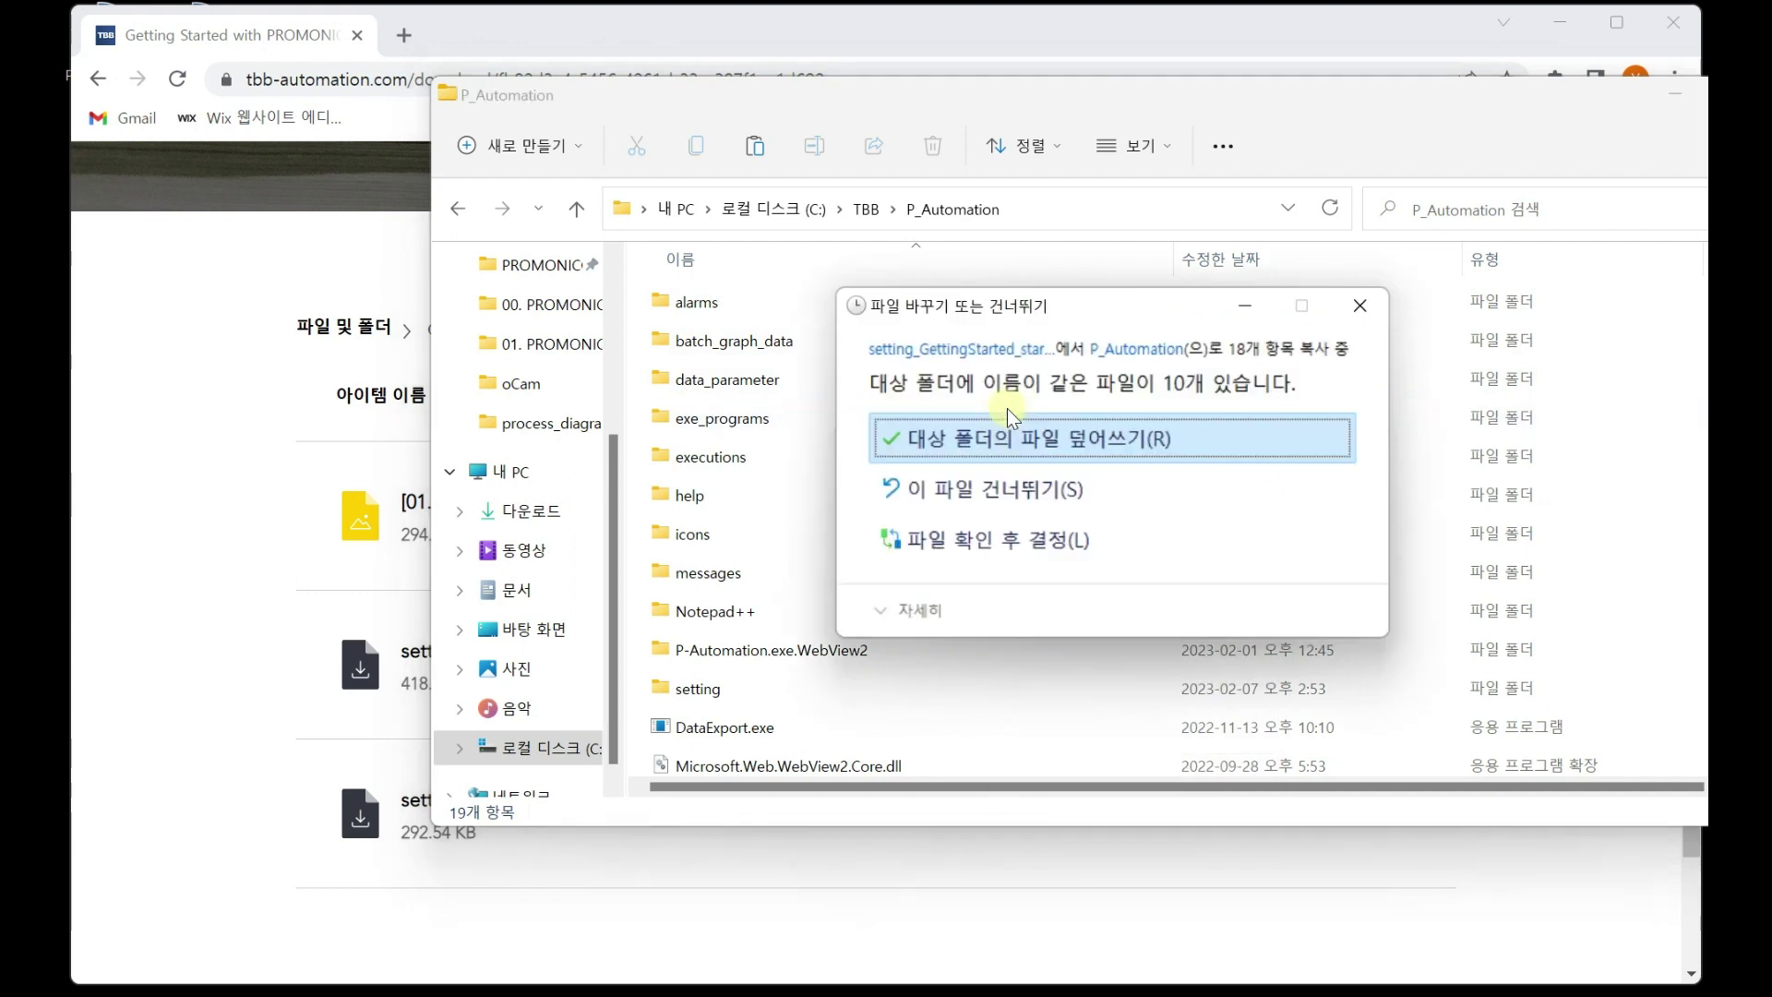
click(1085, 435)
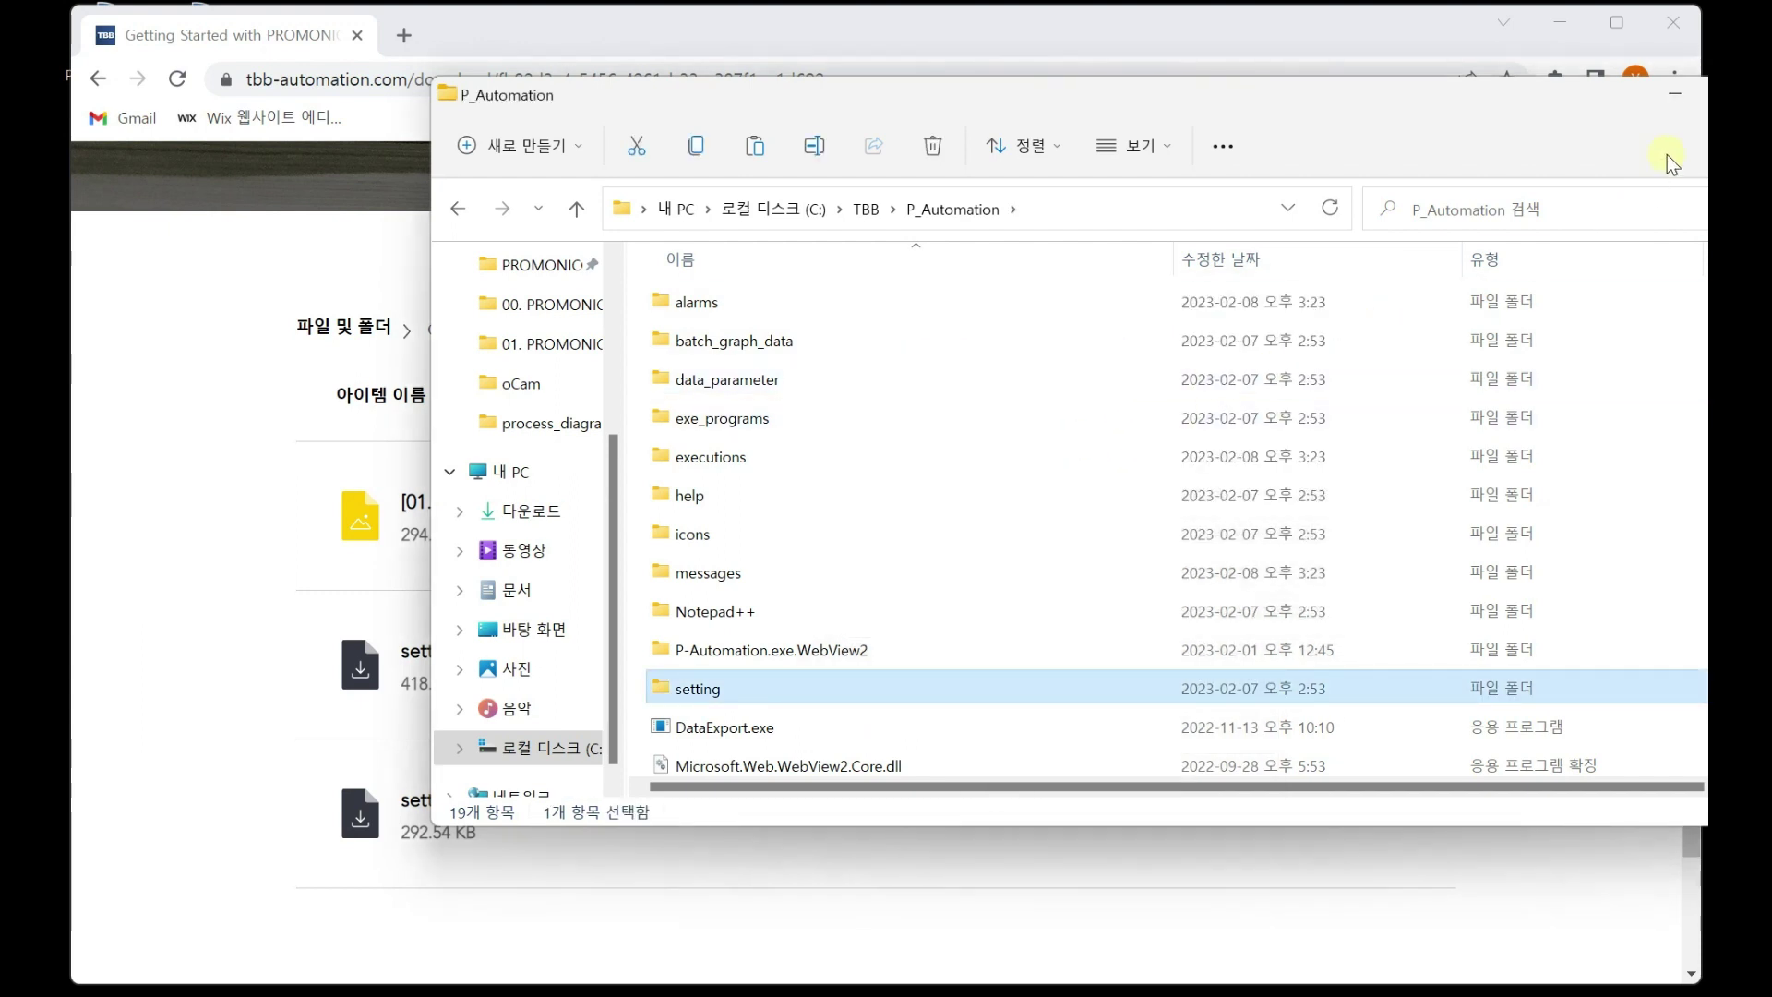
click(1675, 93)
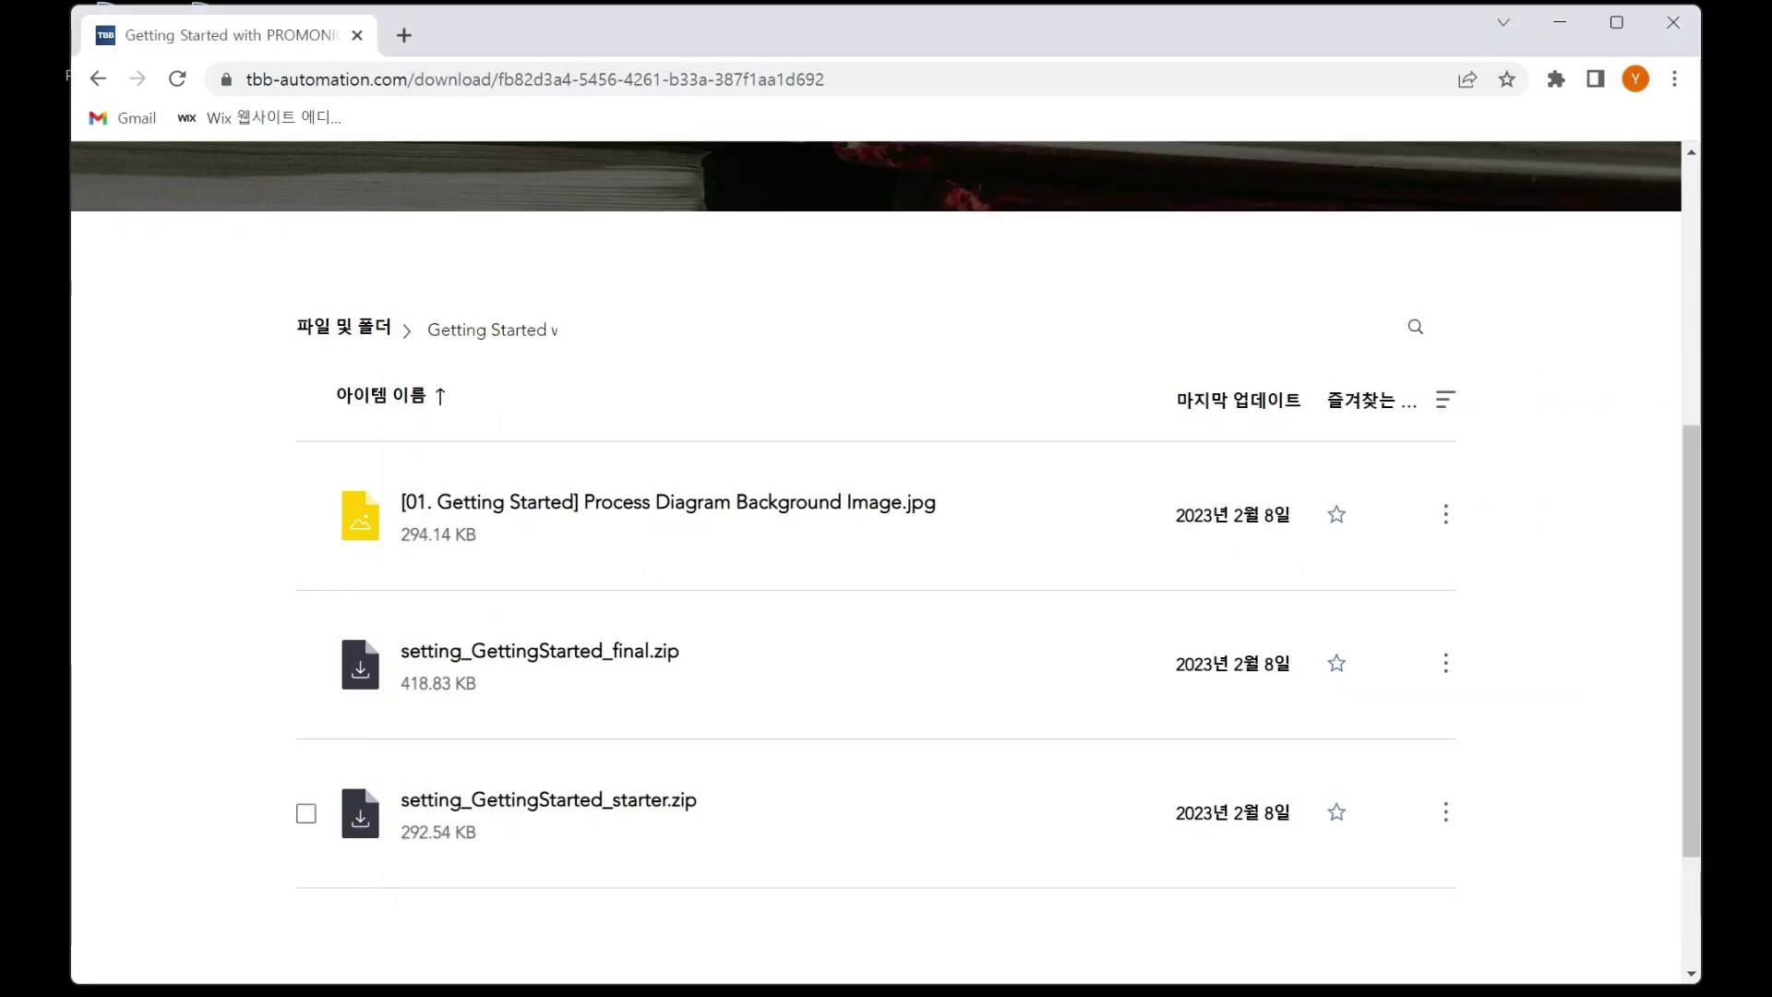
Step: Leave the browser, launch PROMONICON-Automation and open its process variable definition window
click(1681, 42)
double_click(111, 61)
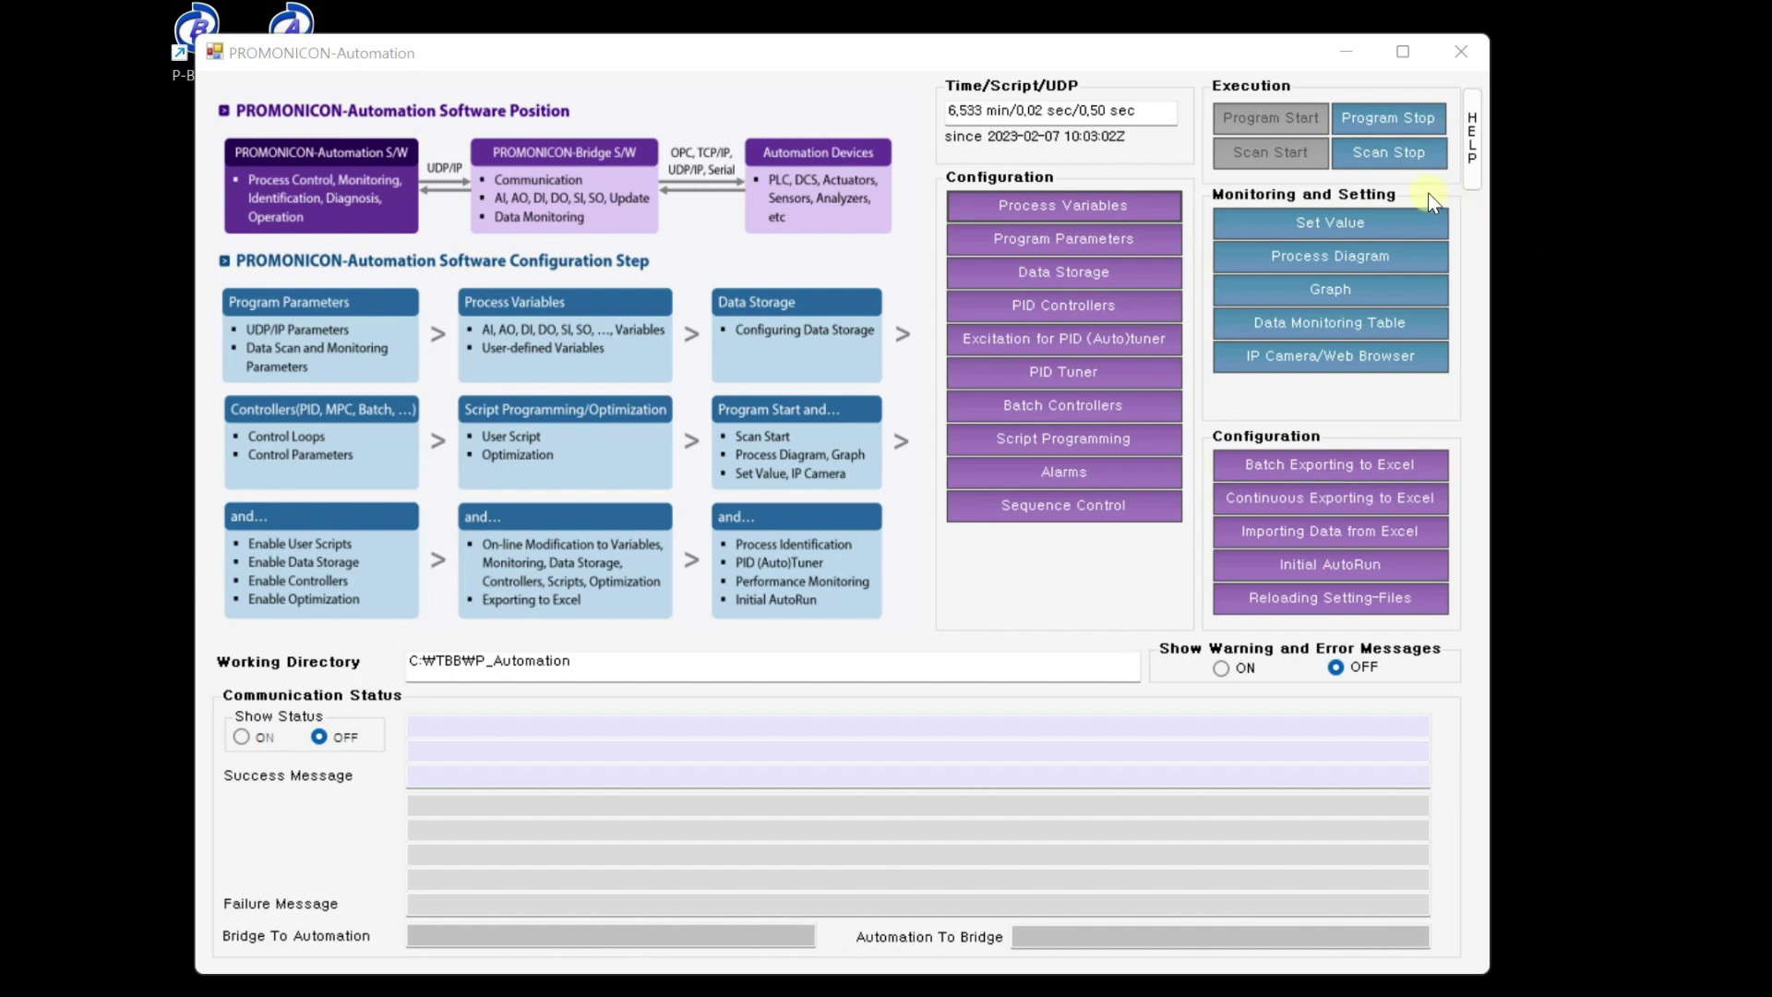
click(1021, 205)
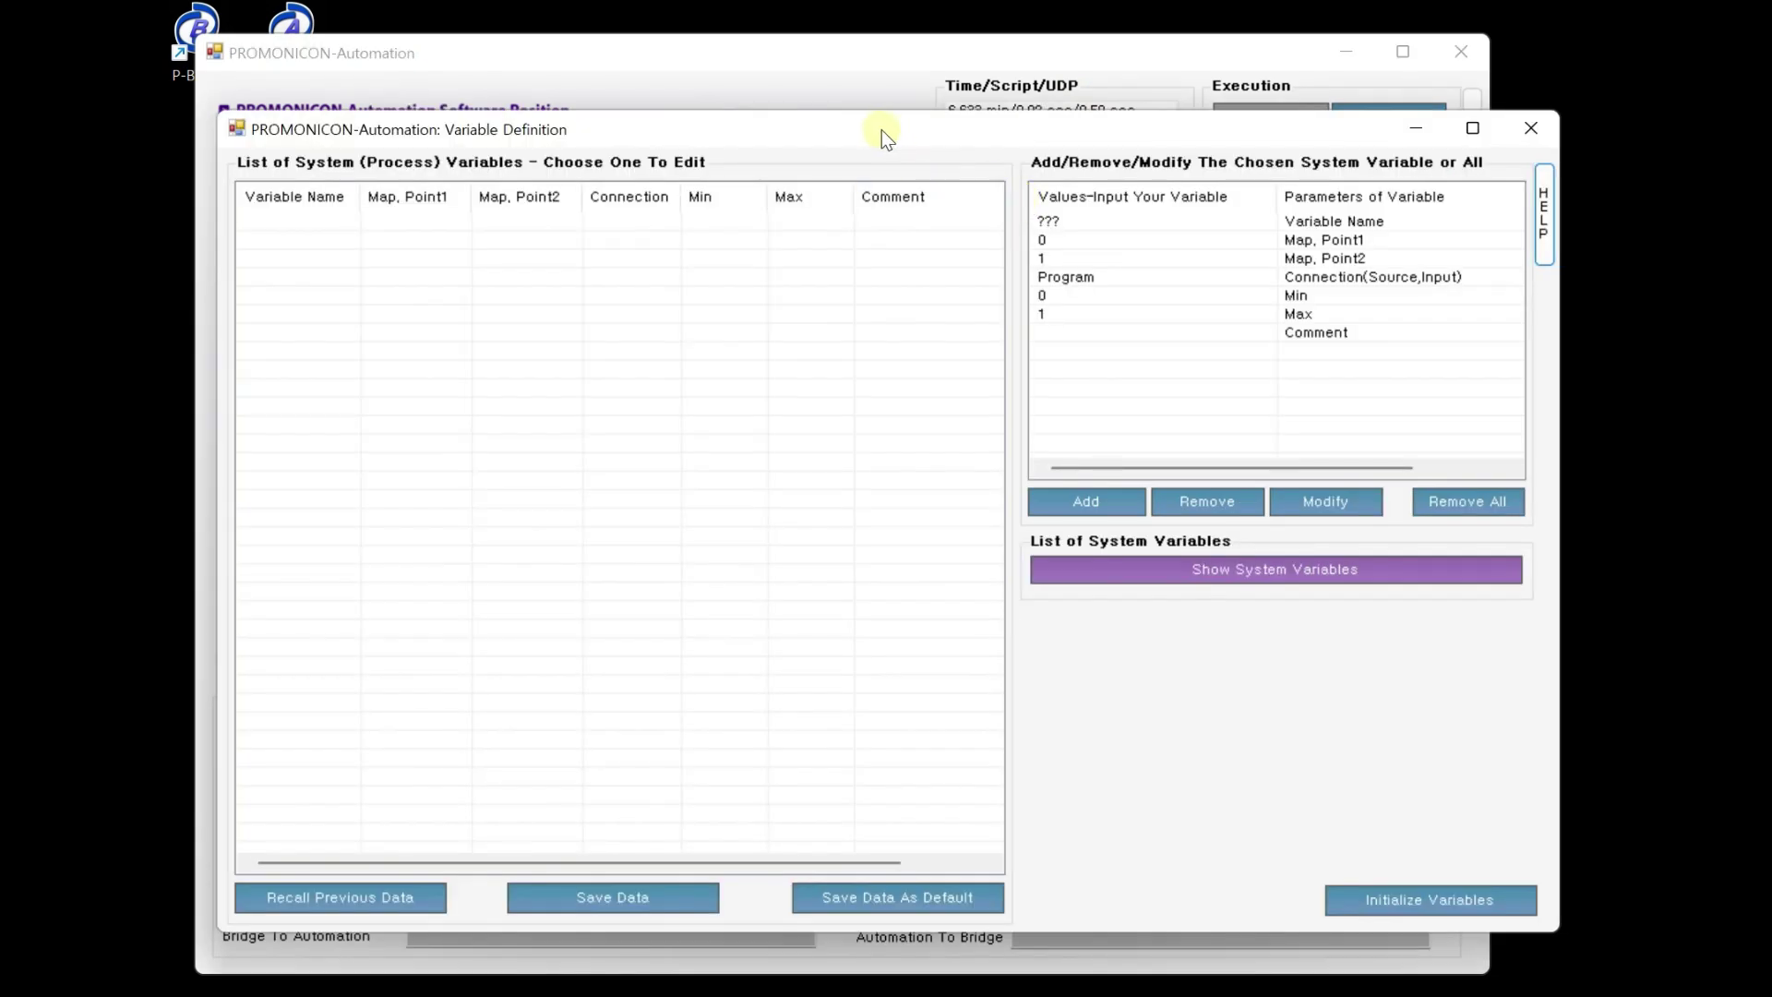
drag(878, 131, 845, 113)
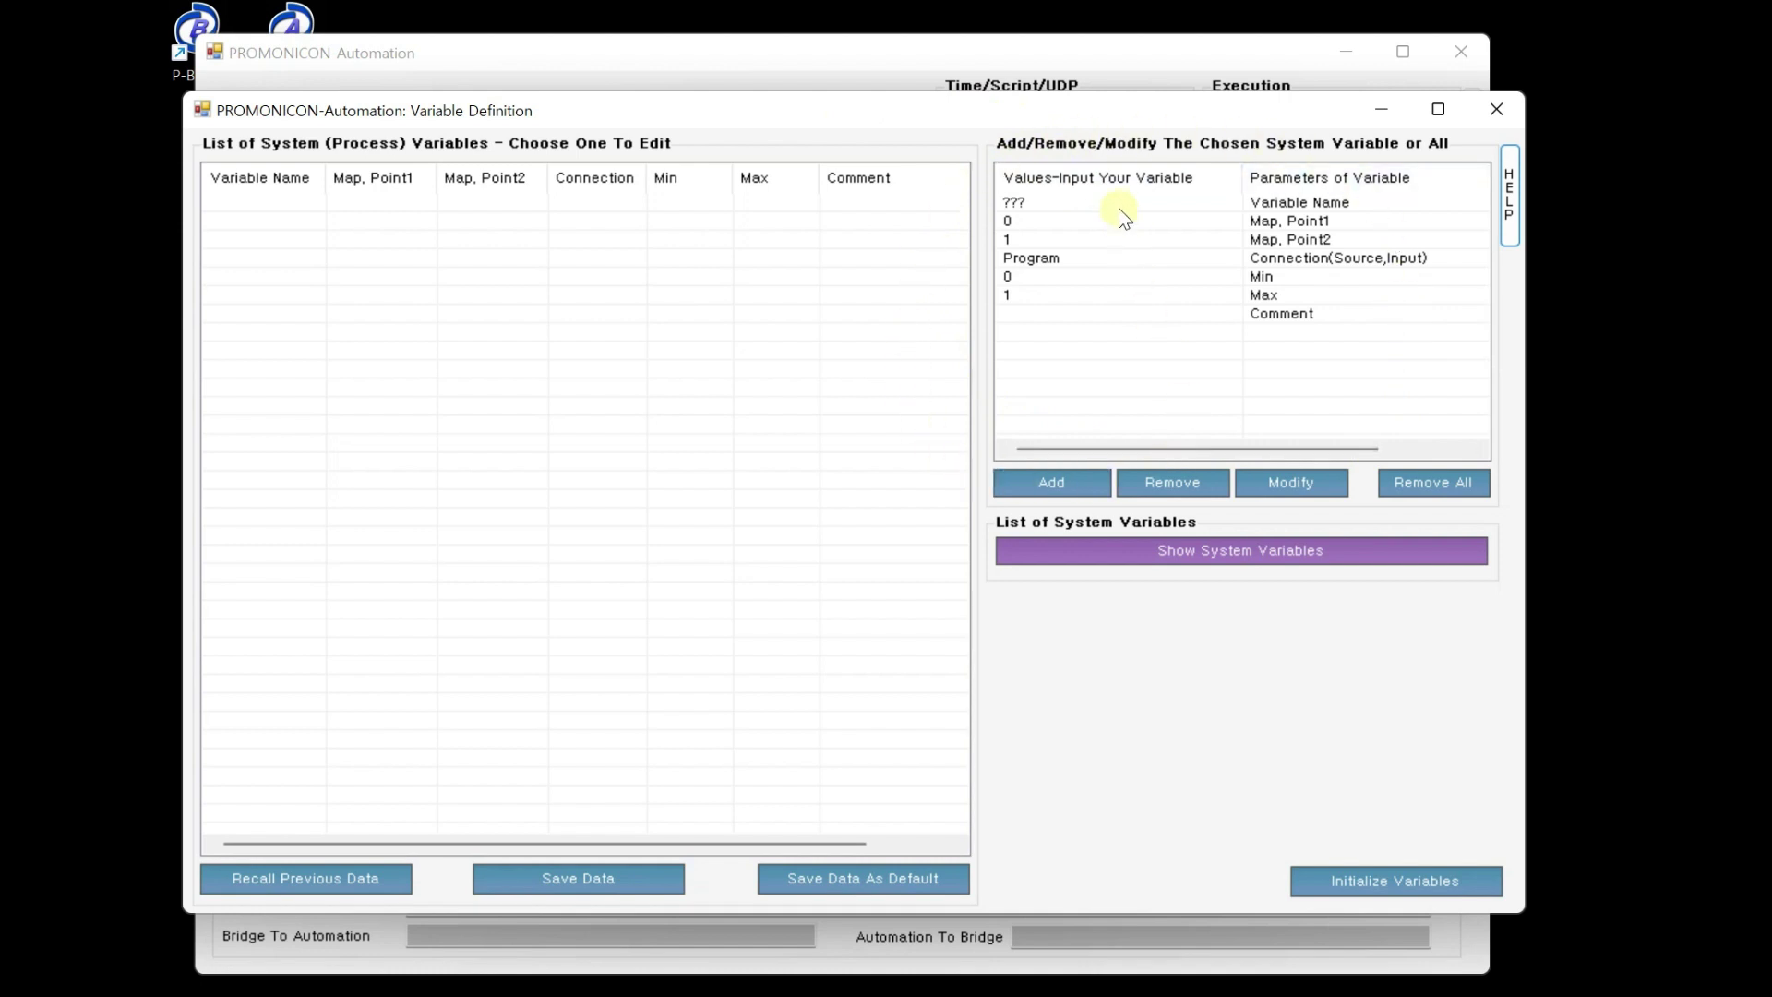
Step: Enter 000_Temperature as the name of the new process variable
click(1254, 202)
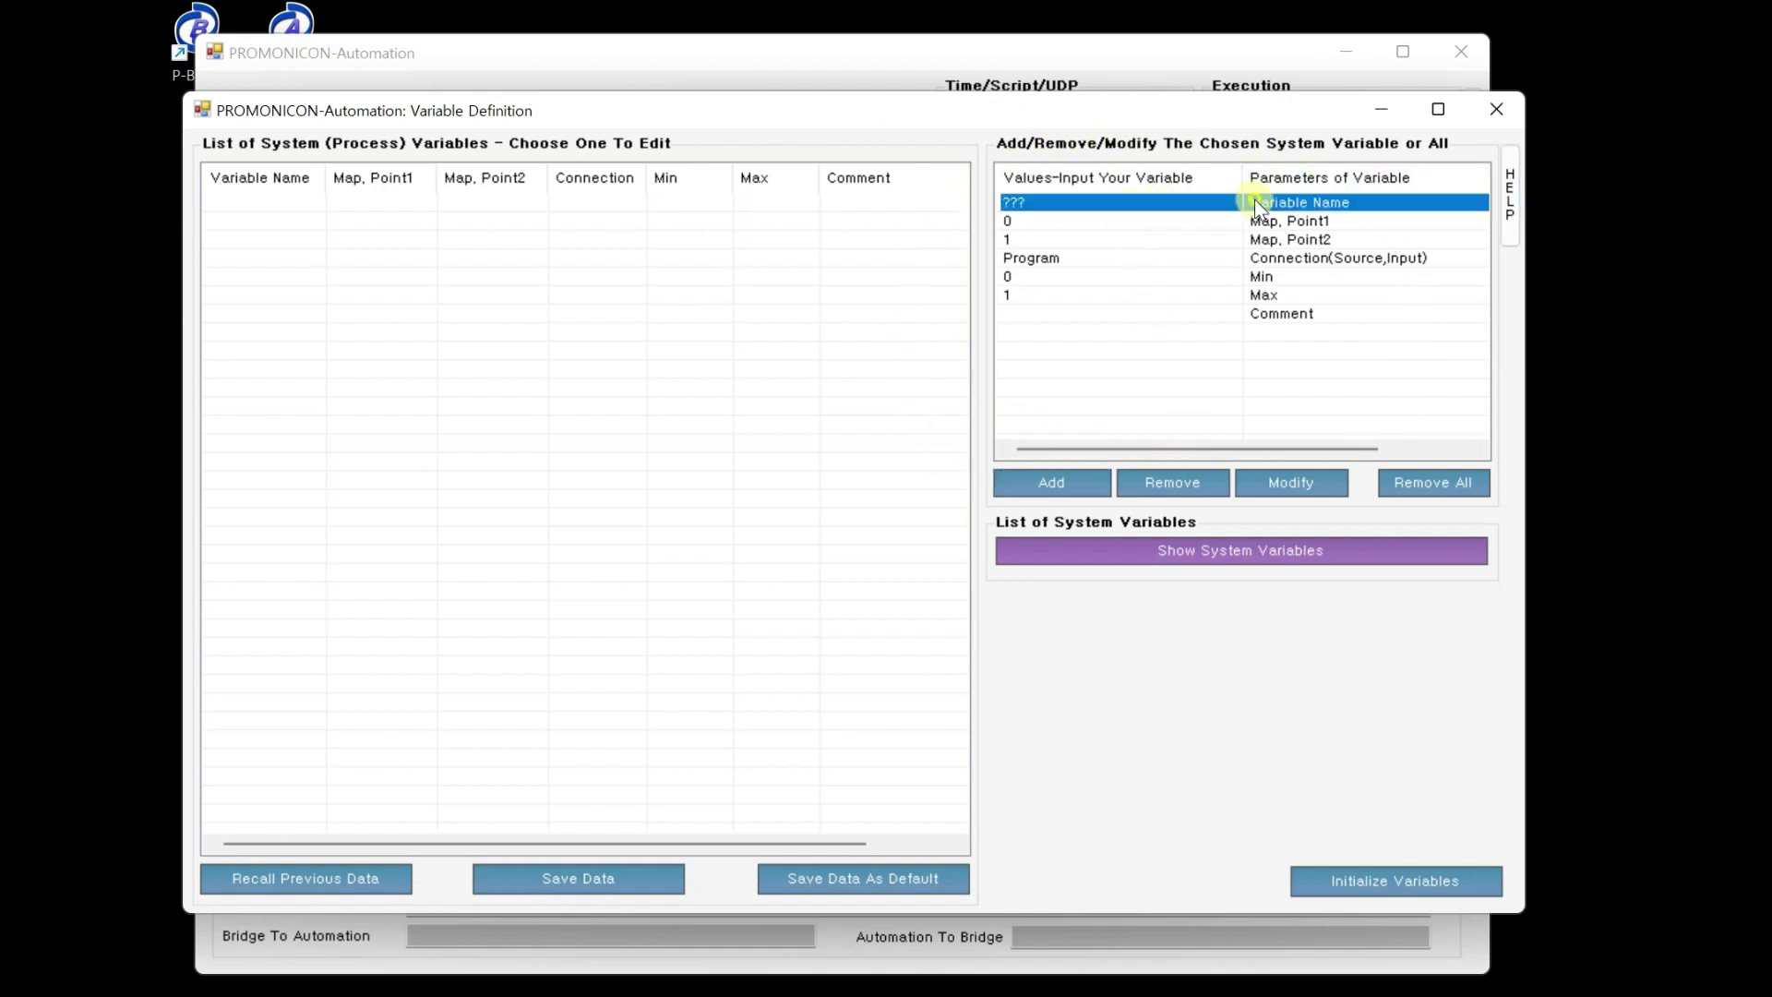
click(1200, 201)
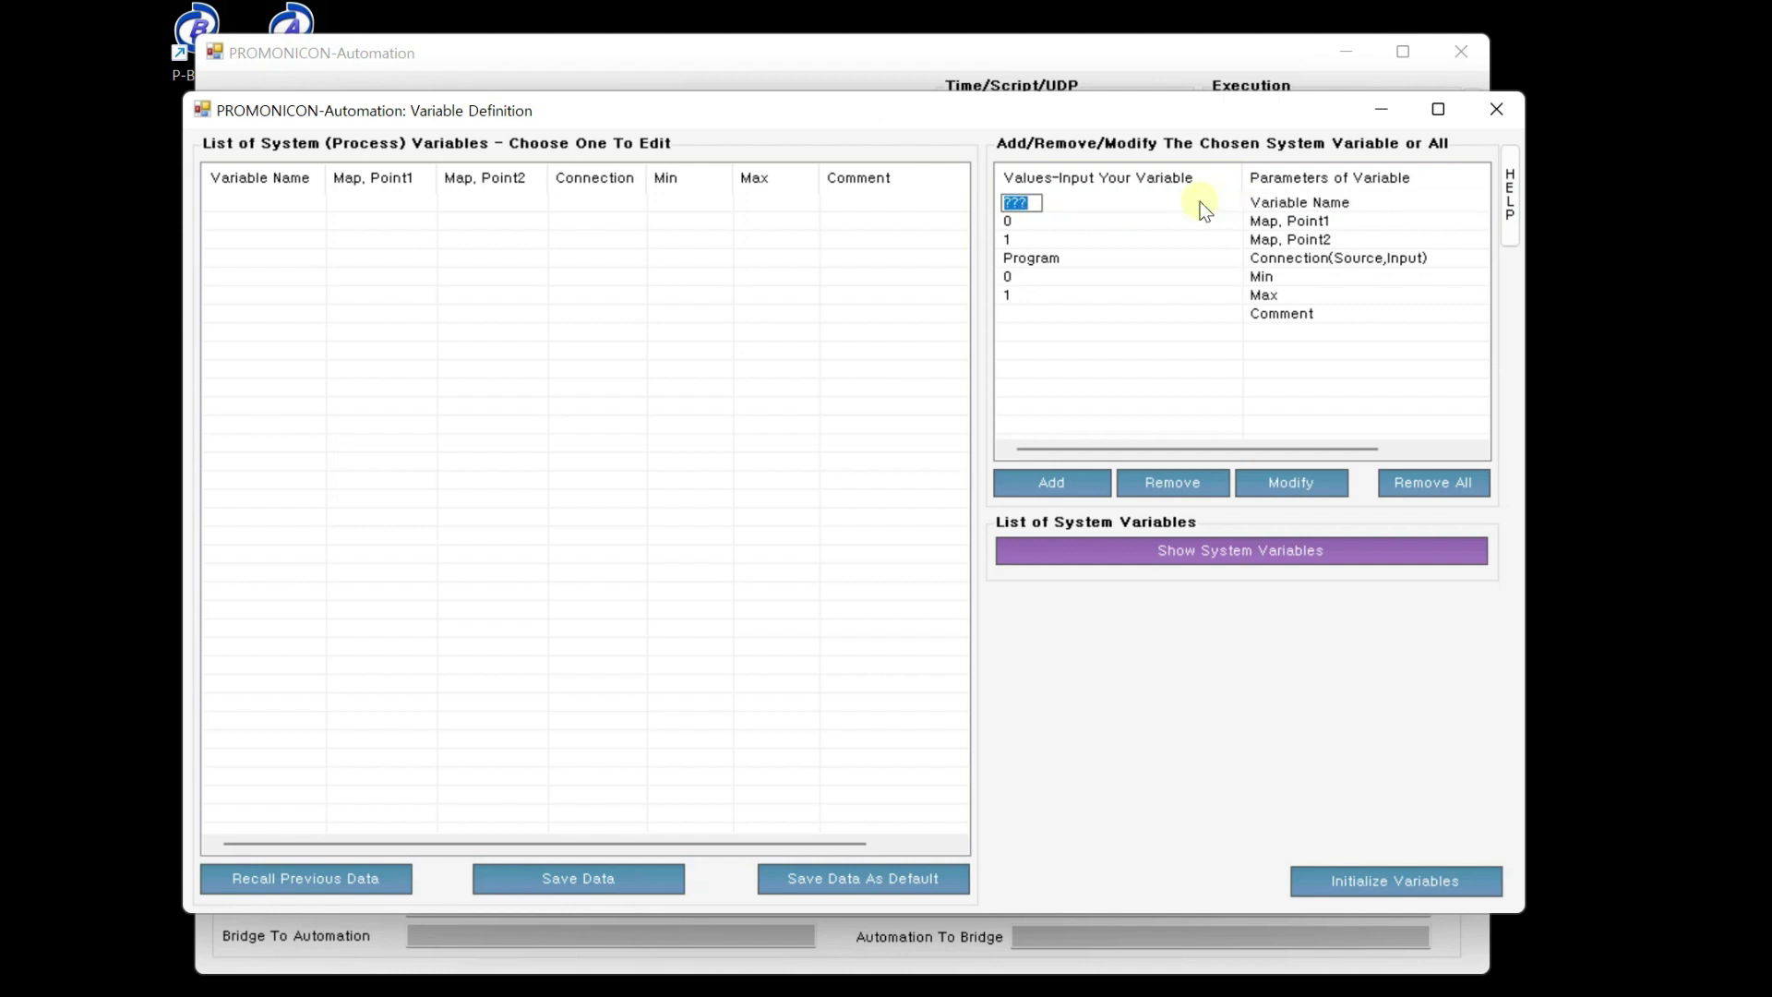
text(000_Temperature)
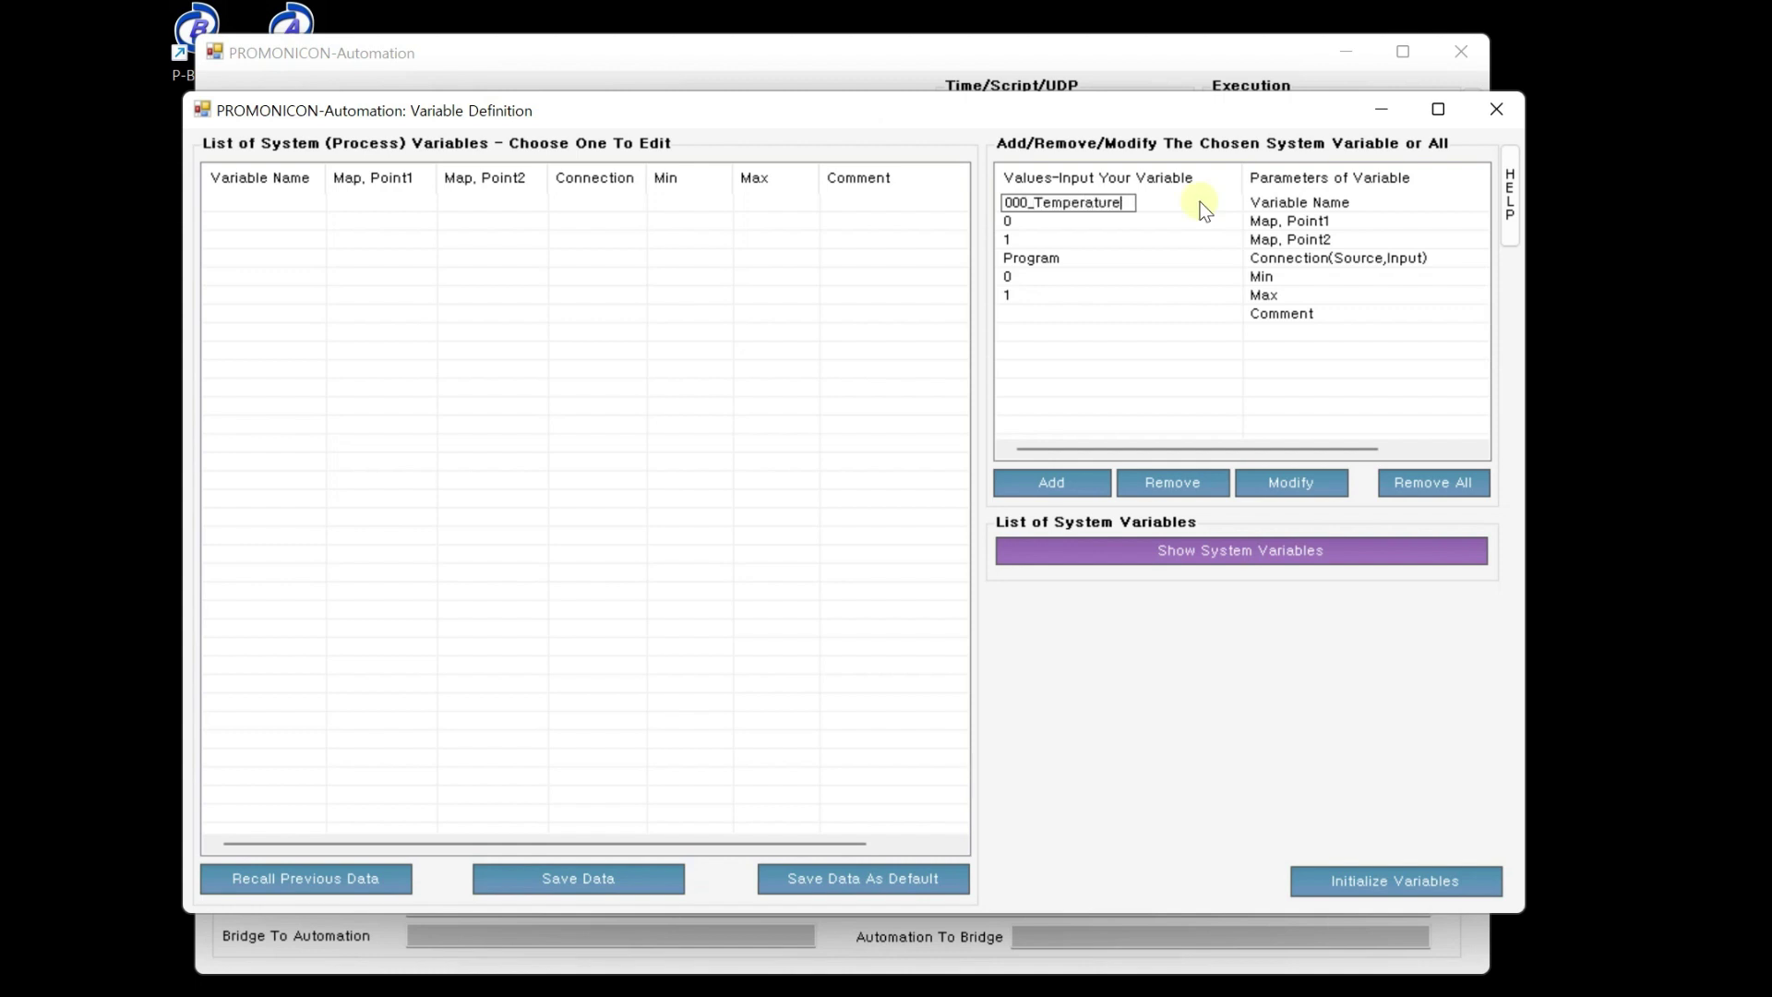
key(Return)
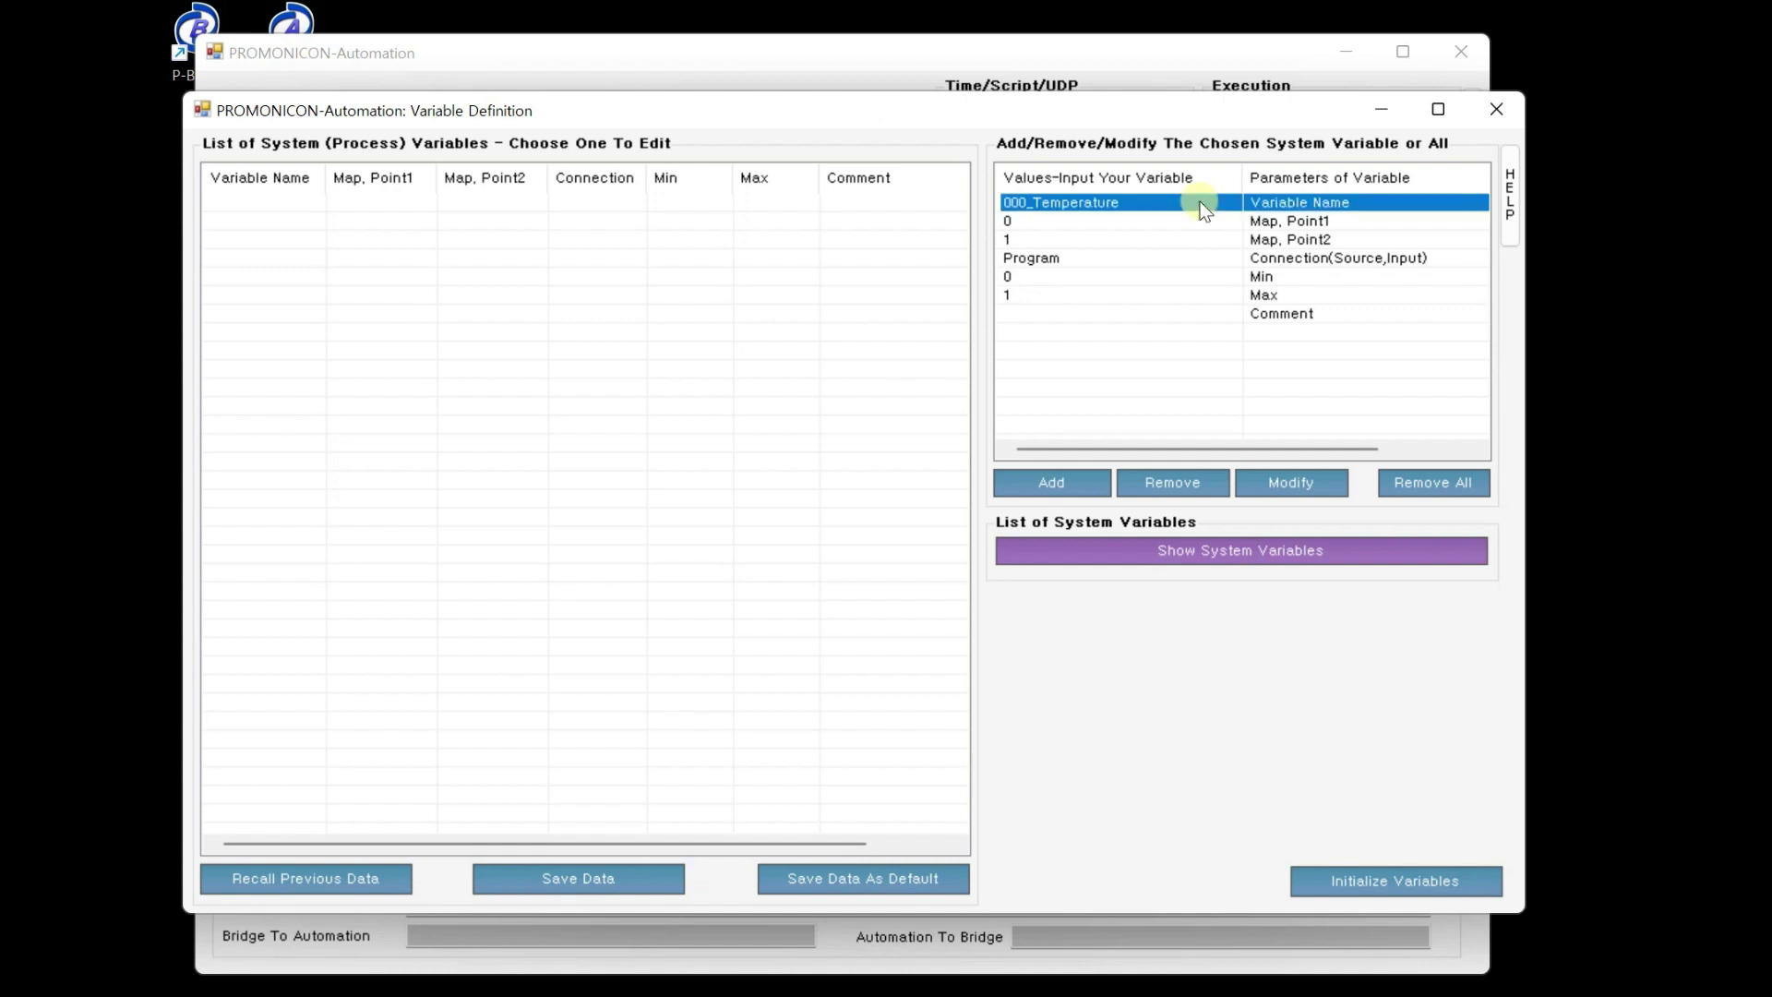
Step: Set the Max value of the 000_Temperature variable to 100
click(1204, 262)
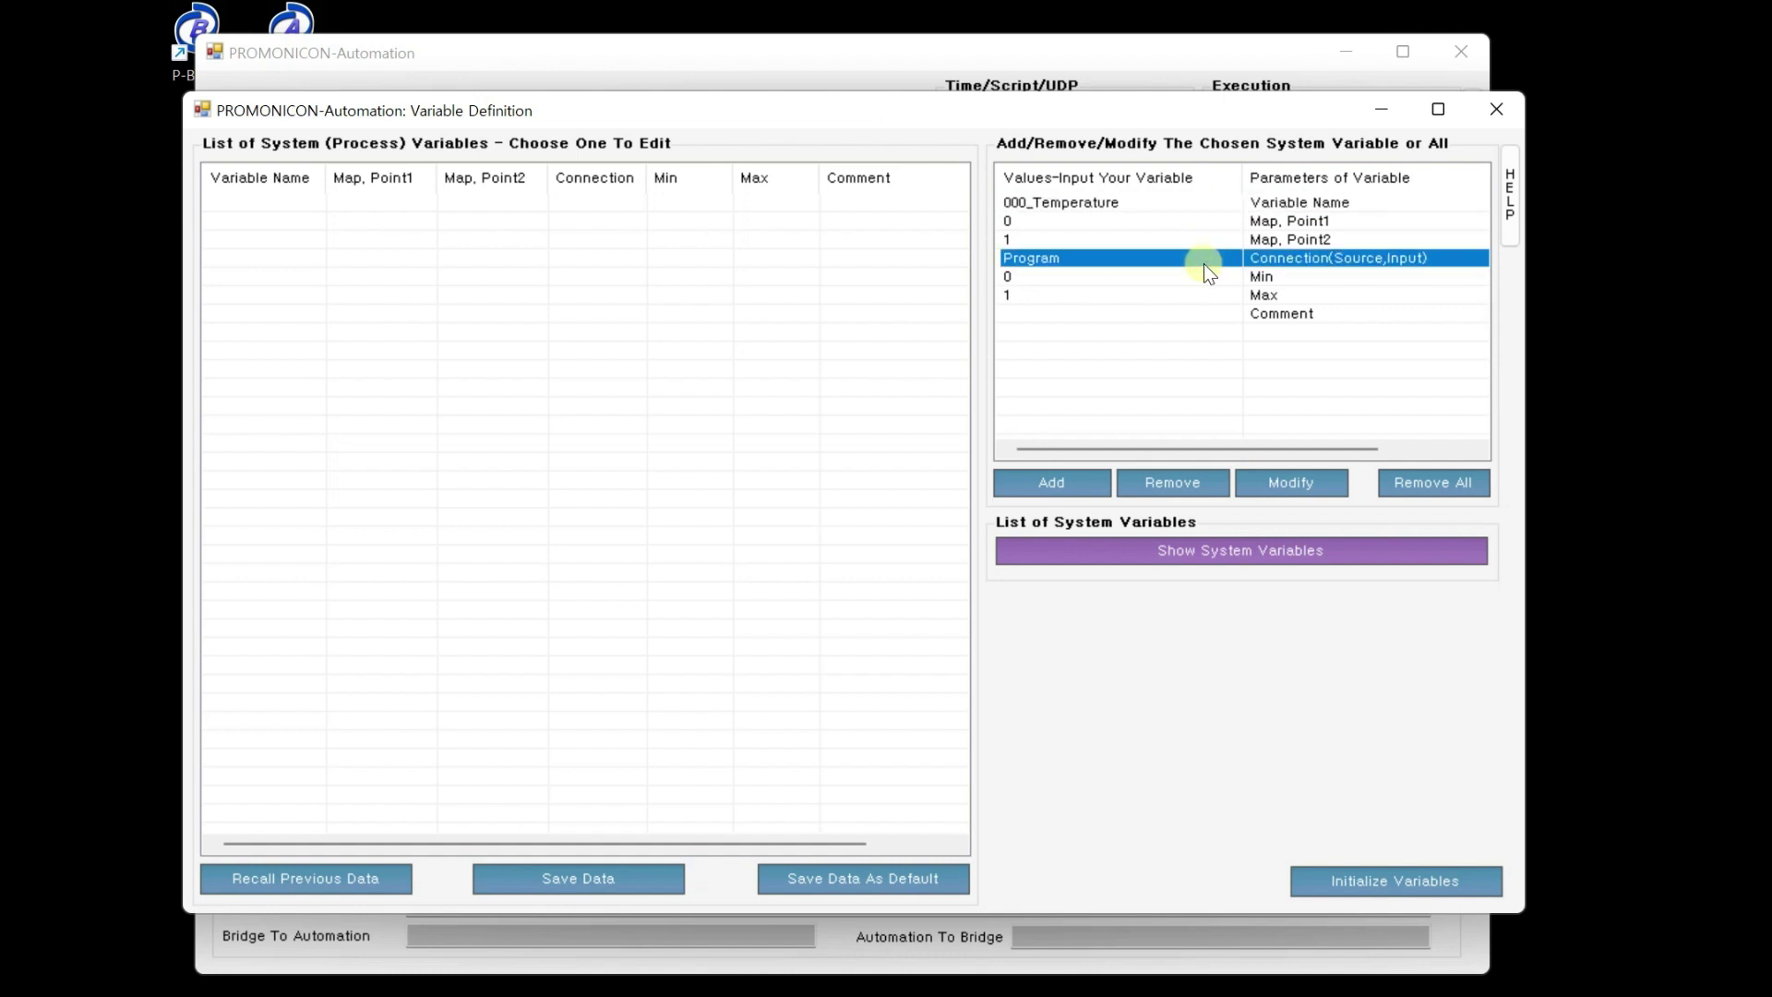
click(1266, 277)
click(1276, 293)
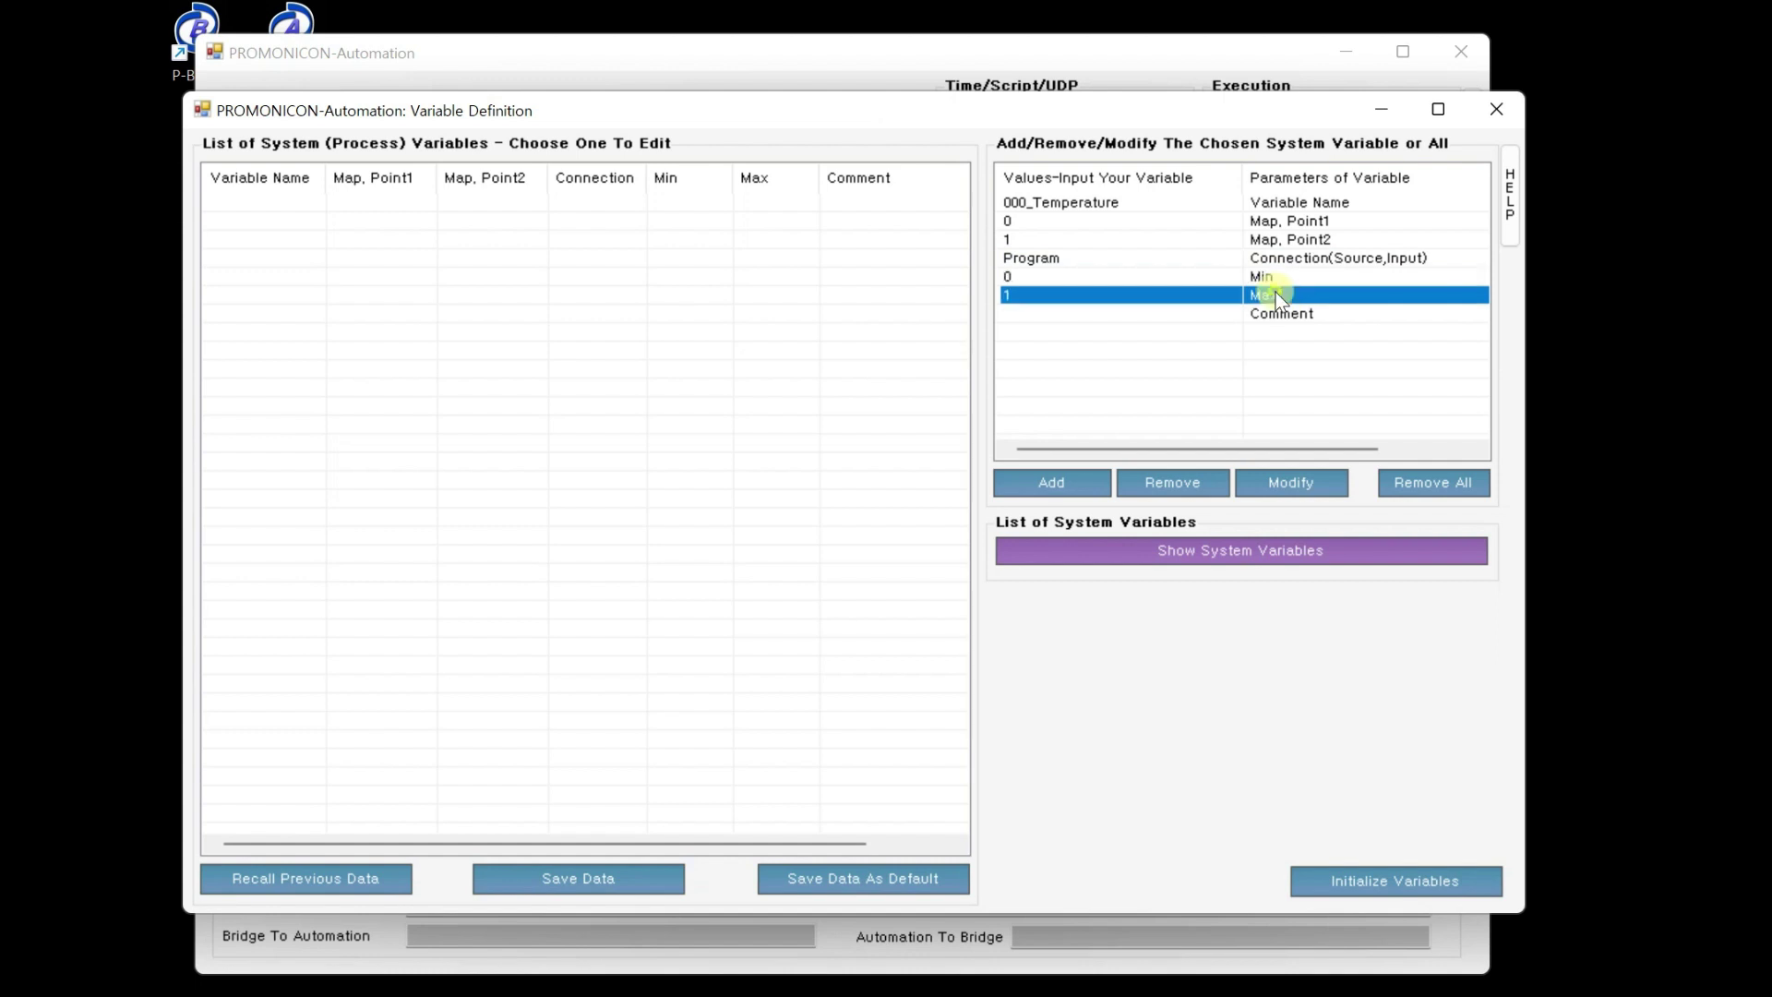
click(1145, 279)
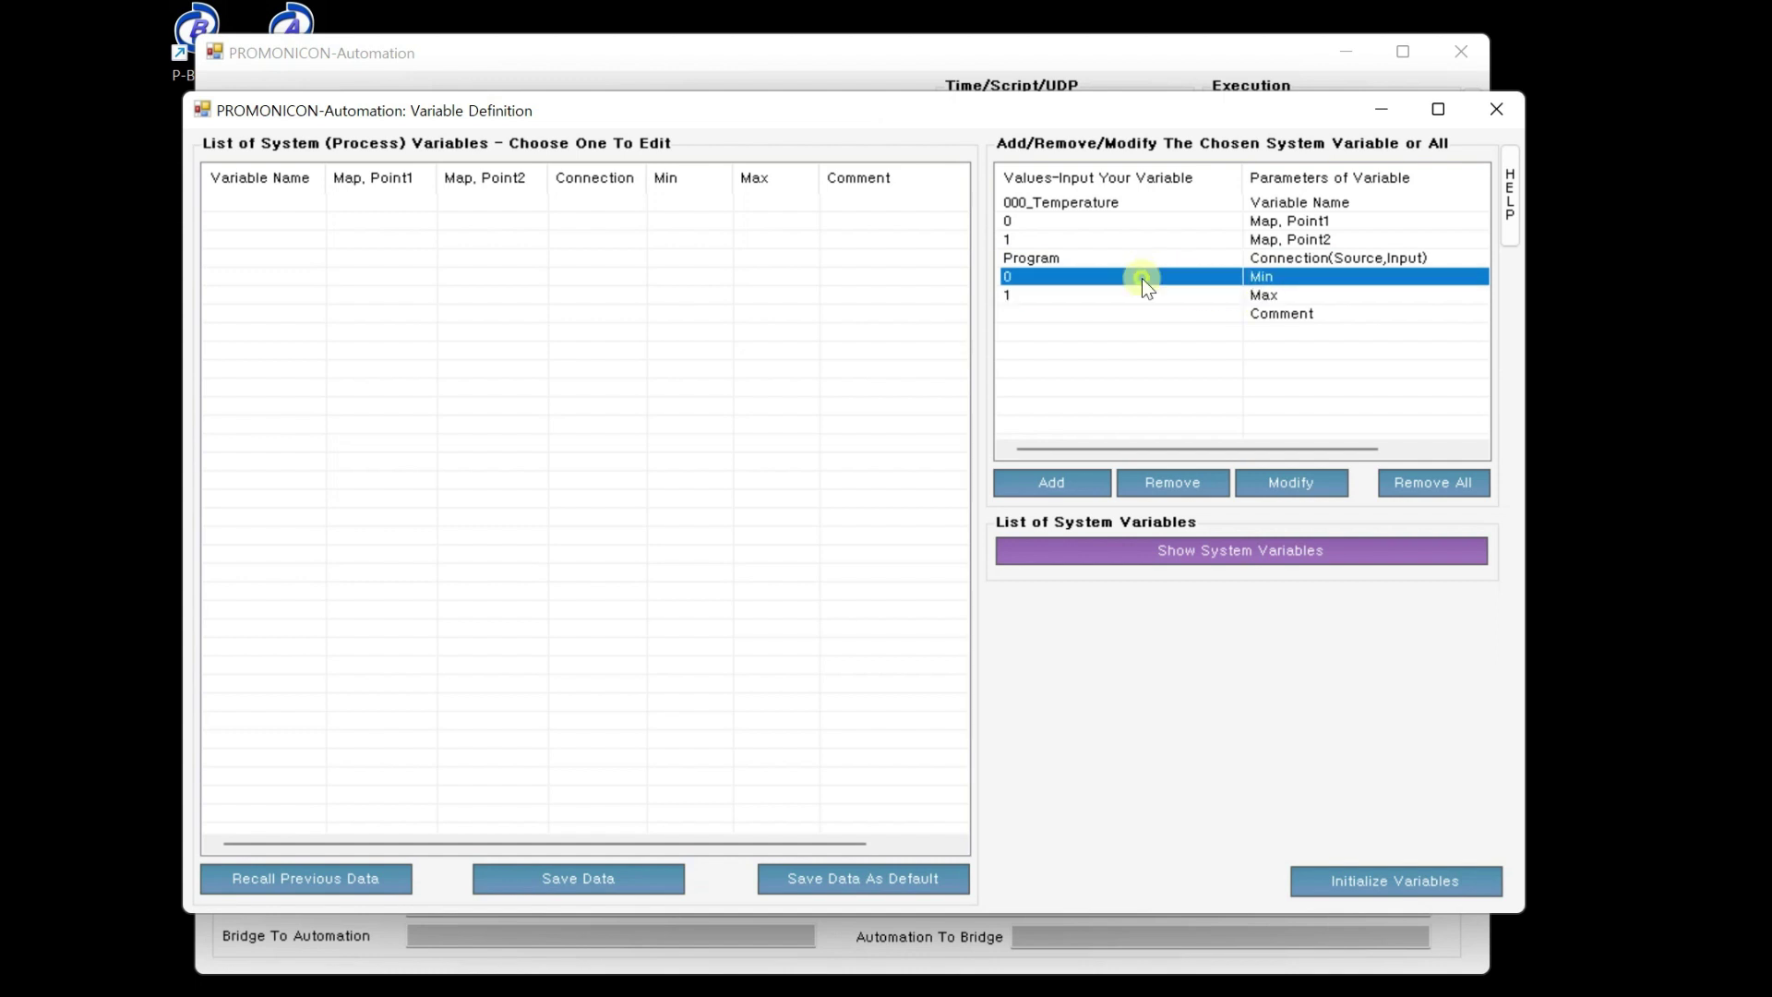
click(1156, 294)
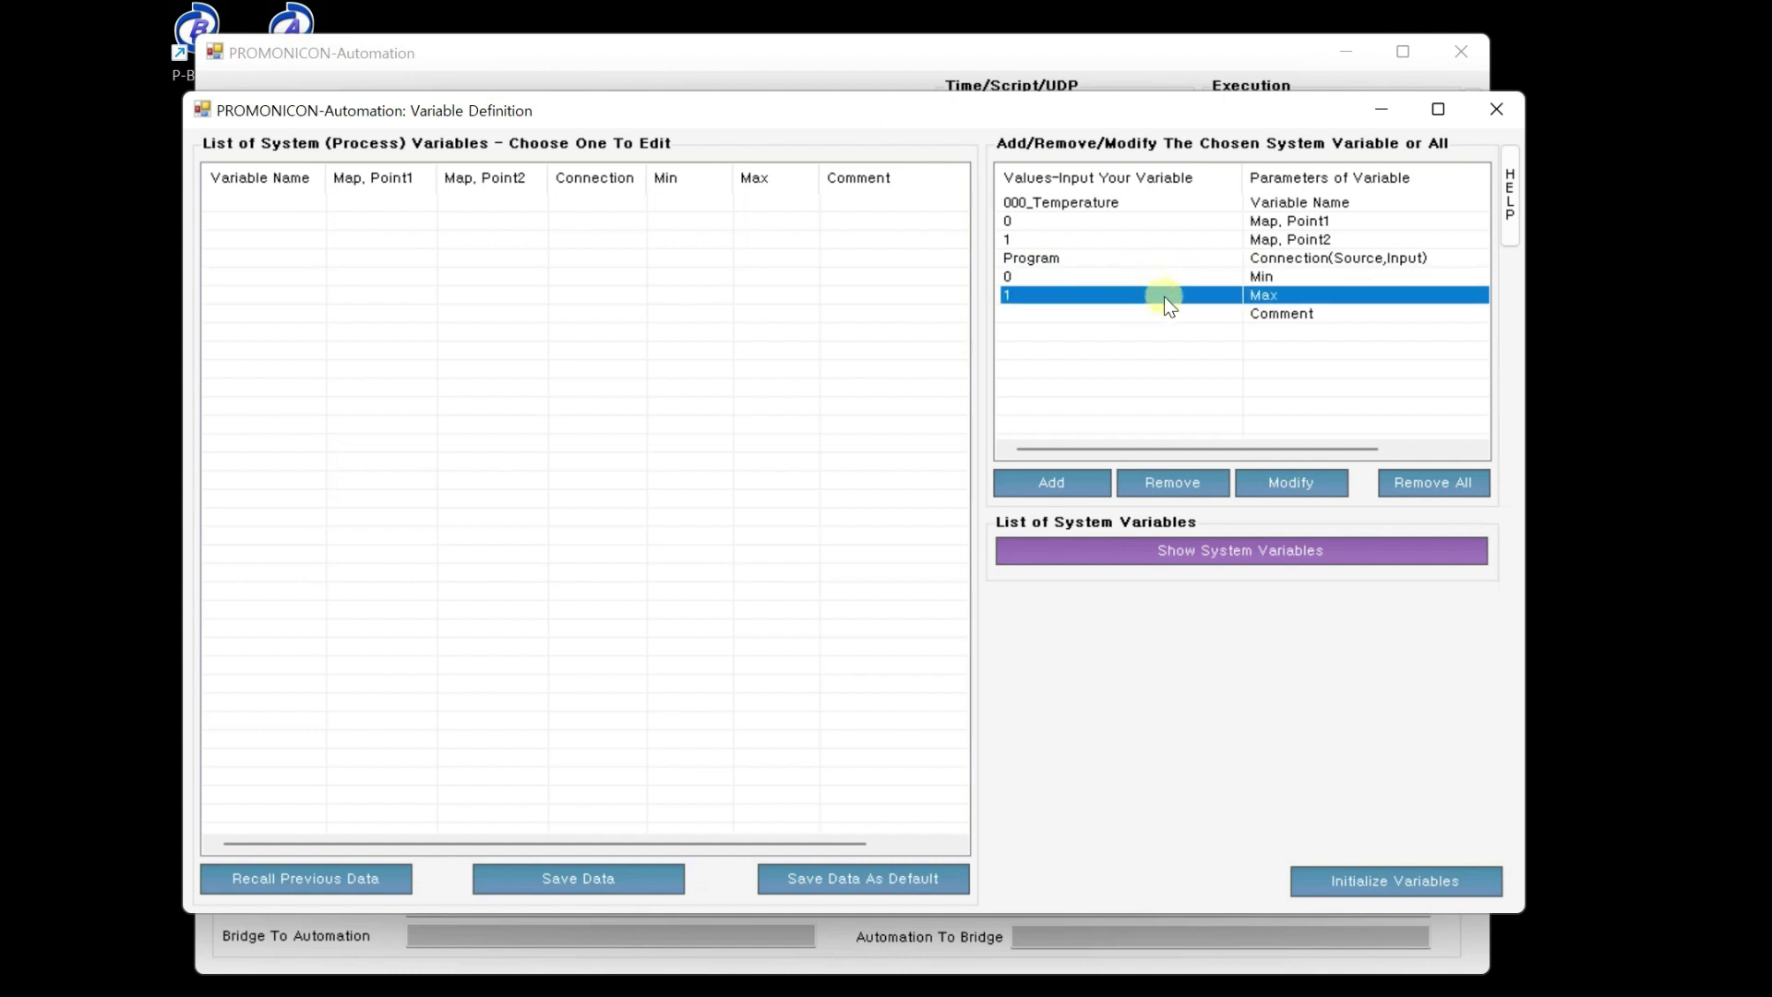
click(1160, 295)
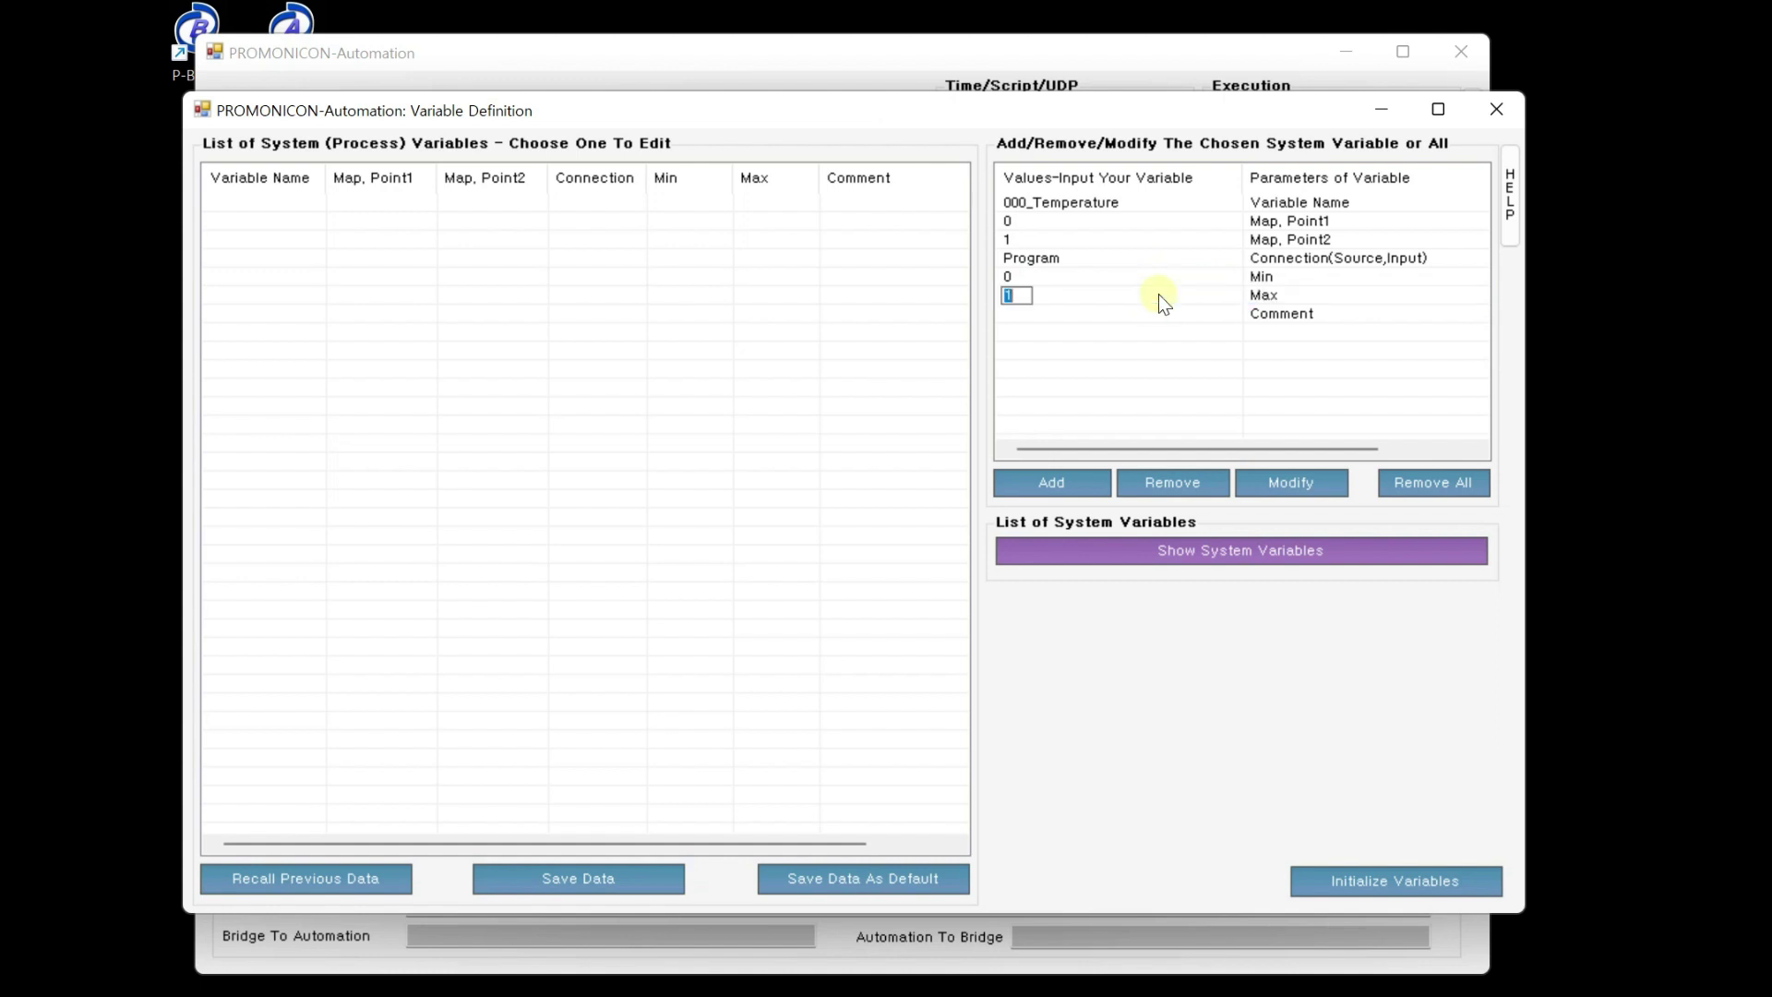
text(100)
key(Return)
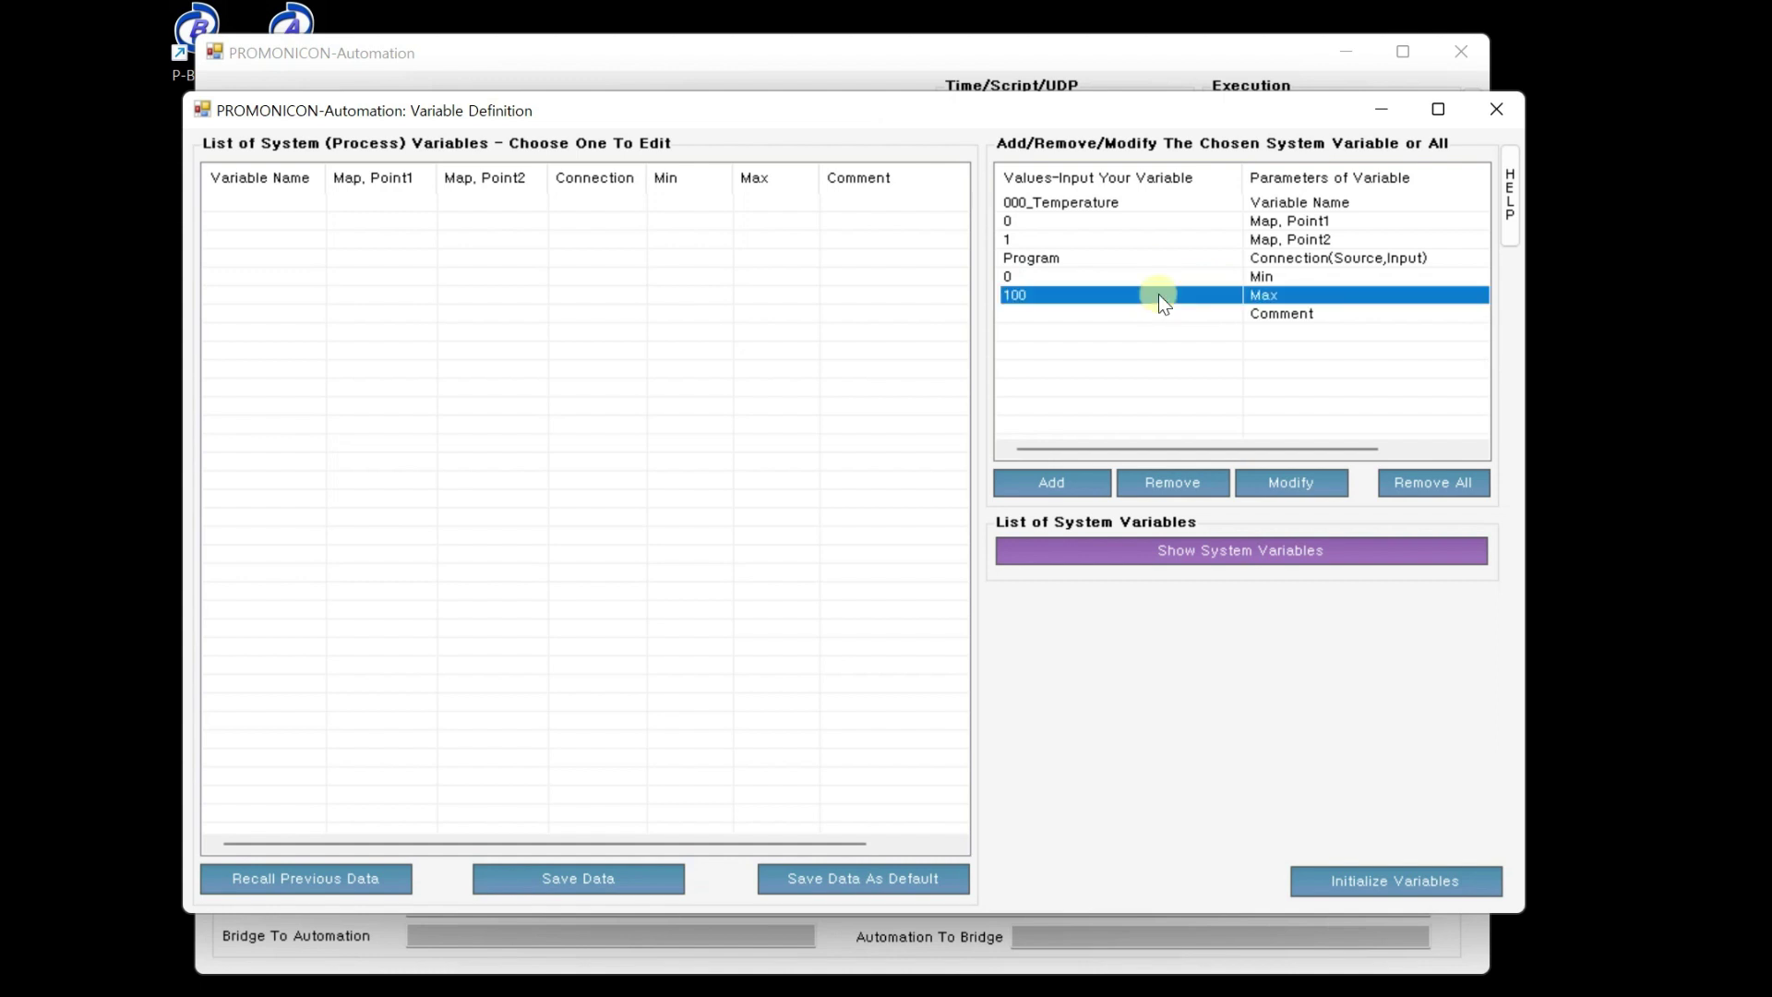
Step: Consult the help for designing process variables about the available Connection options, including Program, and close it
click(1268, 259)
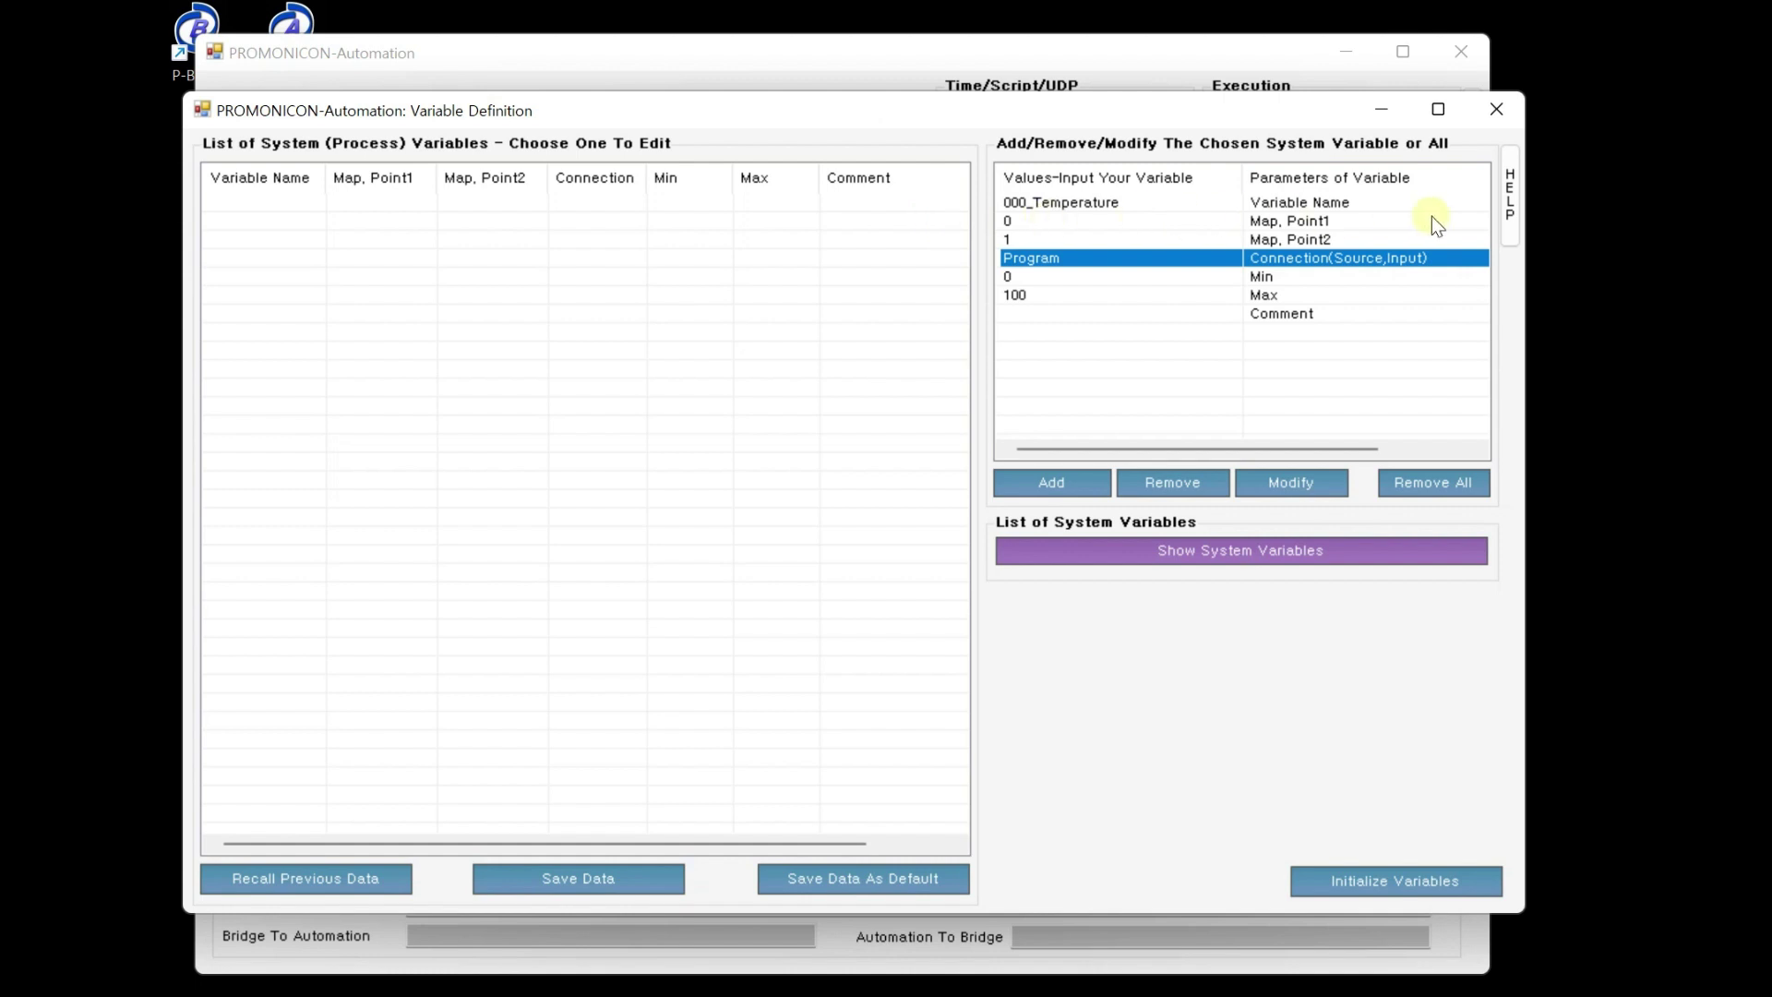
click(1512, 199)
drag(860, 103, 856, 92)
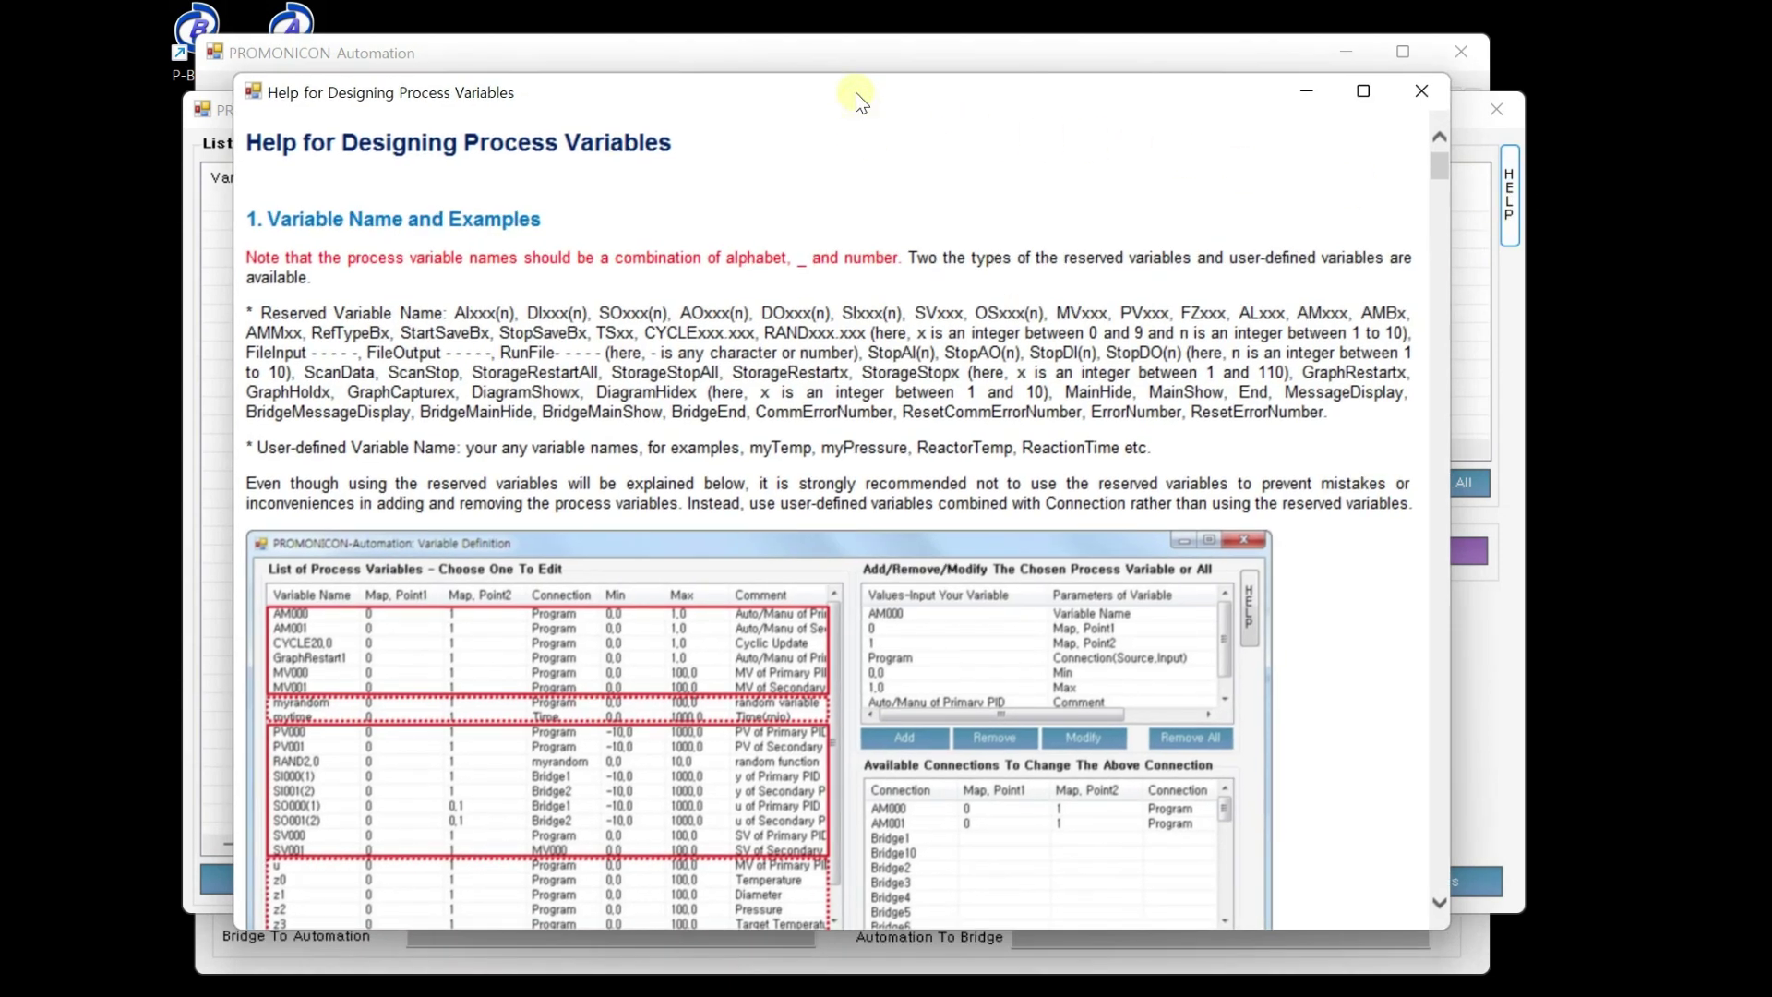
scroll(849, 406, down, 10)
scroll(855, 397, down, 20)
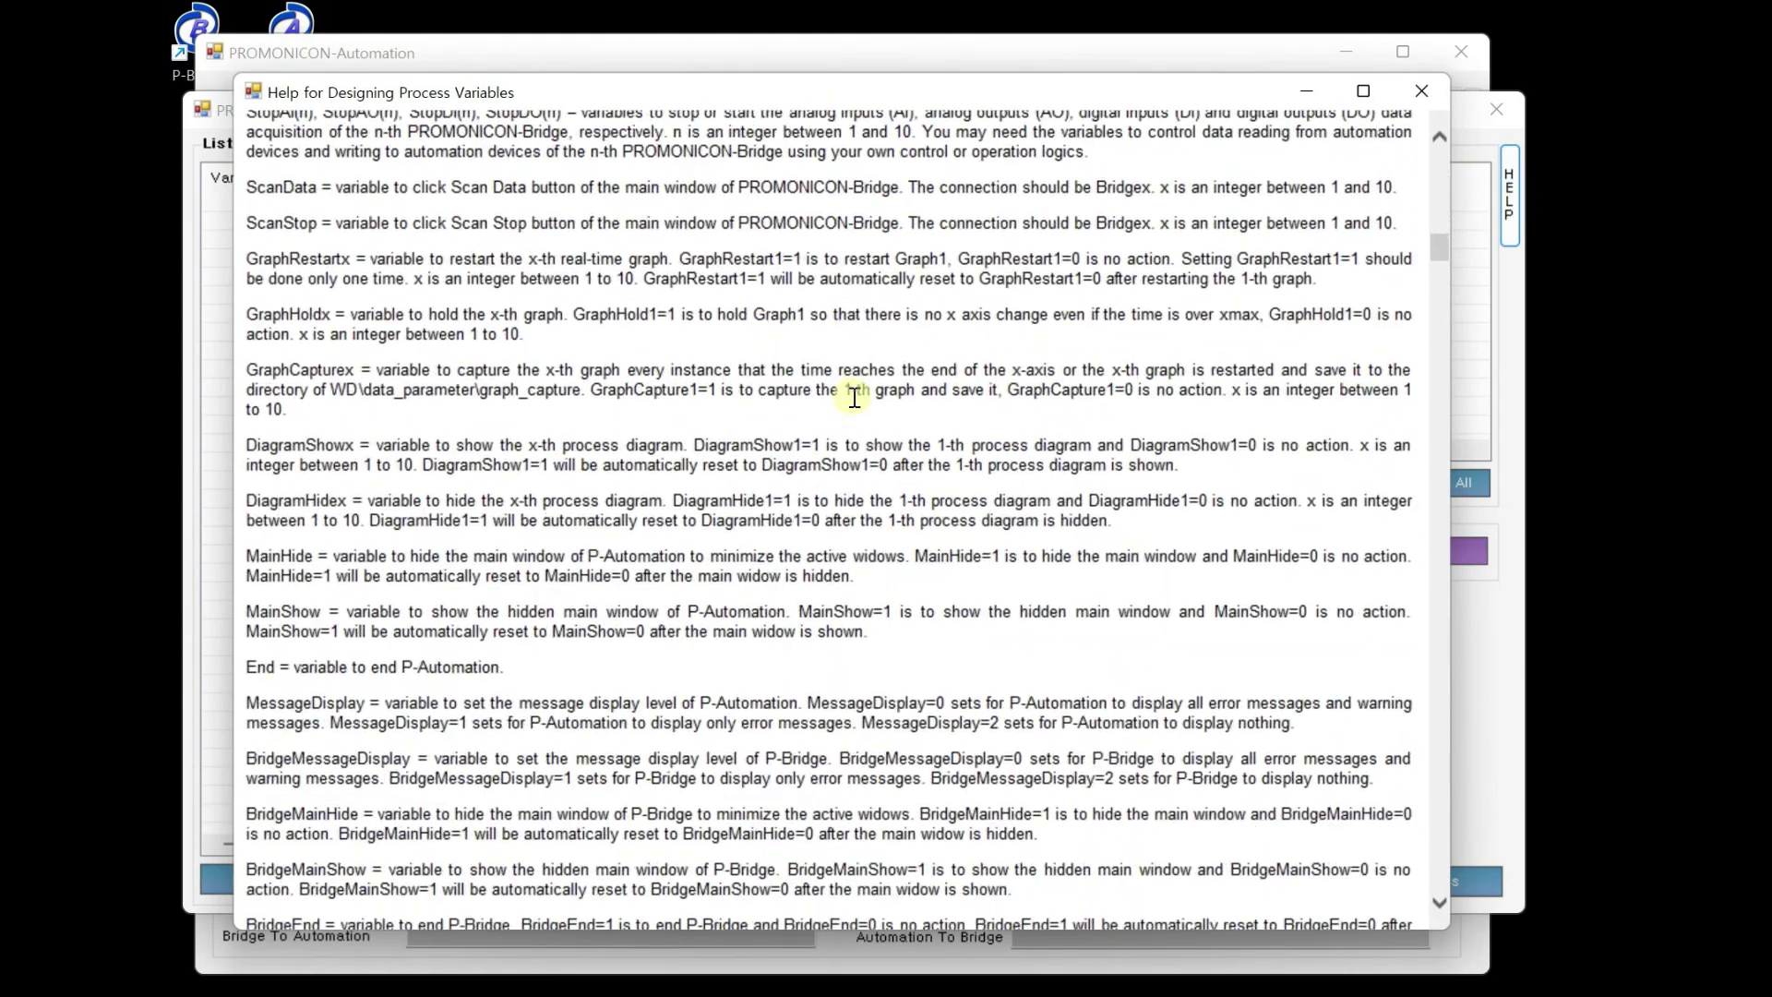
scroll(854, 397, down, 20)
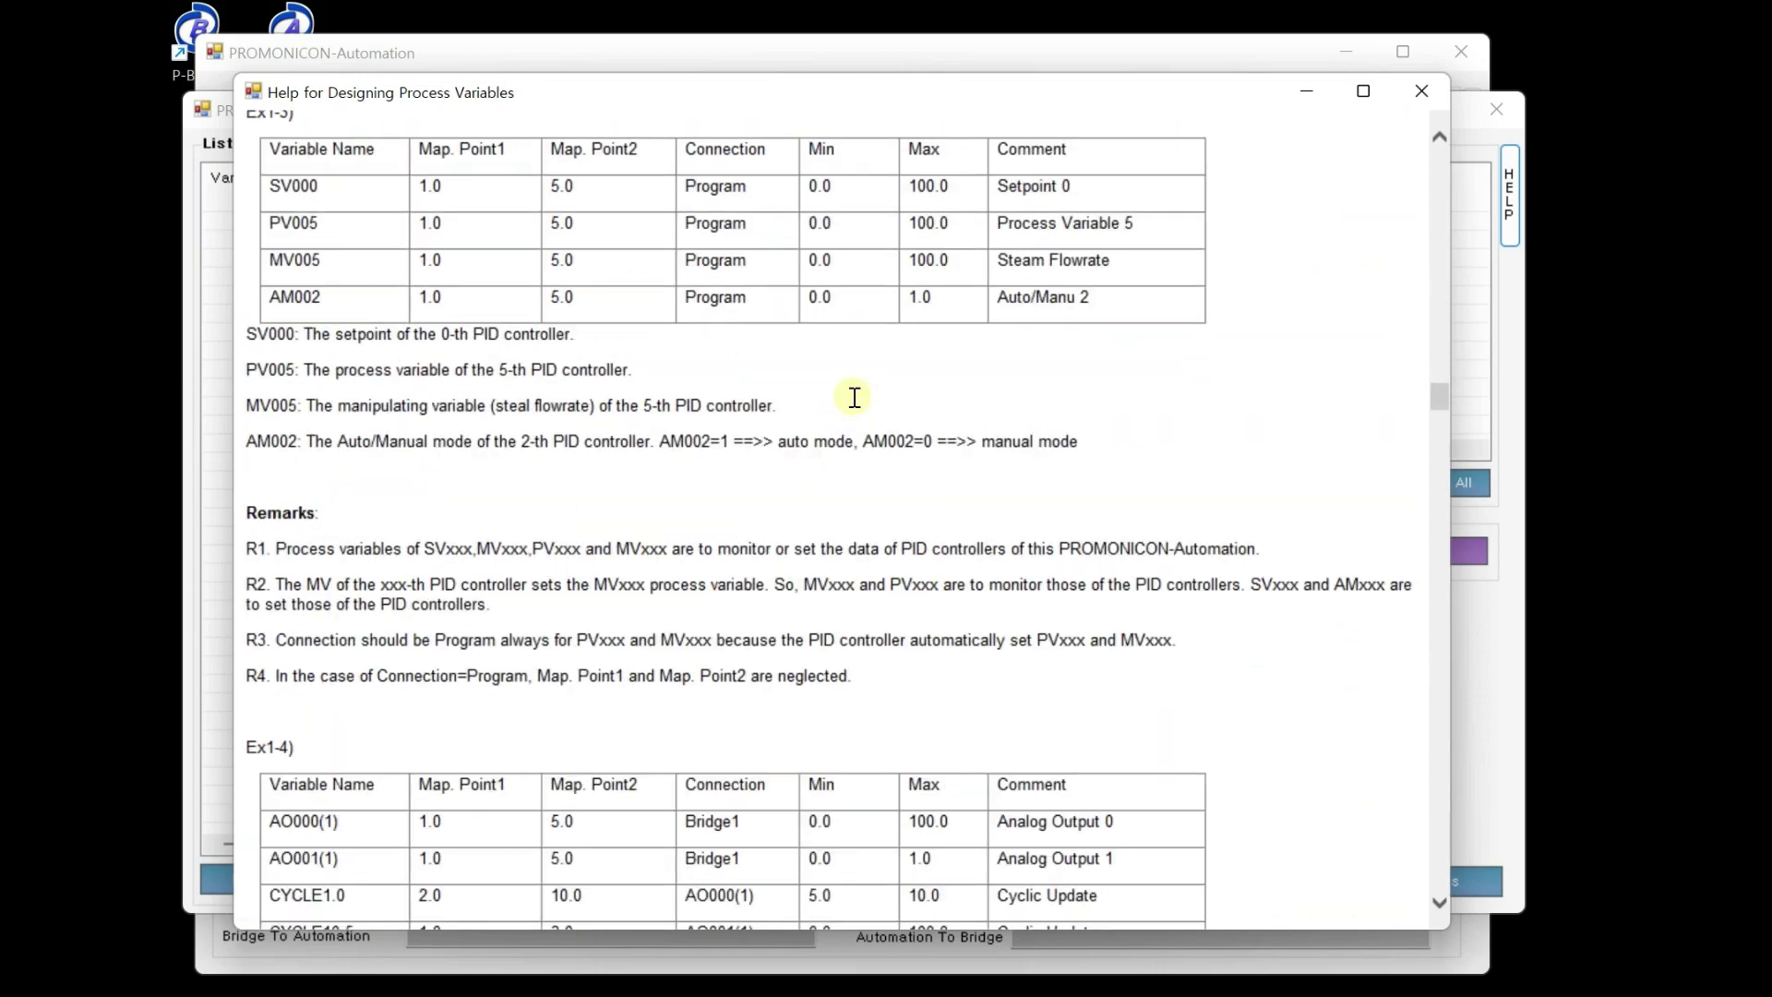
scroll(855, 397, down, 20)
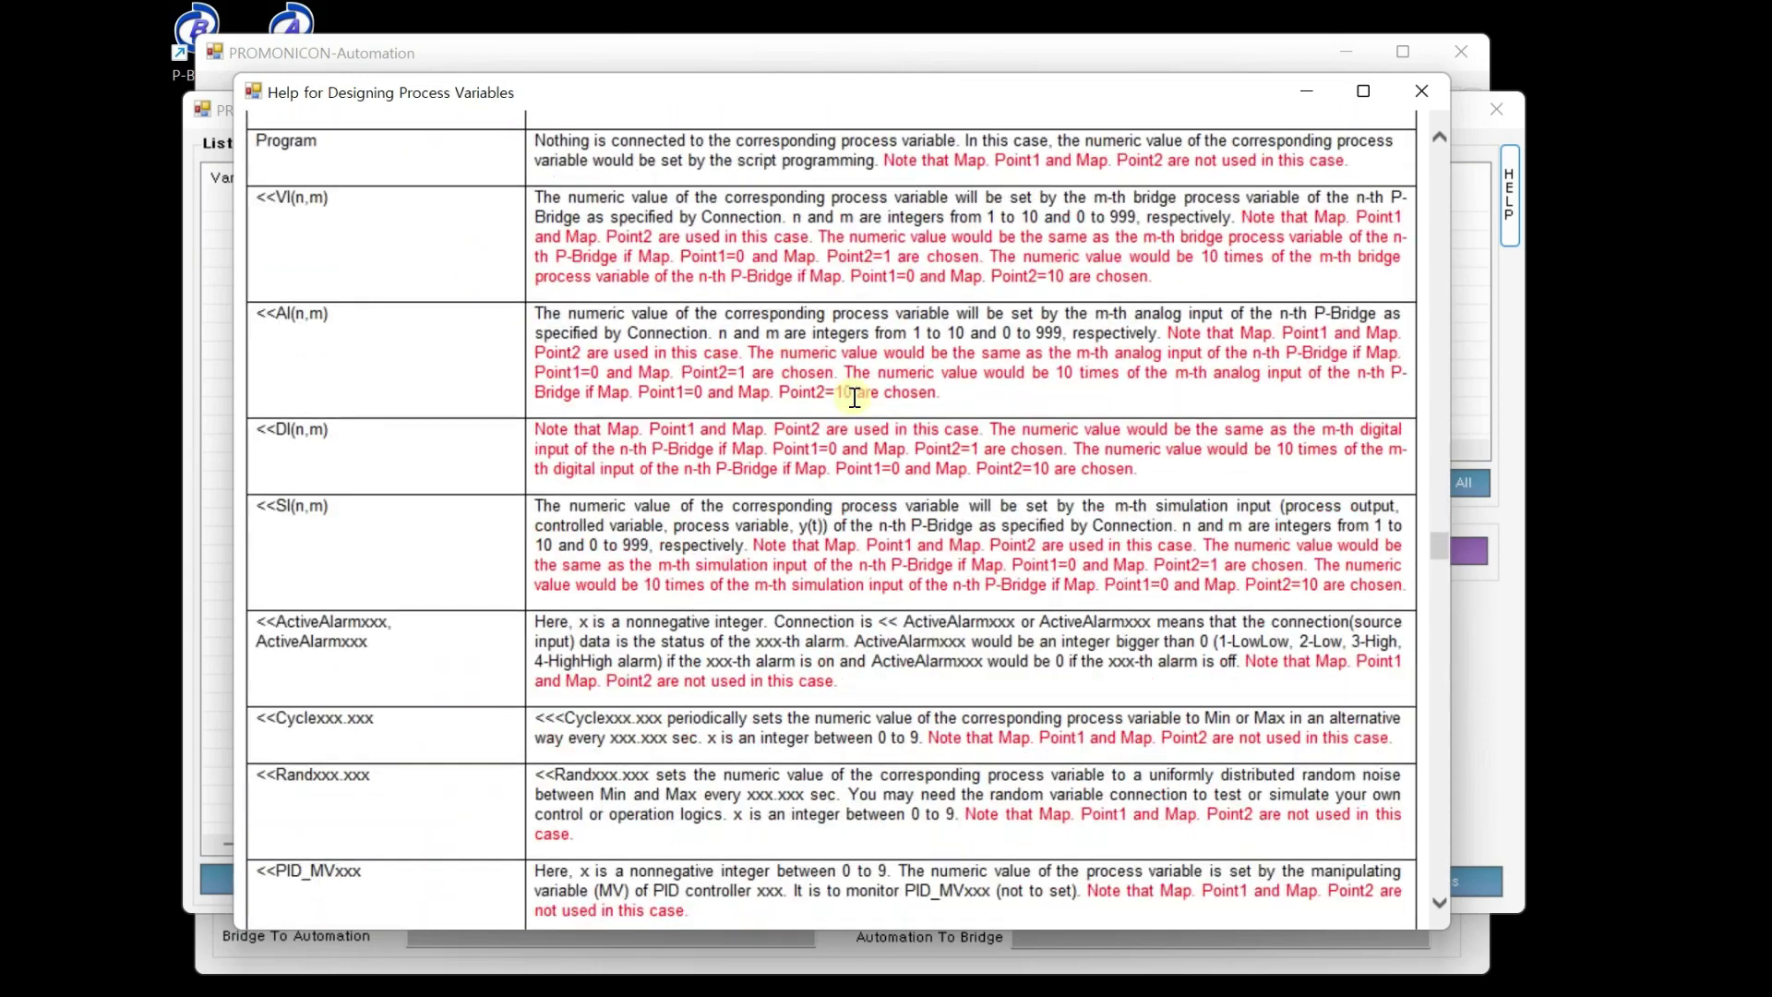
scroll(855, 397, up, 5)
scroll(431, 605, down, 8)
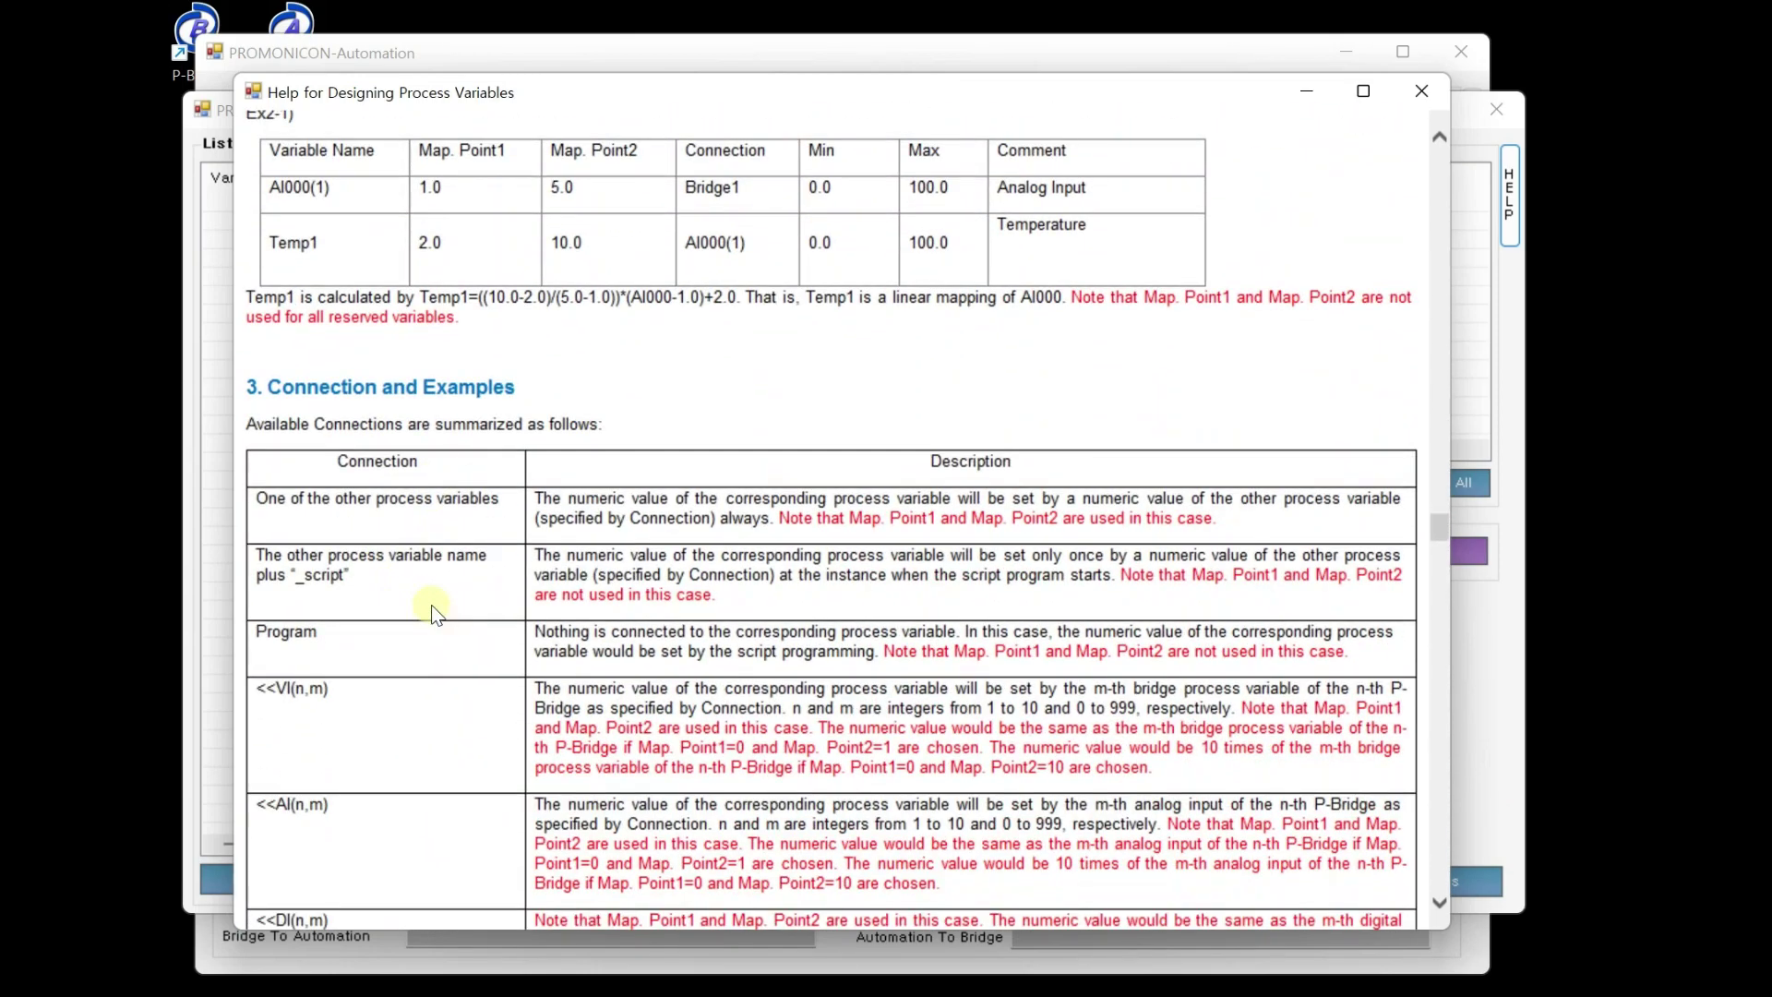
scroll(418, 589, down, 12)
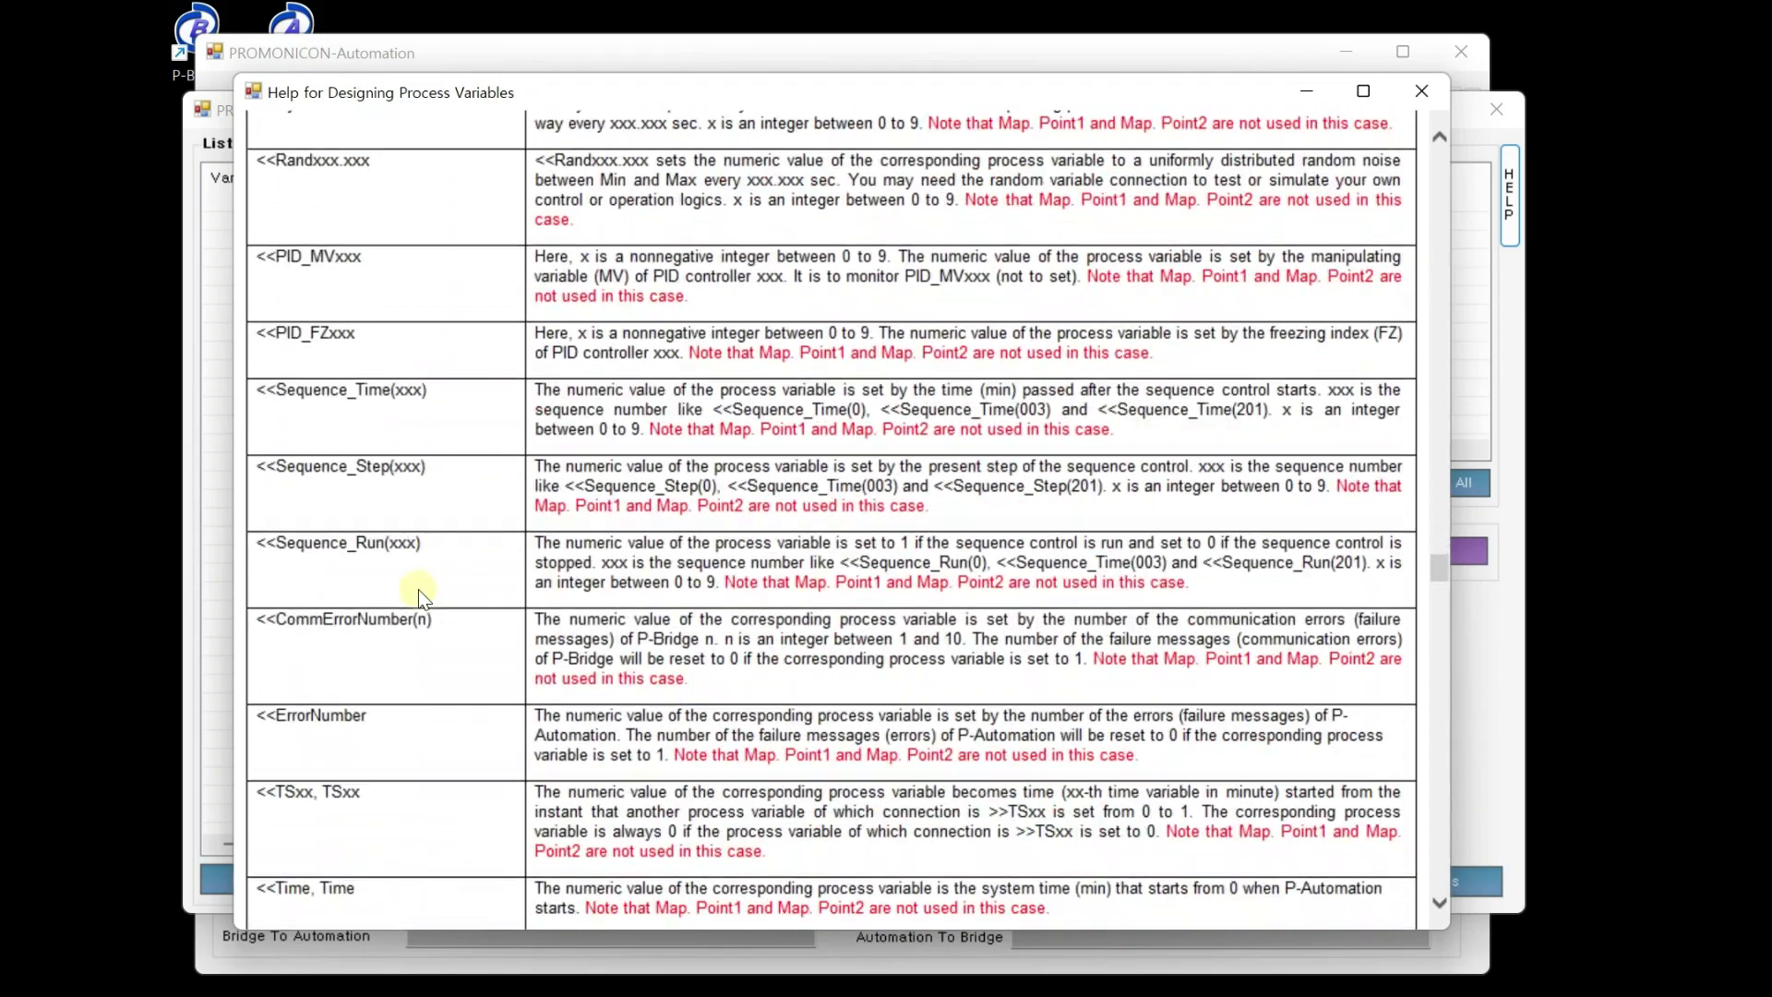
scroll(419, 589, down, 12)
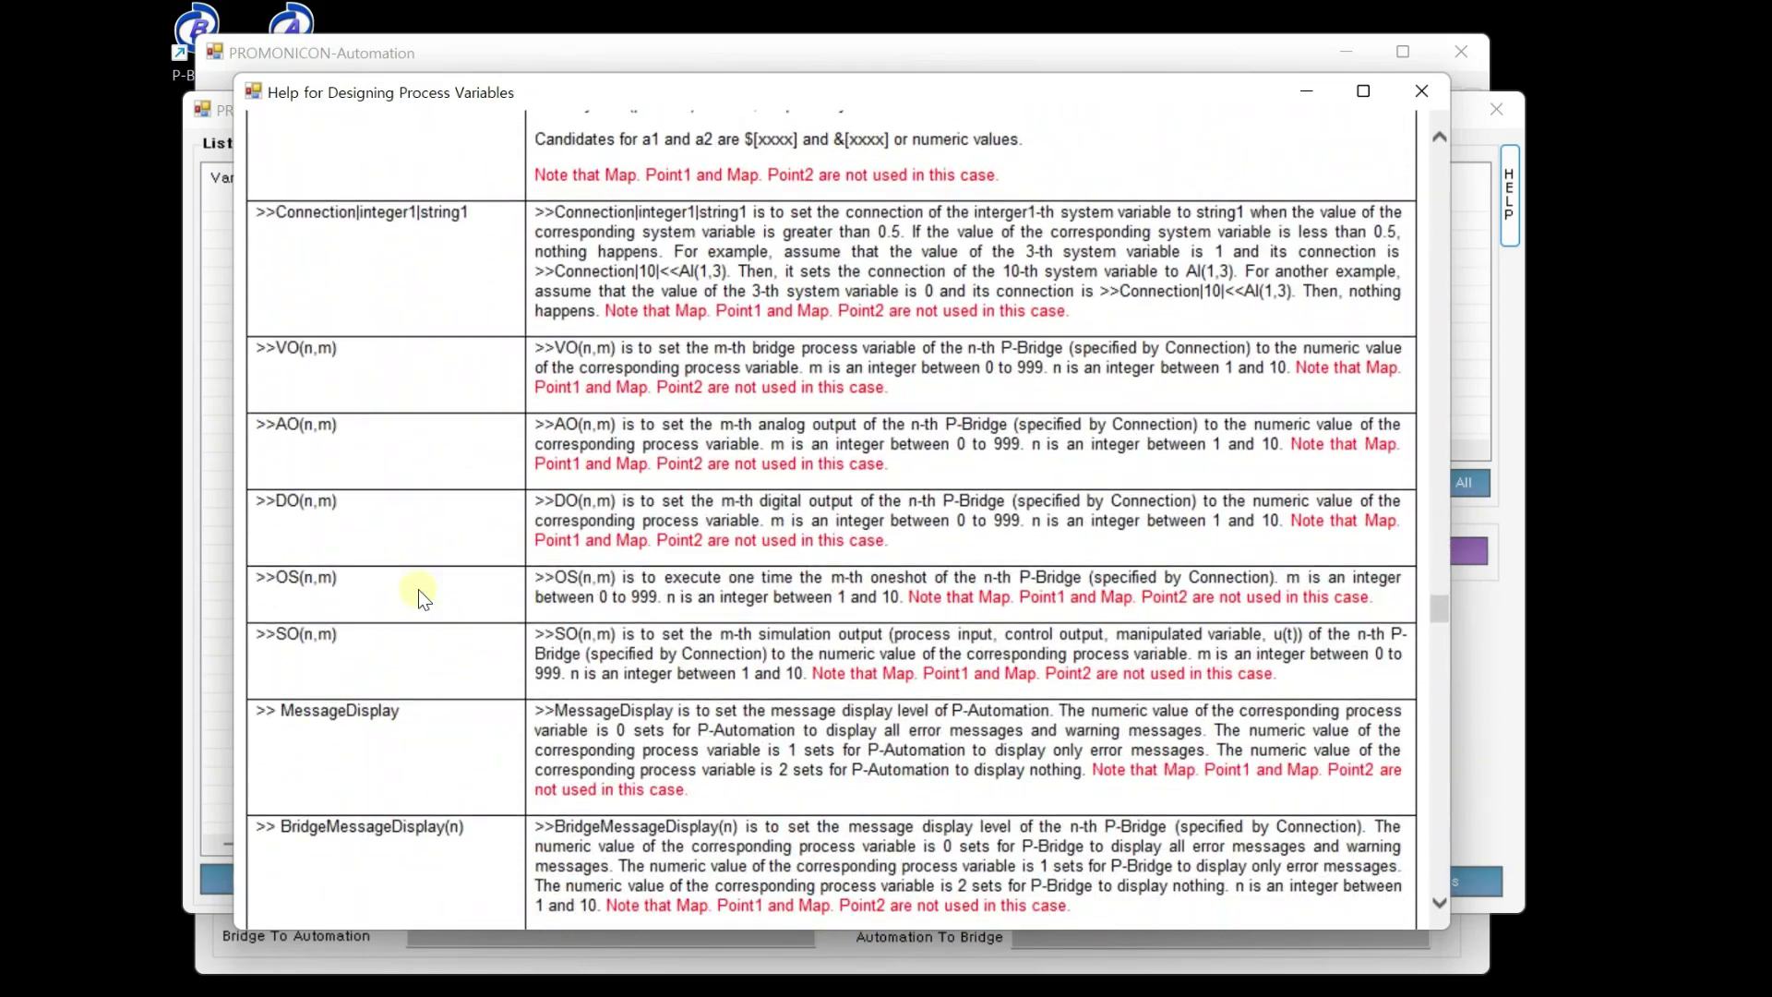
scroll(418, 589, up, 14)
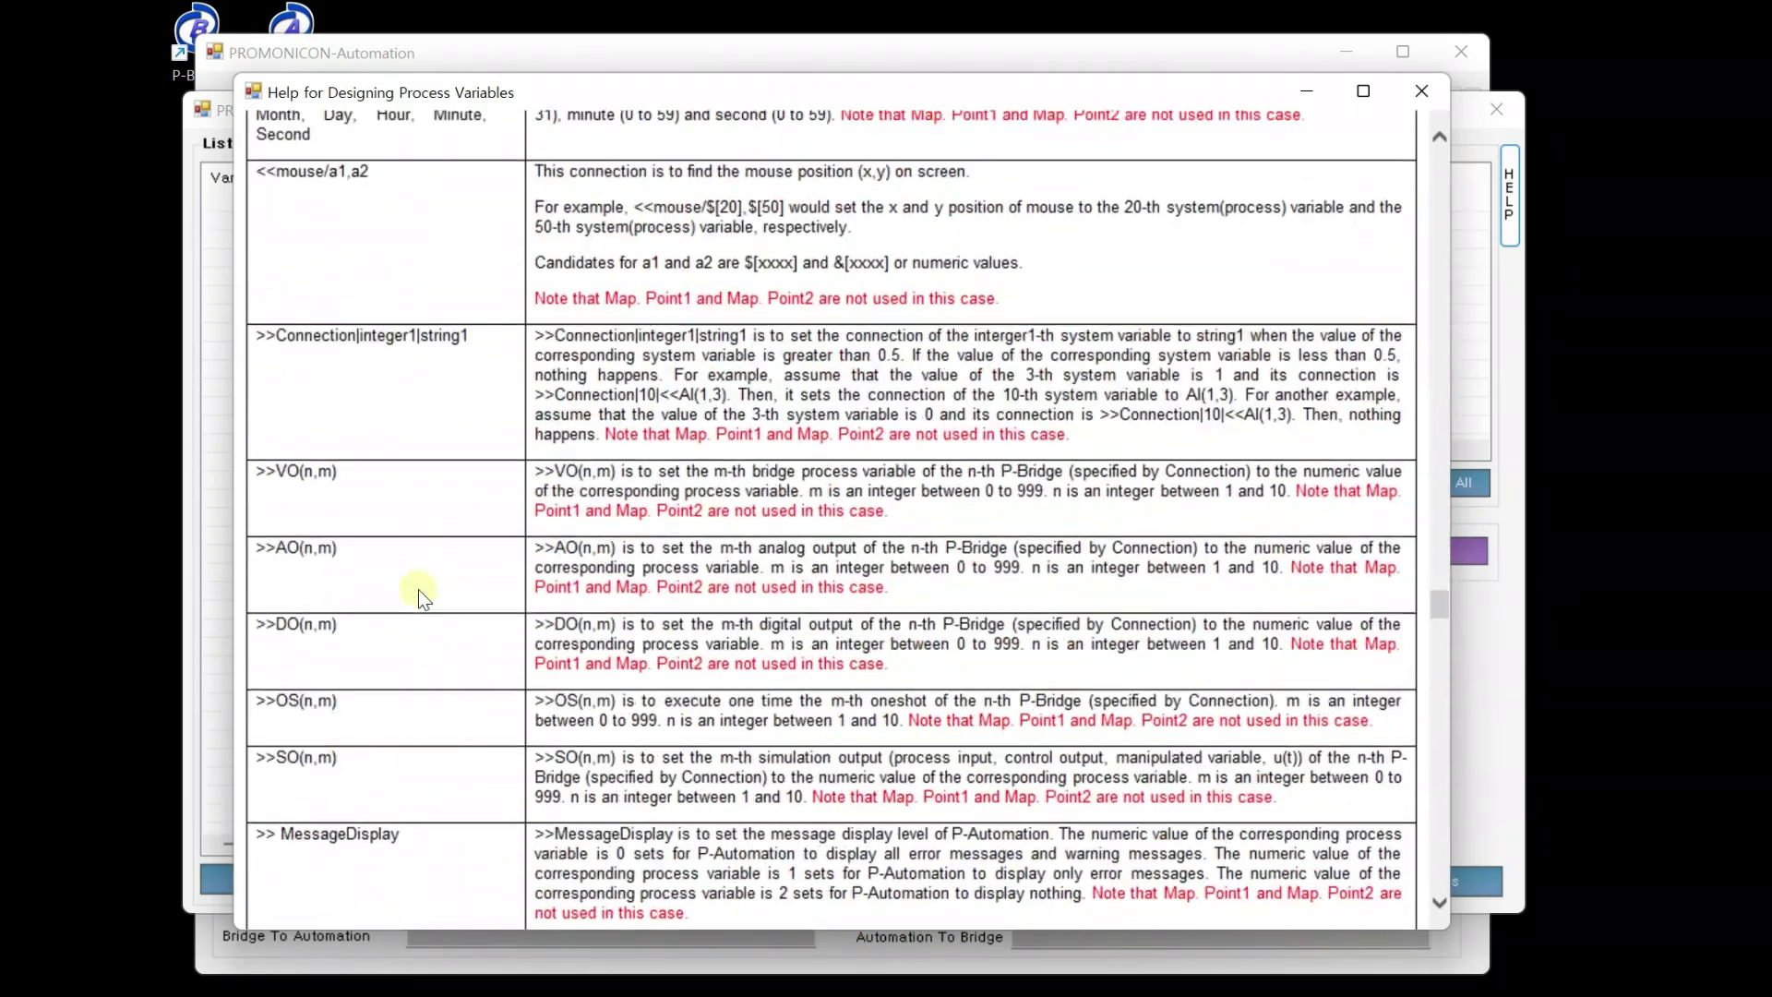
scroll(418, 589, up, 6)
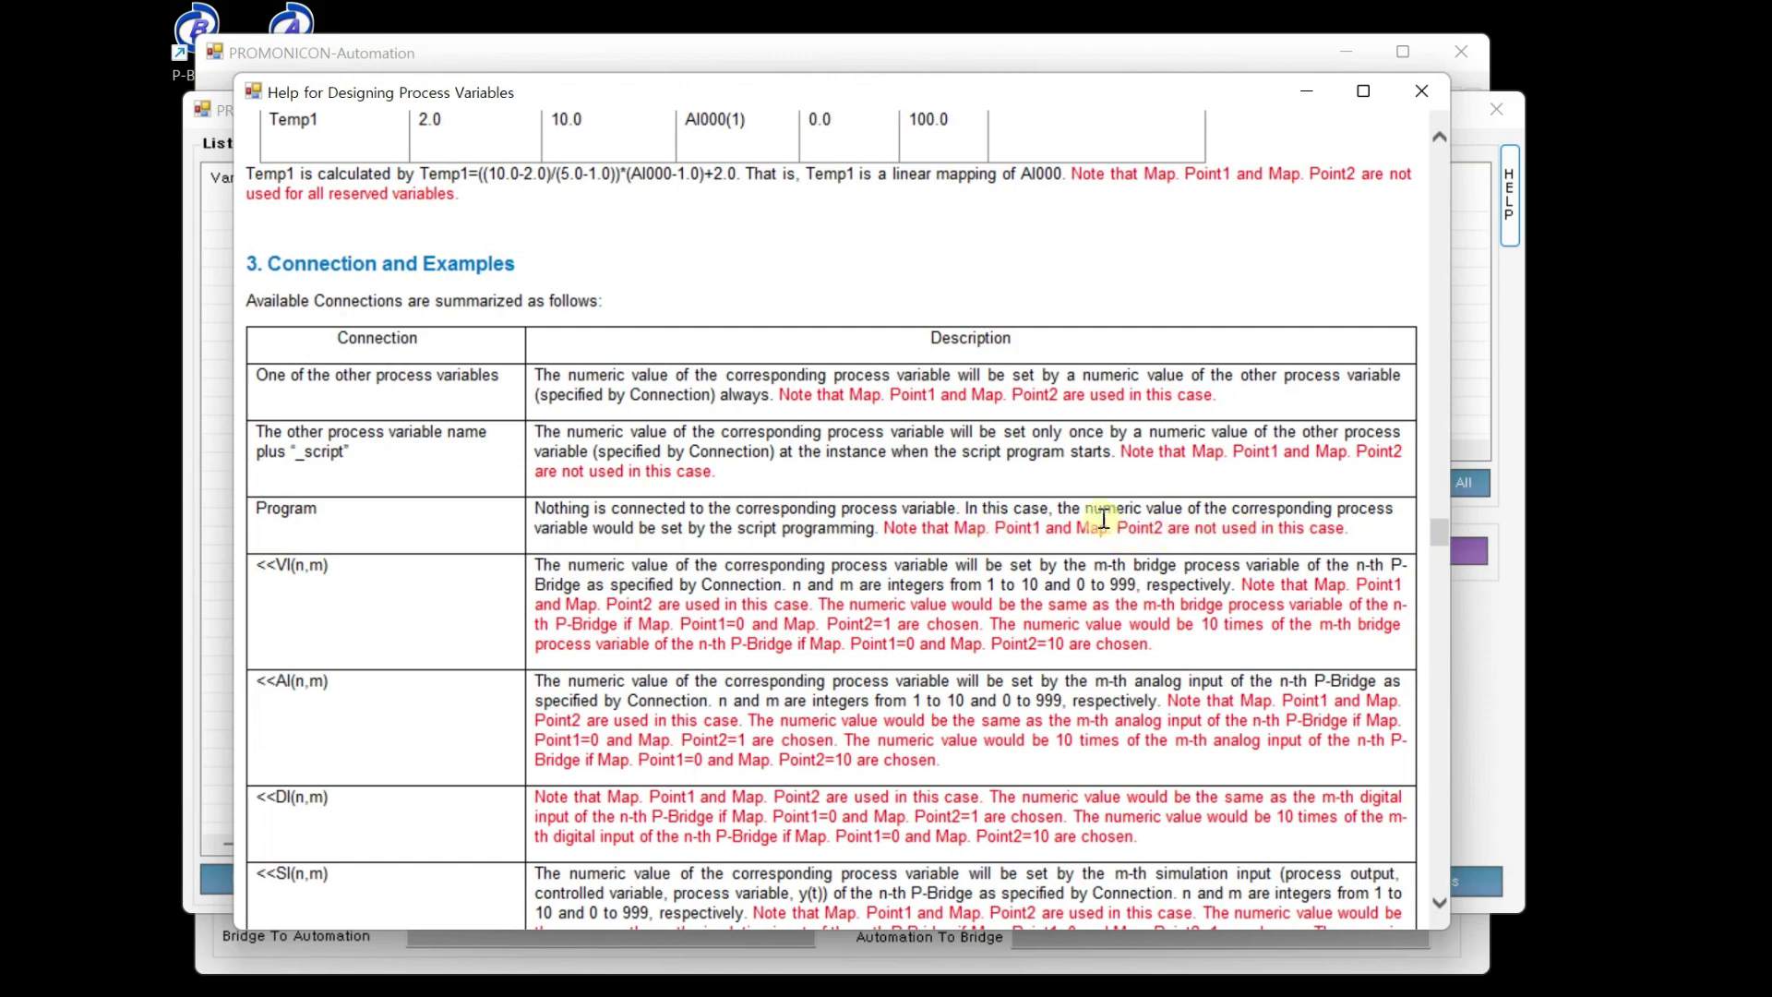
click(1415, 102)
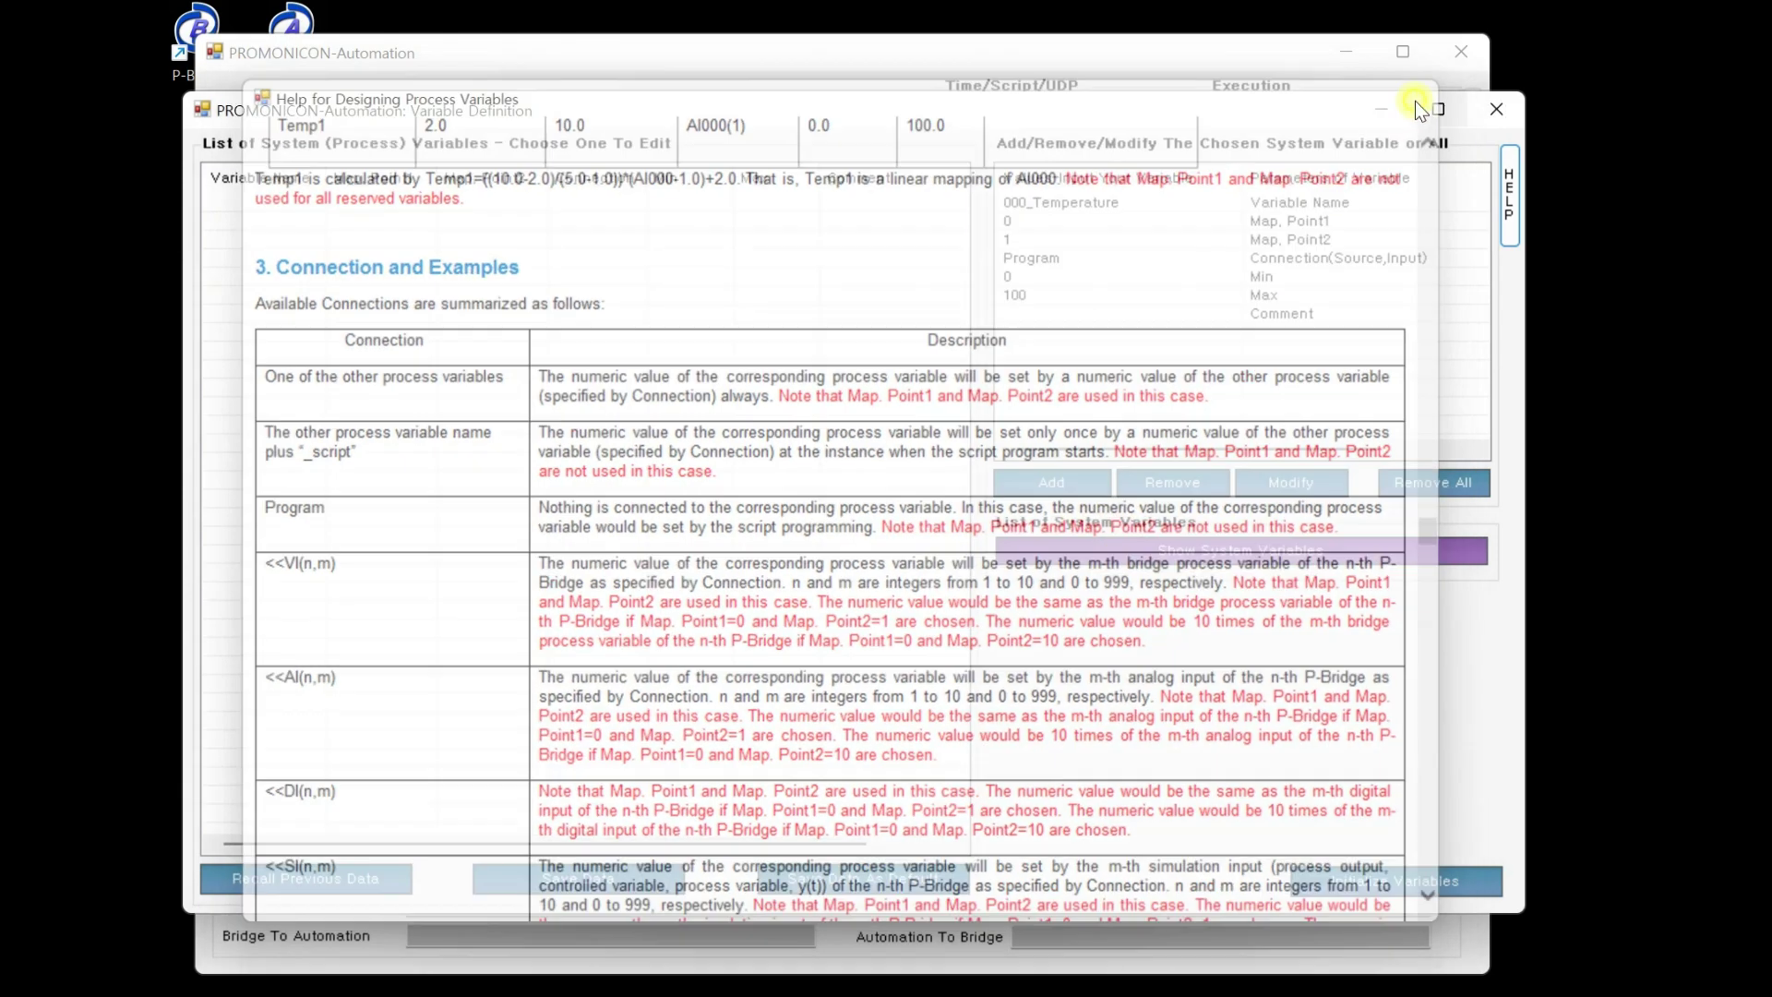
click(1309, 220)
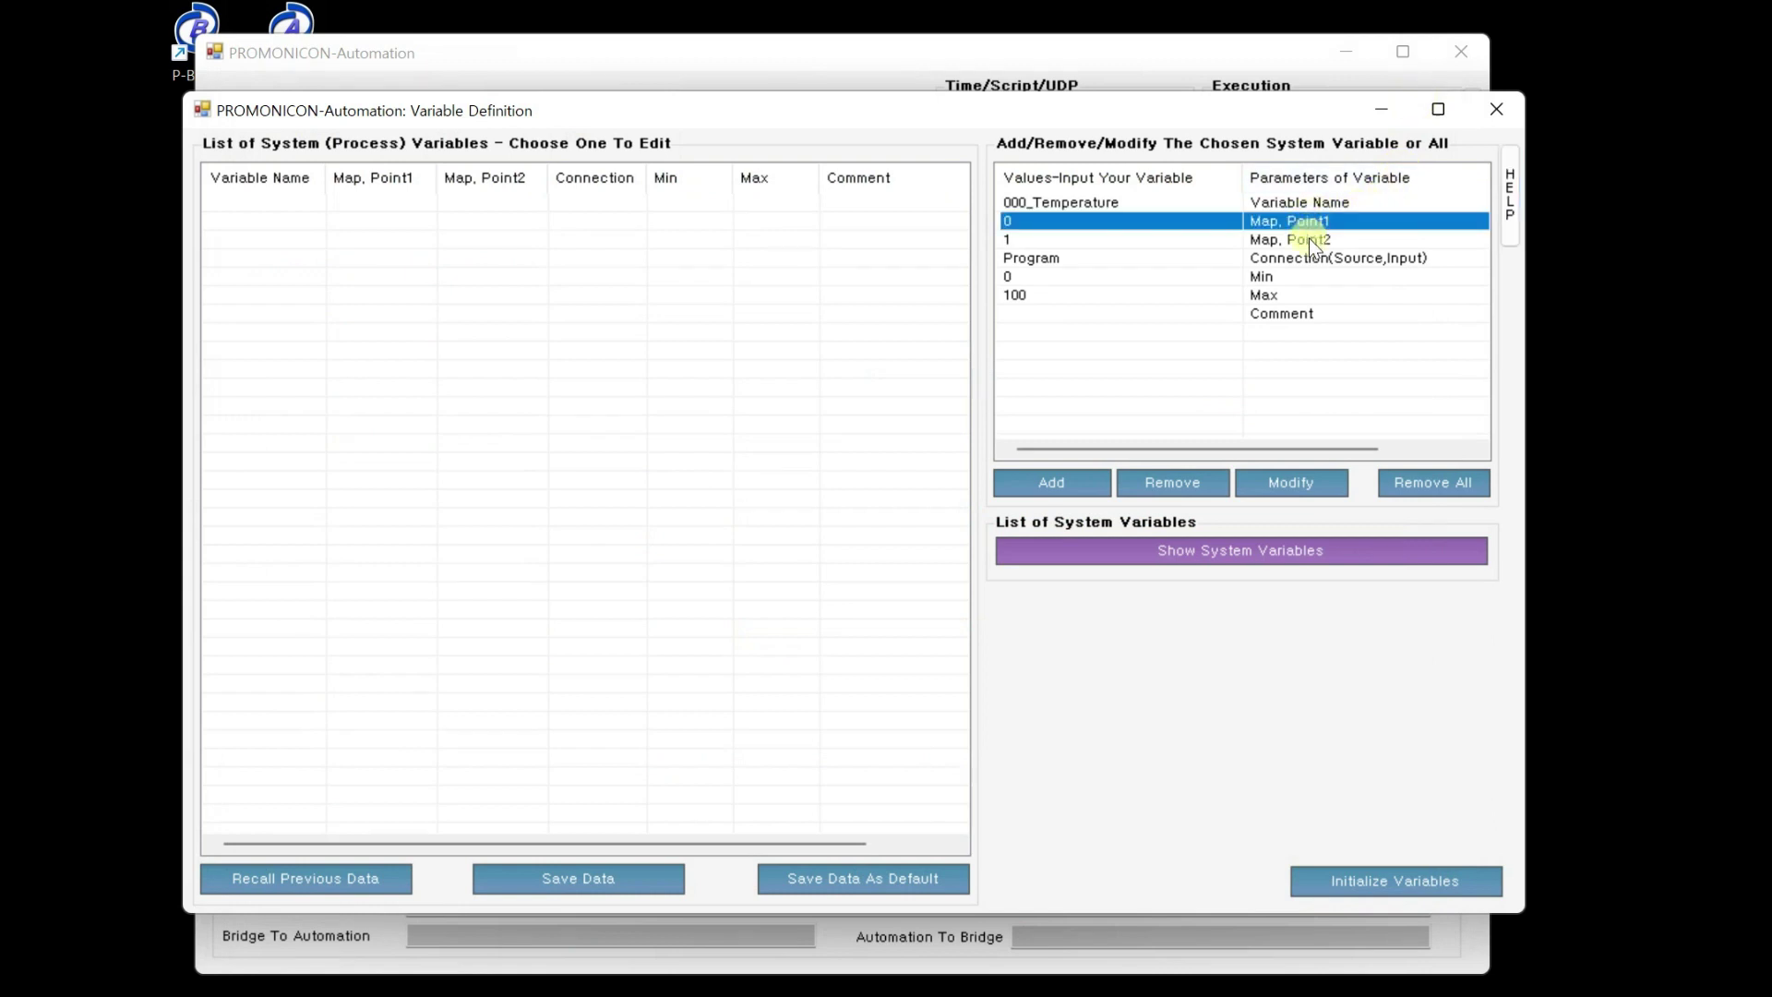
click(1309, 238)
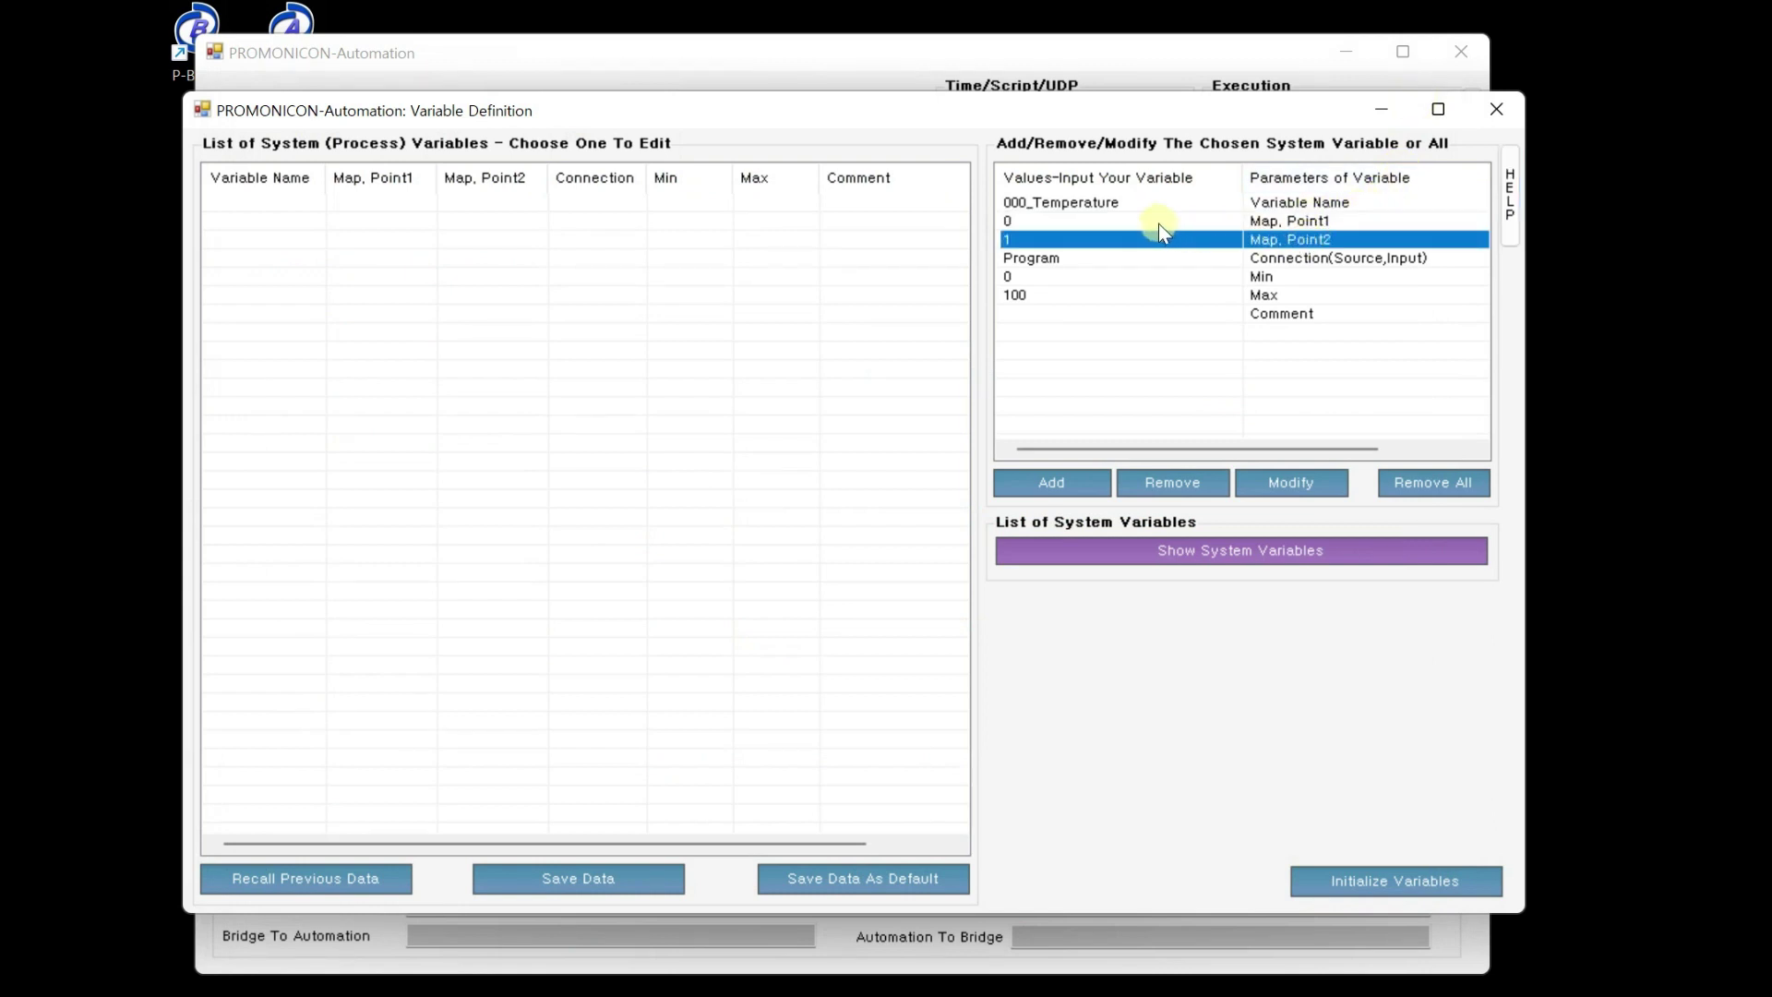
click(1127, 377)
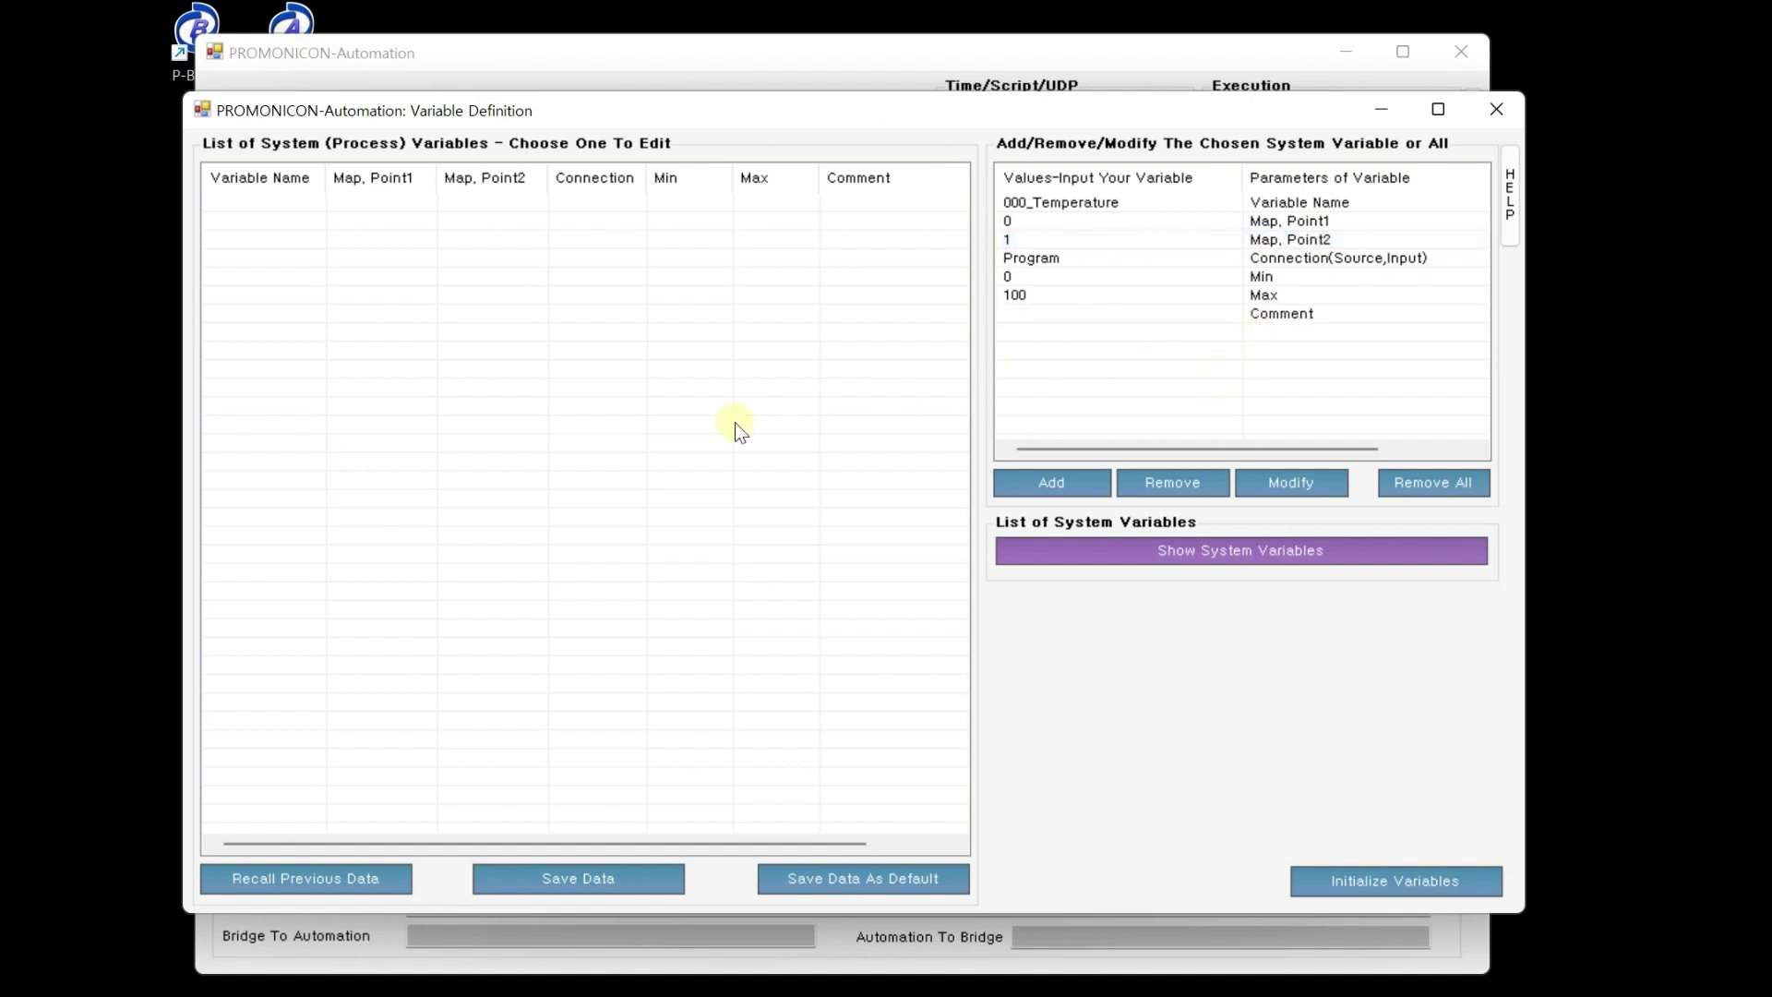
Step: Enter Actual Temperature as the comment of 000_Temperature and add the variable to the process variable list
click(1063, 316)
text(Actual Temperature)
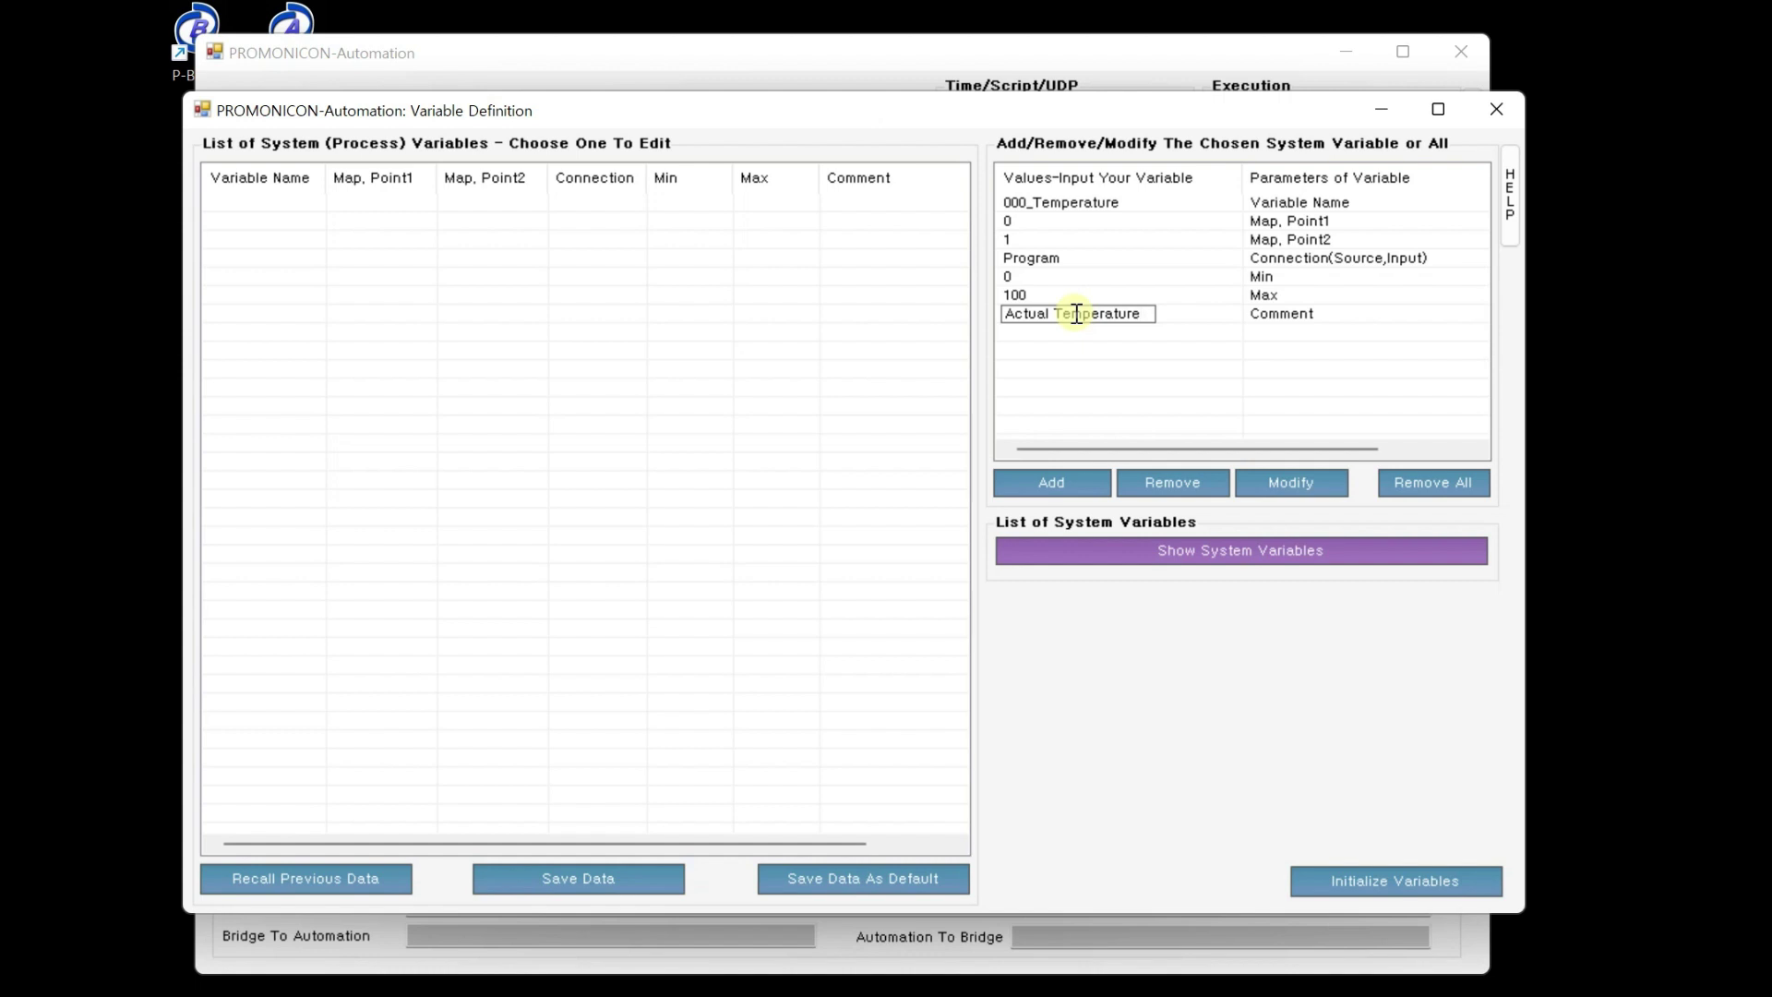
key(Return)
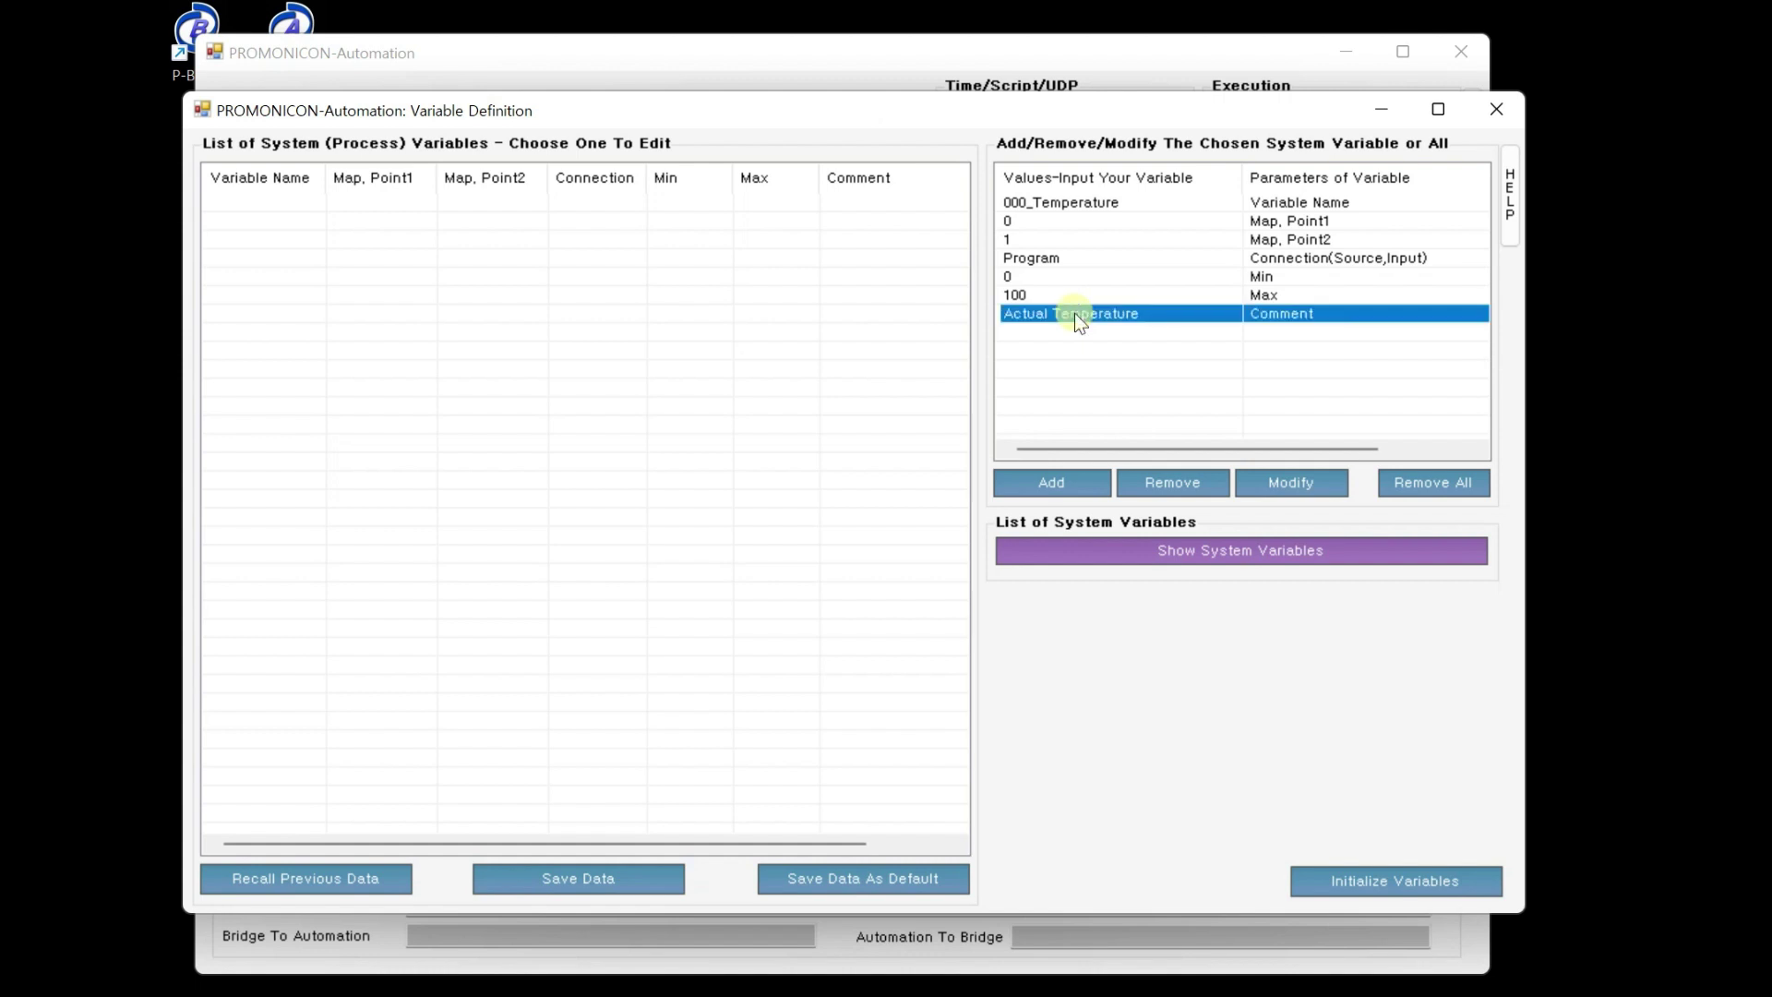
click(1060, 486)
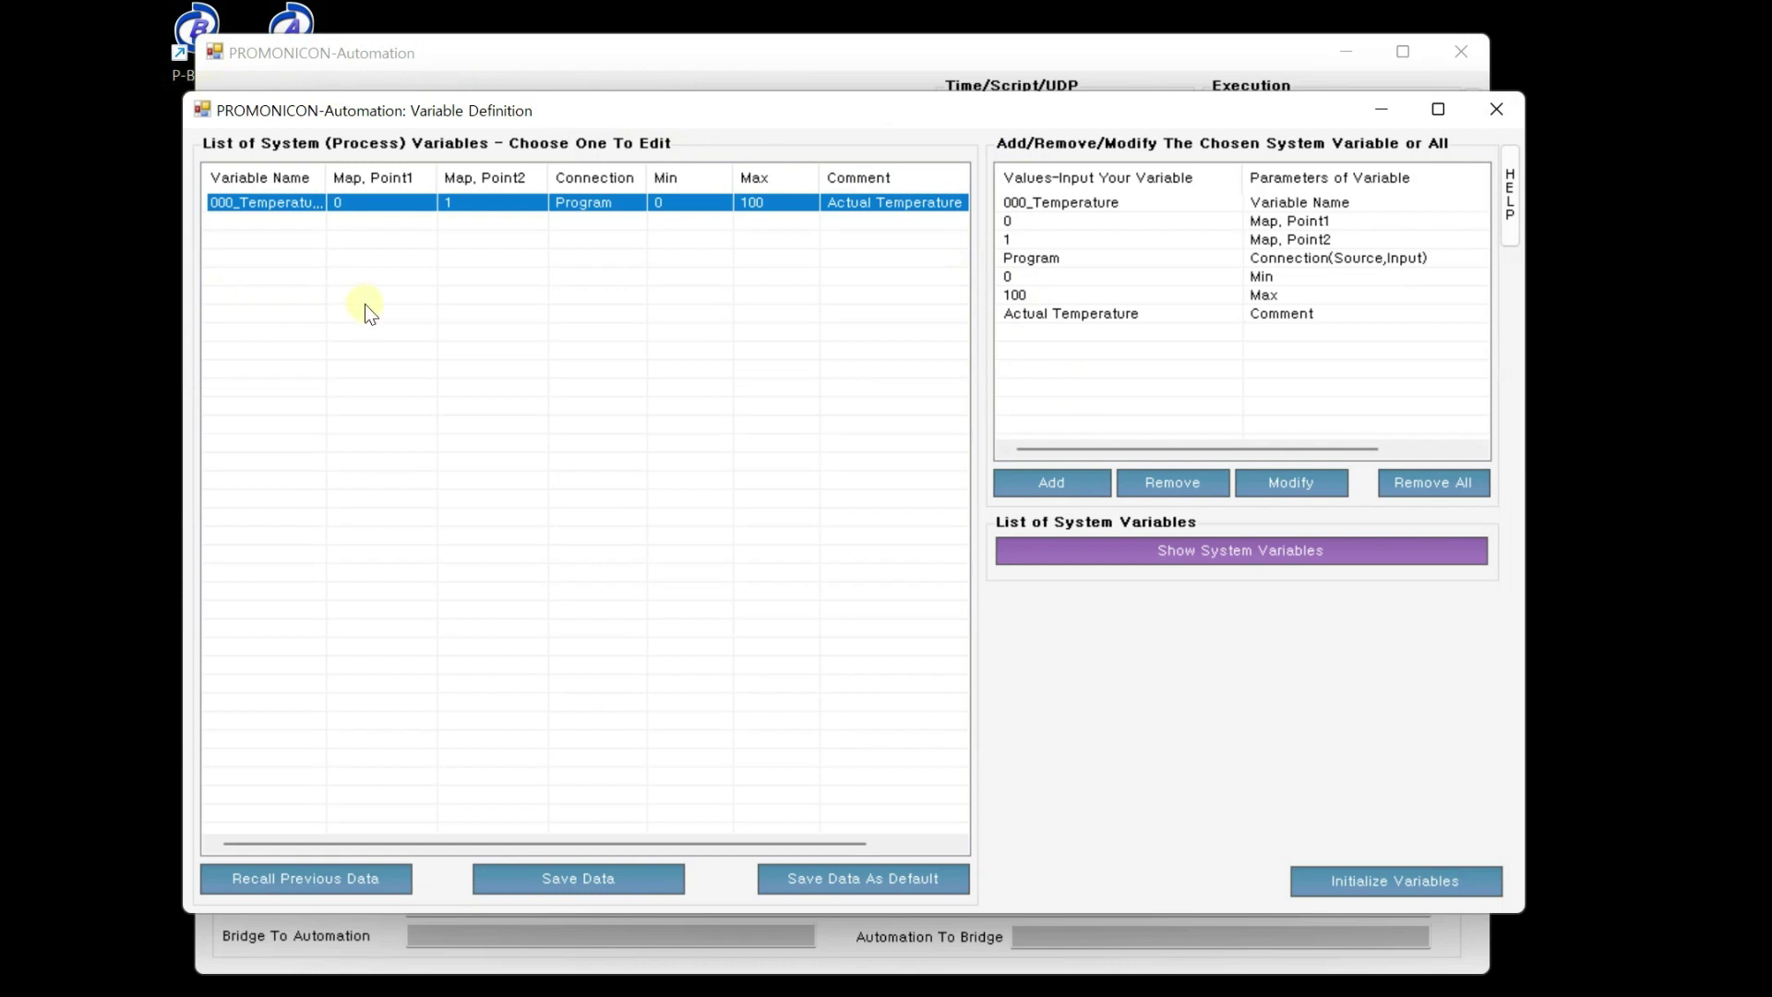
Step: Change the variable name to 001_HeaterPower and add it to the list as a second process variable
click(1192, 205)
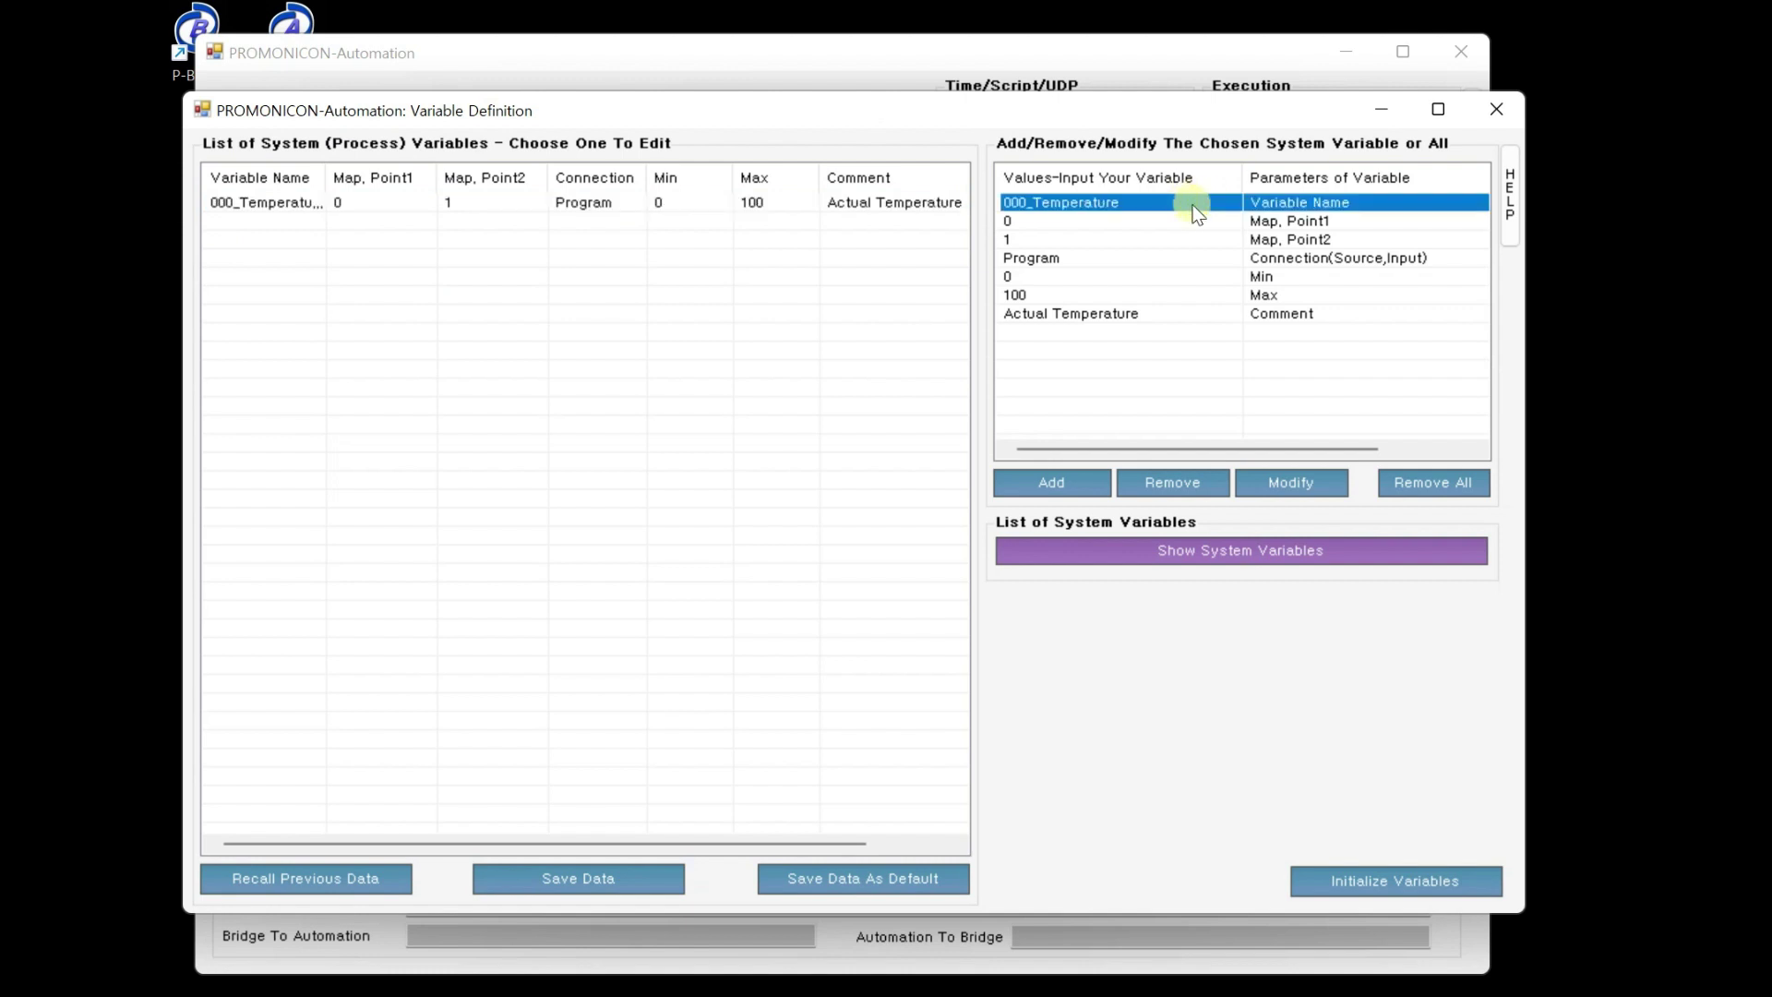
click(1210, 207)
text(001)
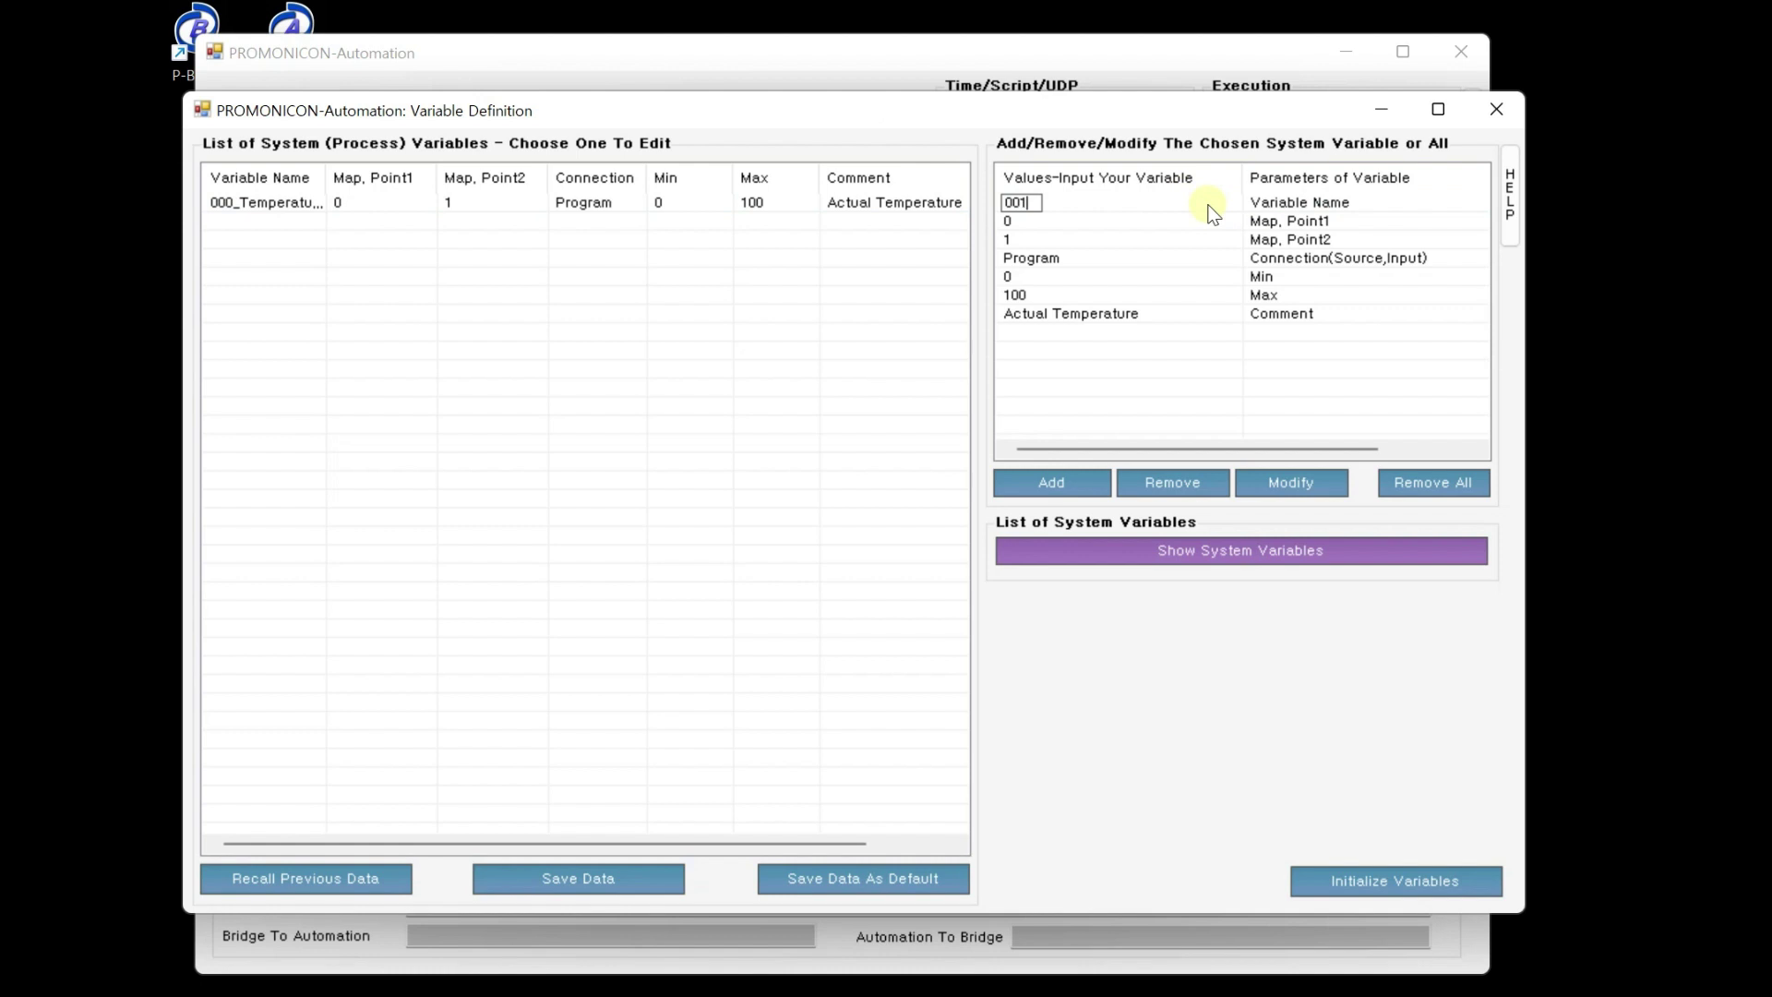
text(_HeaterPower)
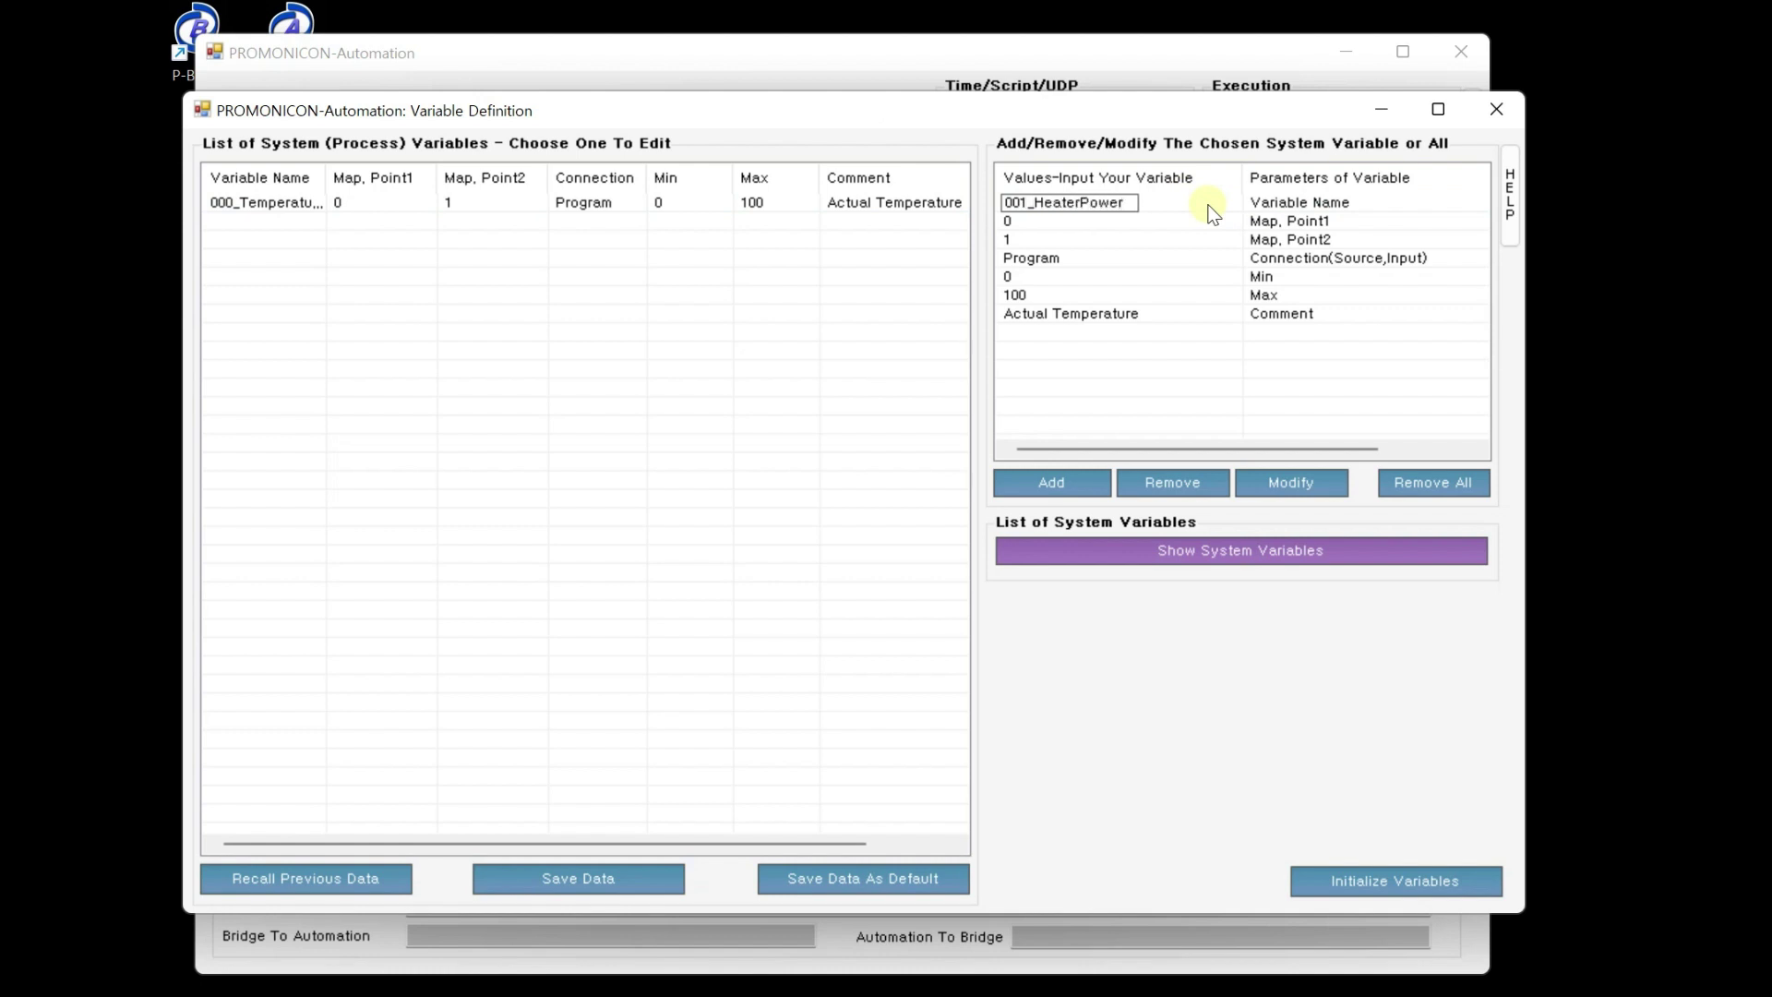
key(Return)
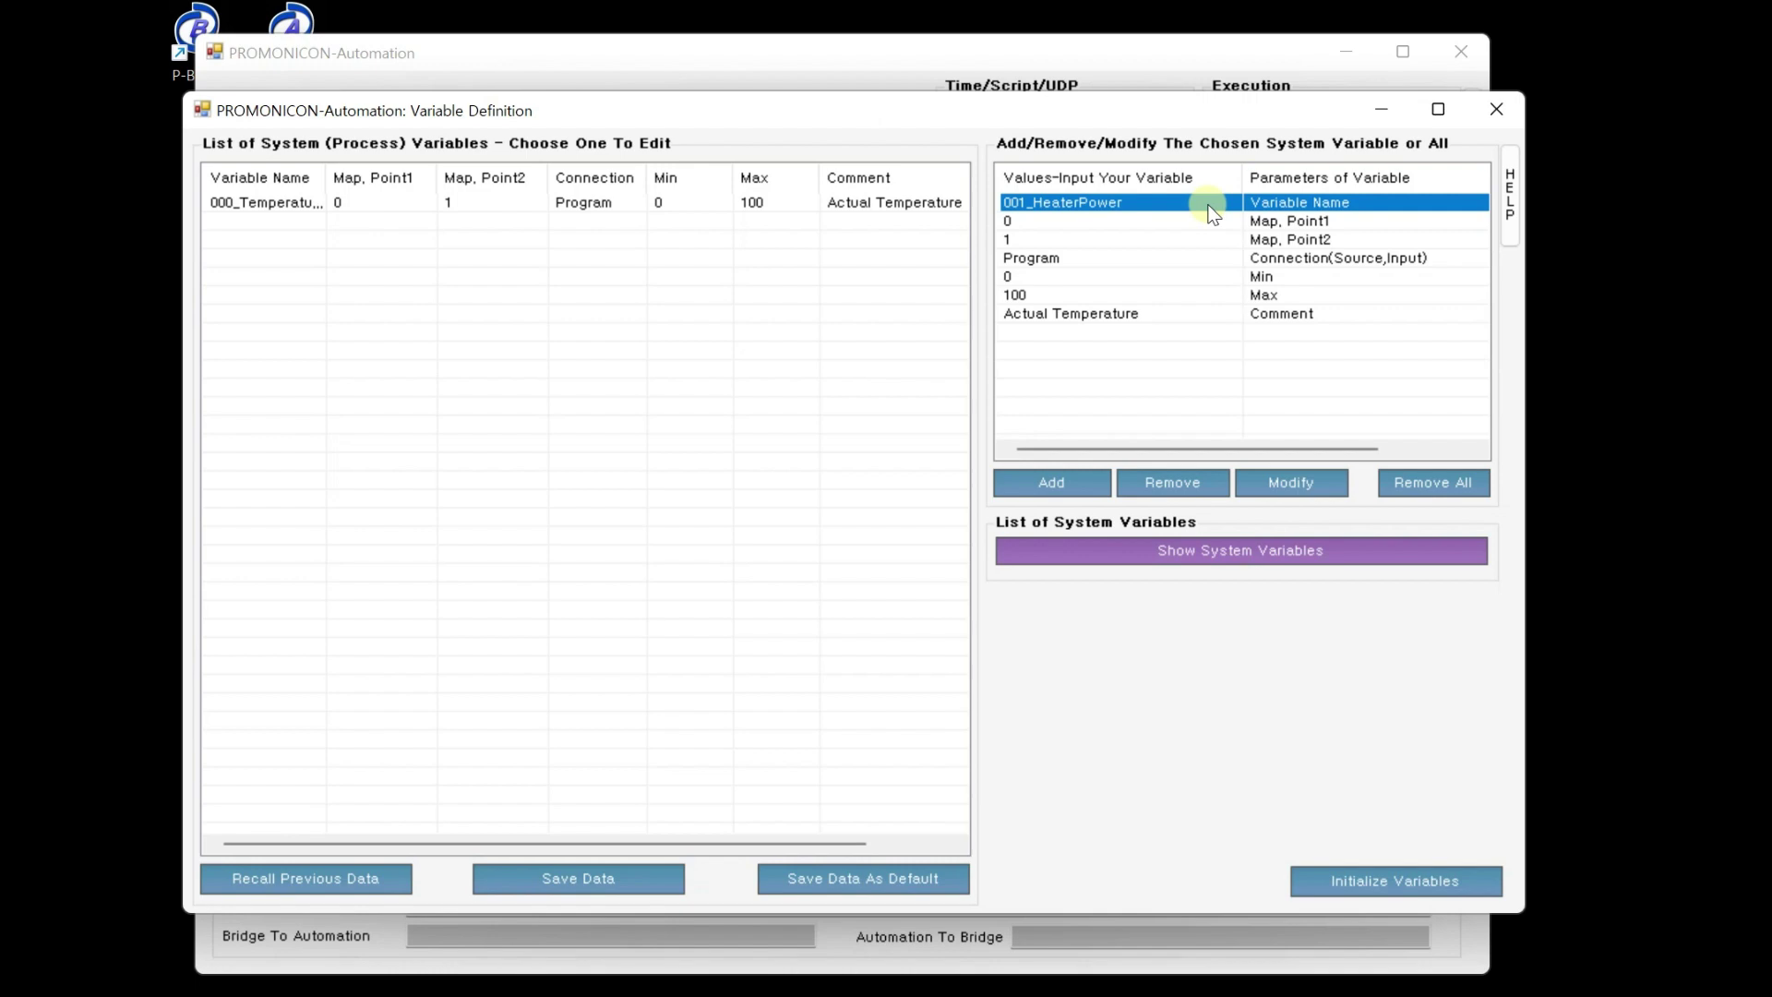
click(1058, 489)
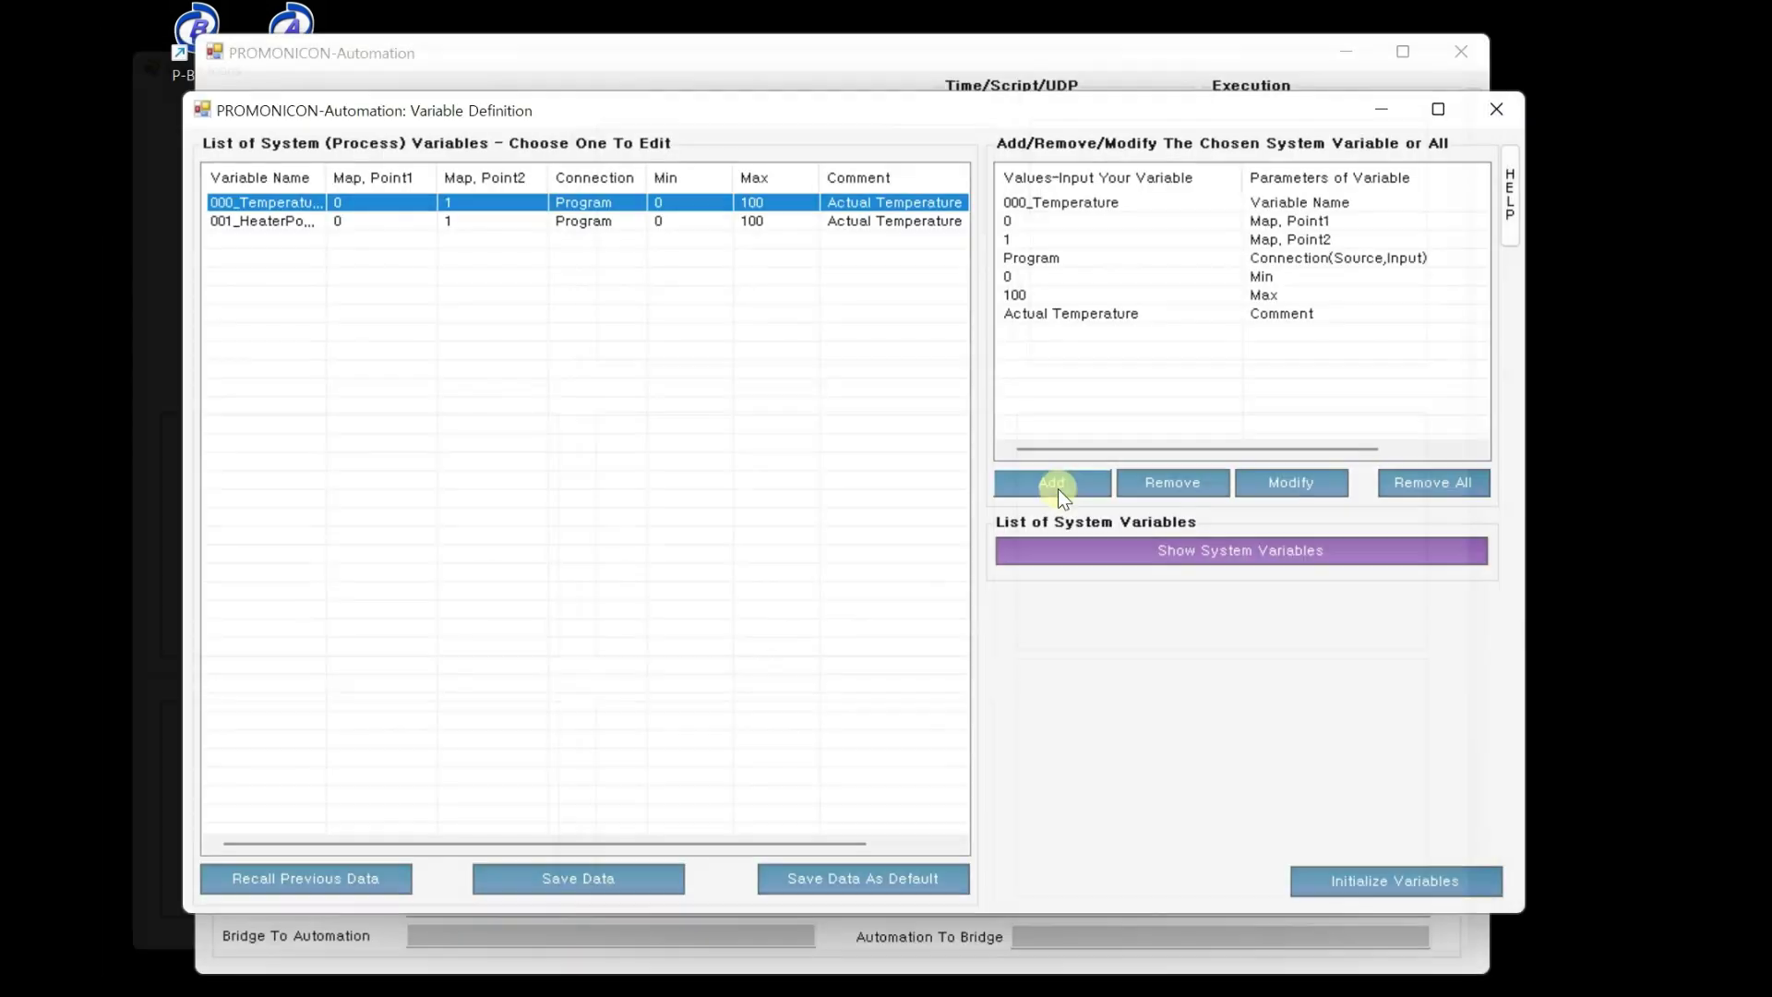
Step: Set the Max value of the 001_HeaterPower variable to 10 and apply the modification to the list
click(240, 221)
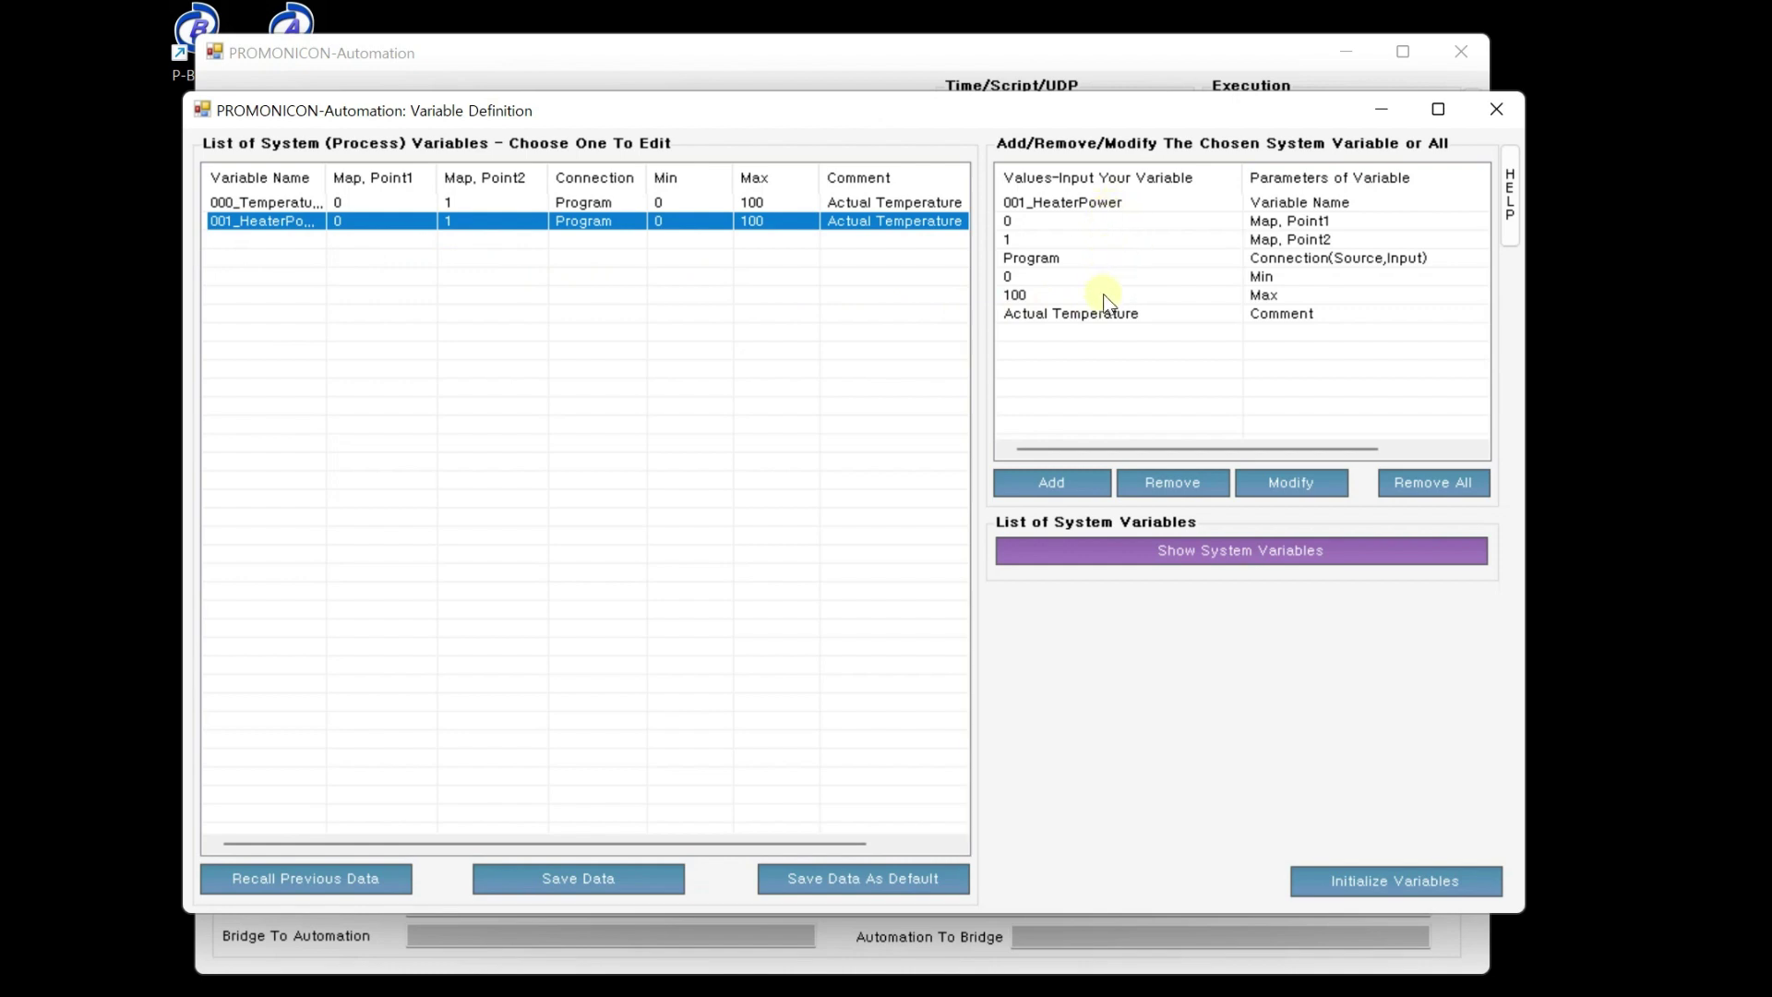
click(1237, 295)
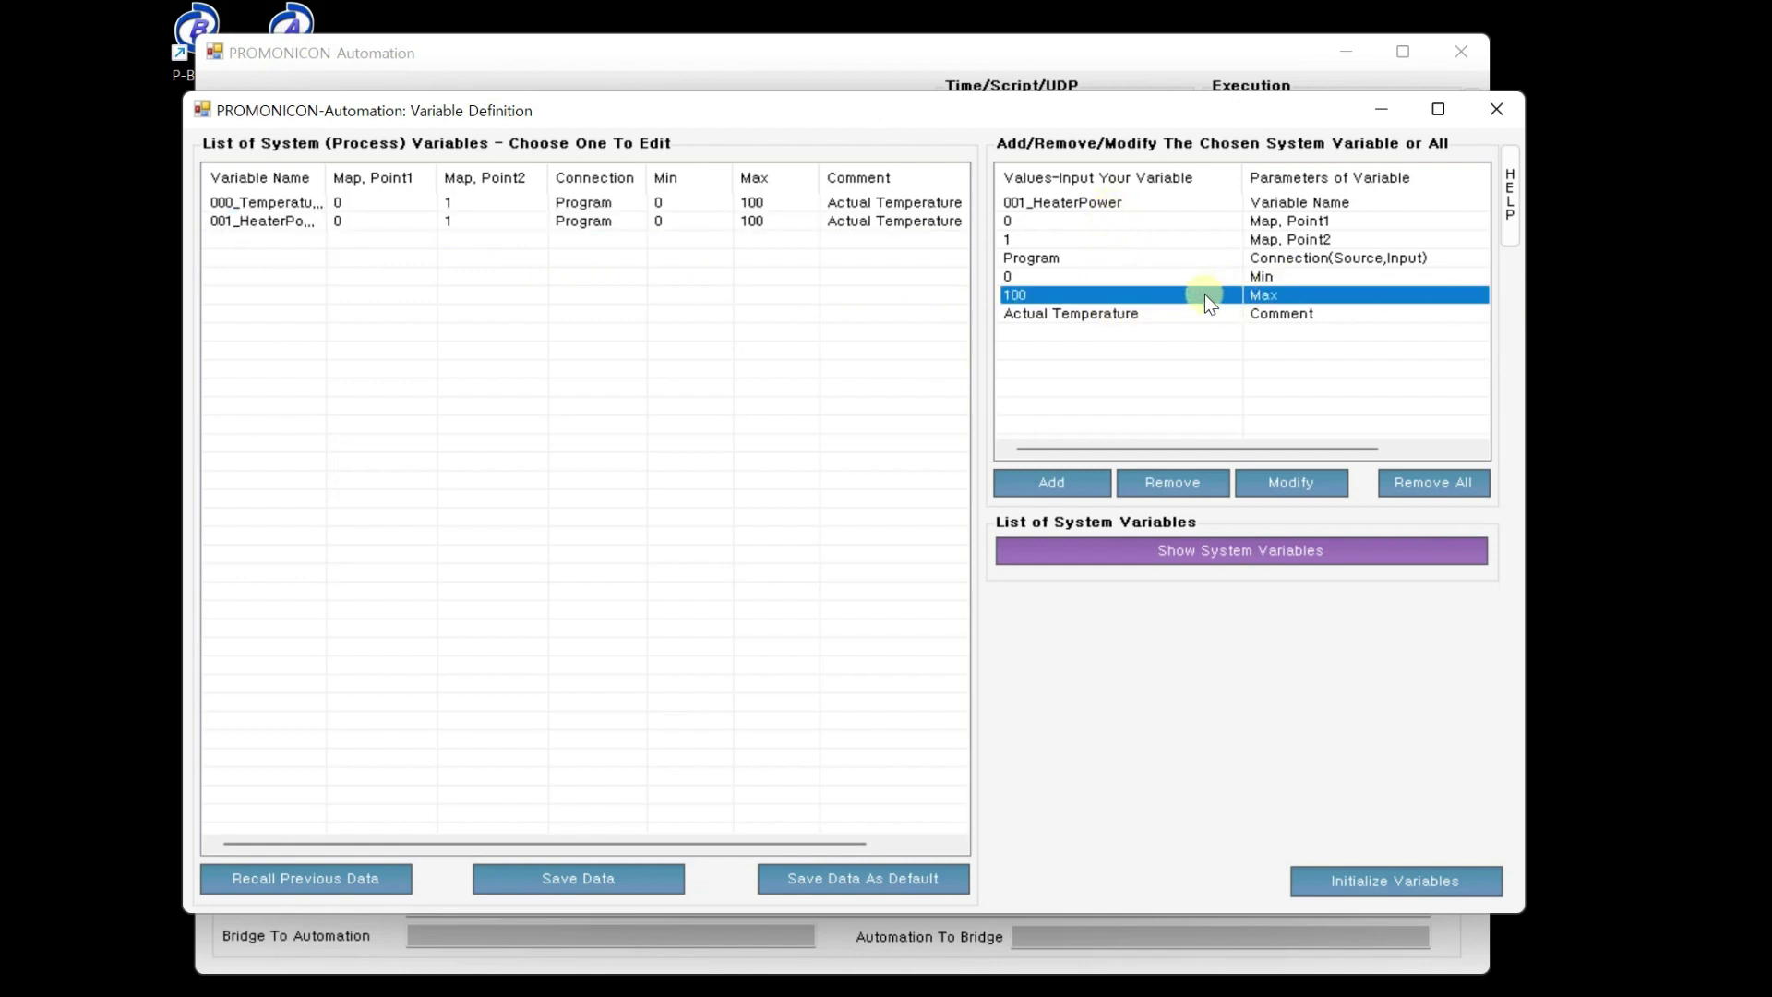
click(1153, 296)
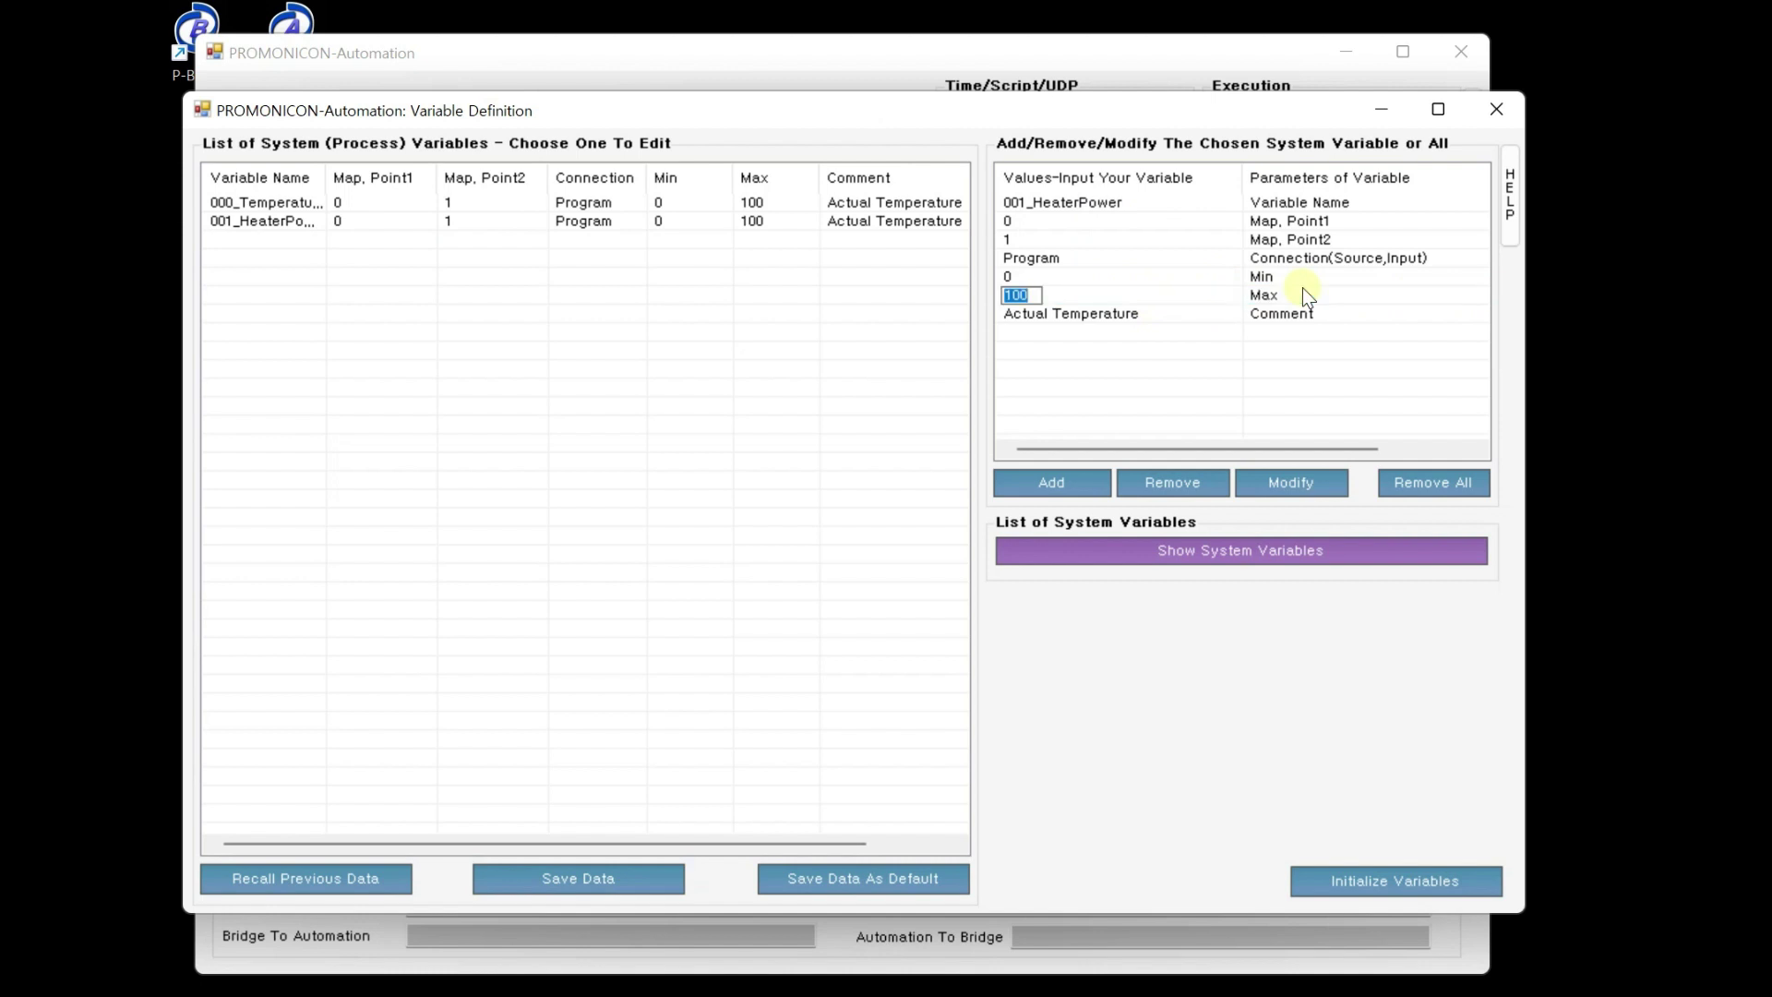
text(10)
key(Return)
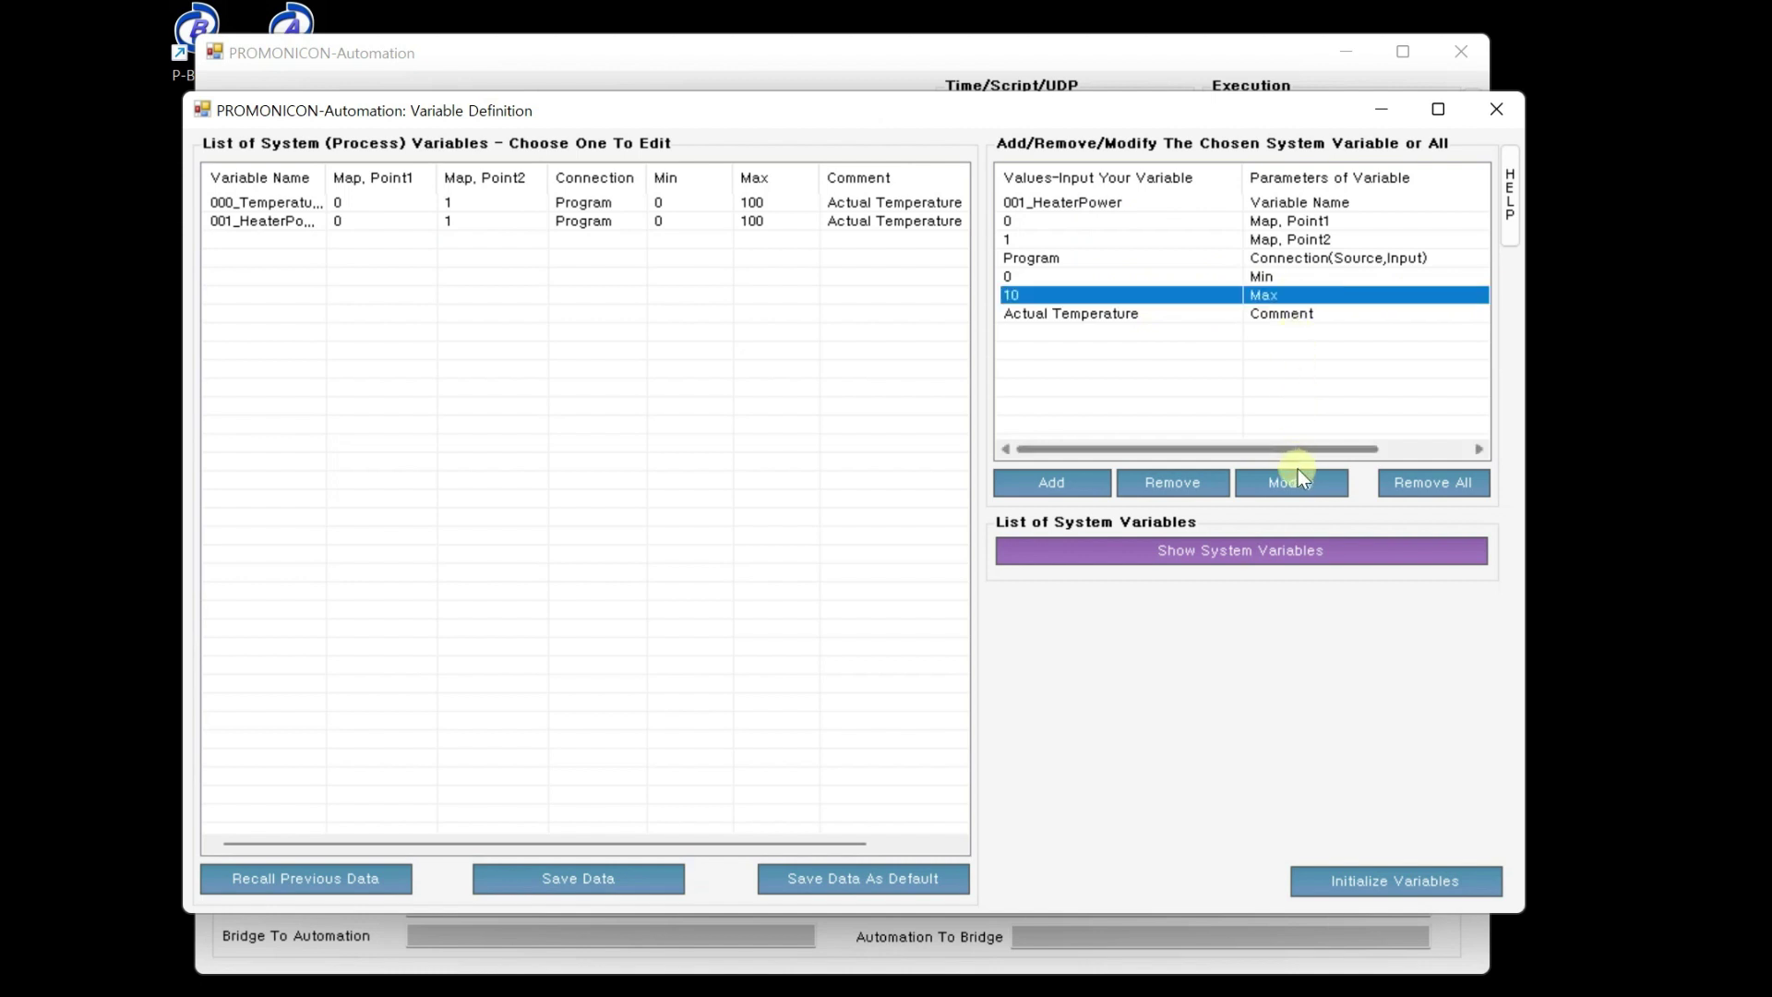
click(1298, 472)
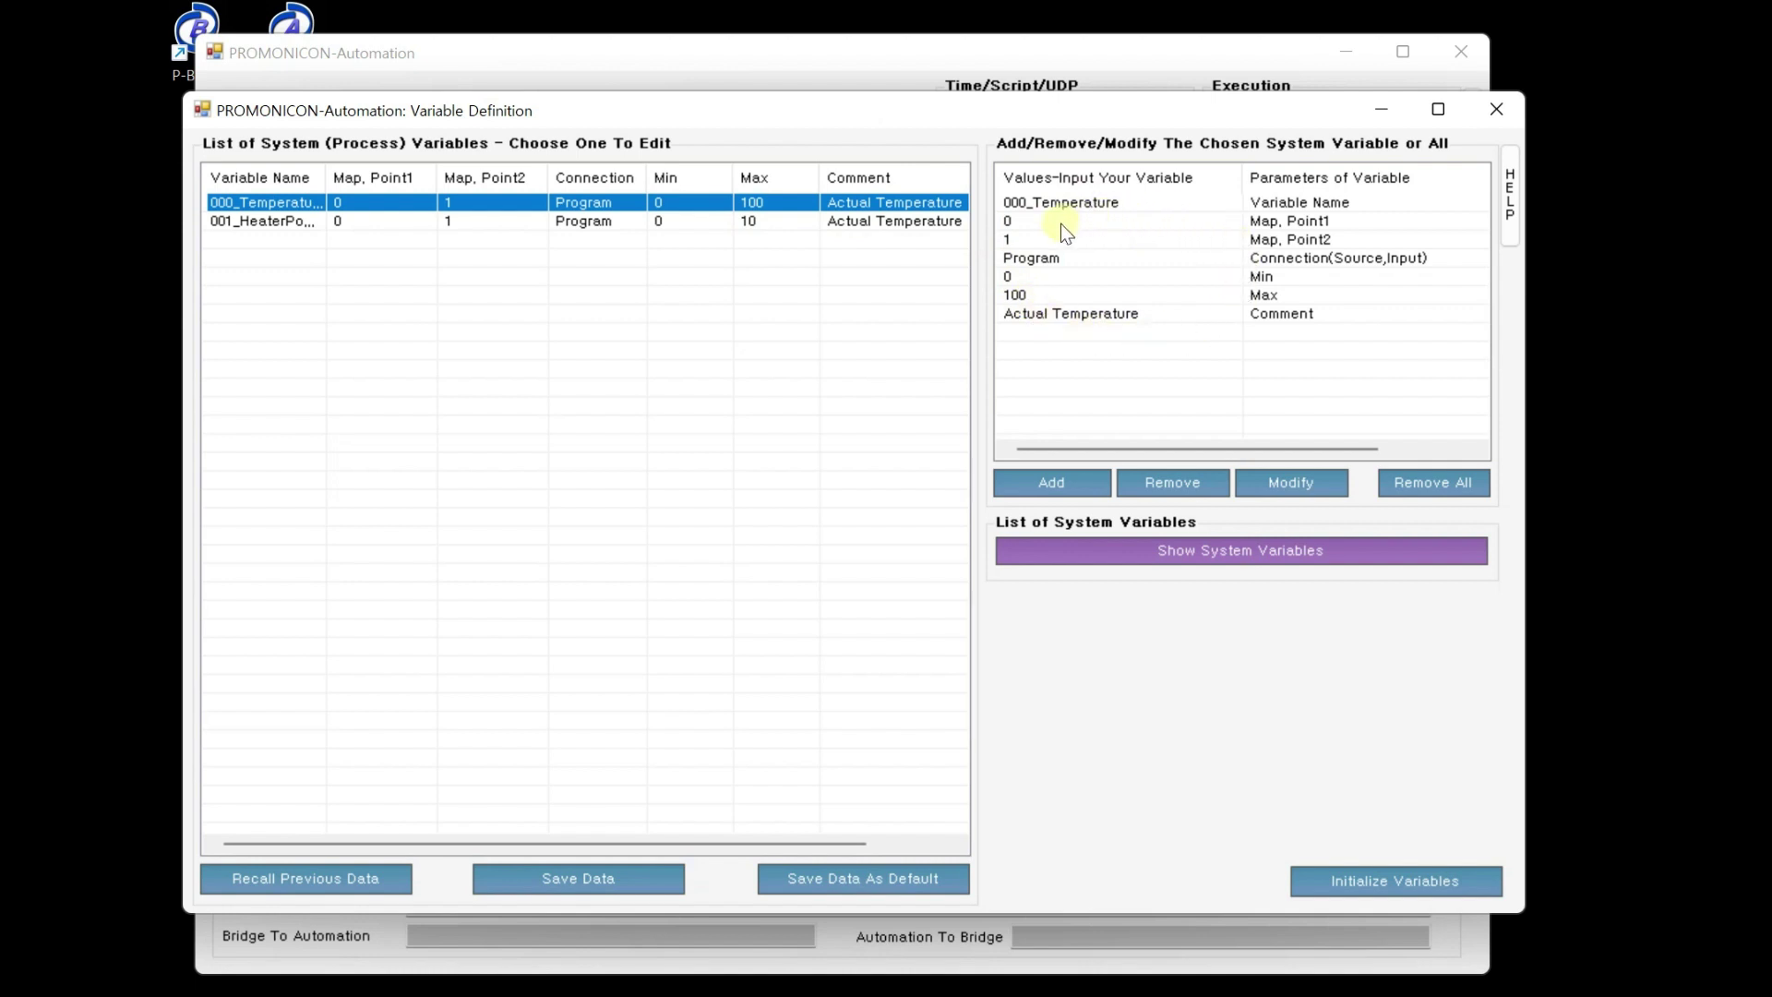
Step: Add a trial variable named 000_HeaterPower to the process variable list and remove it again
click(1270, 200)
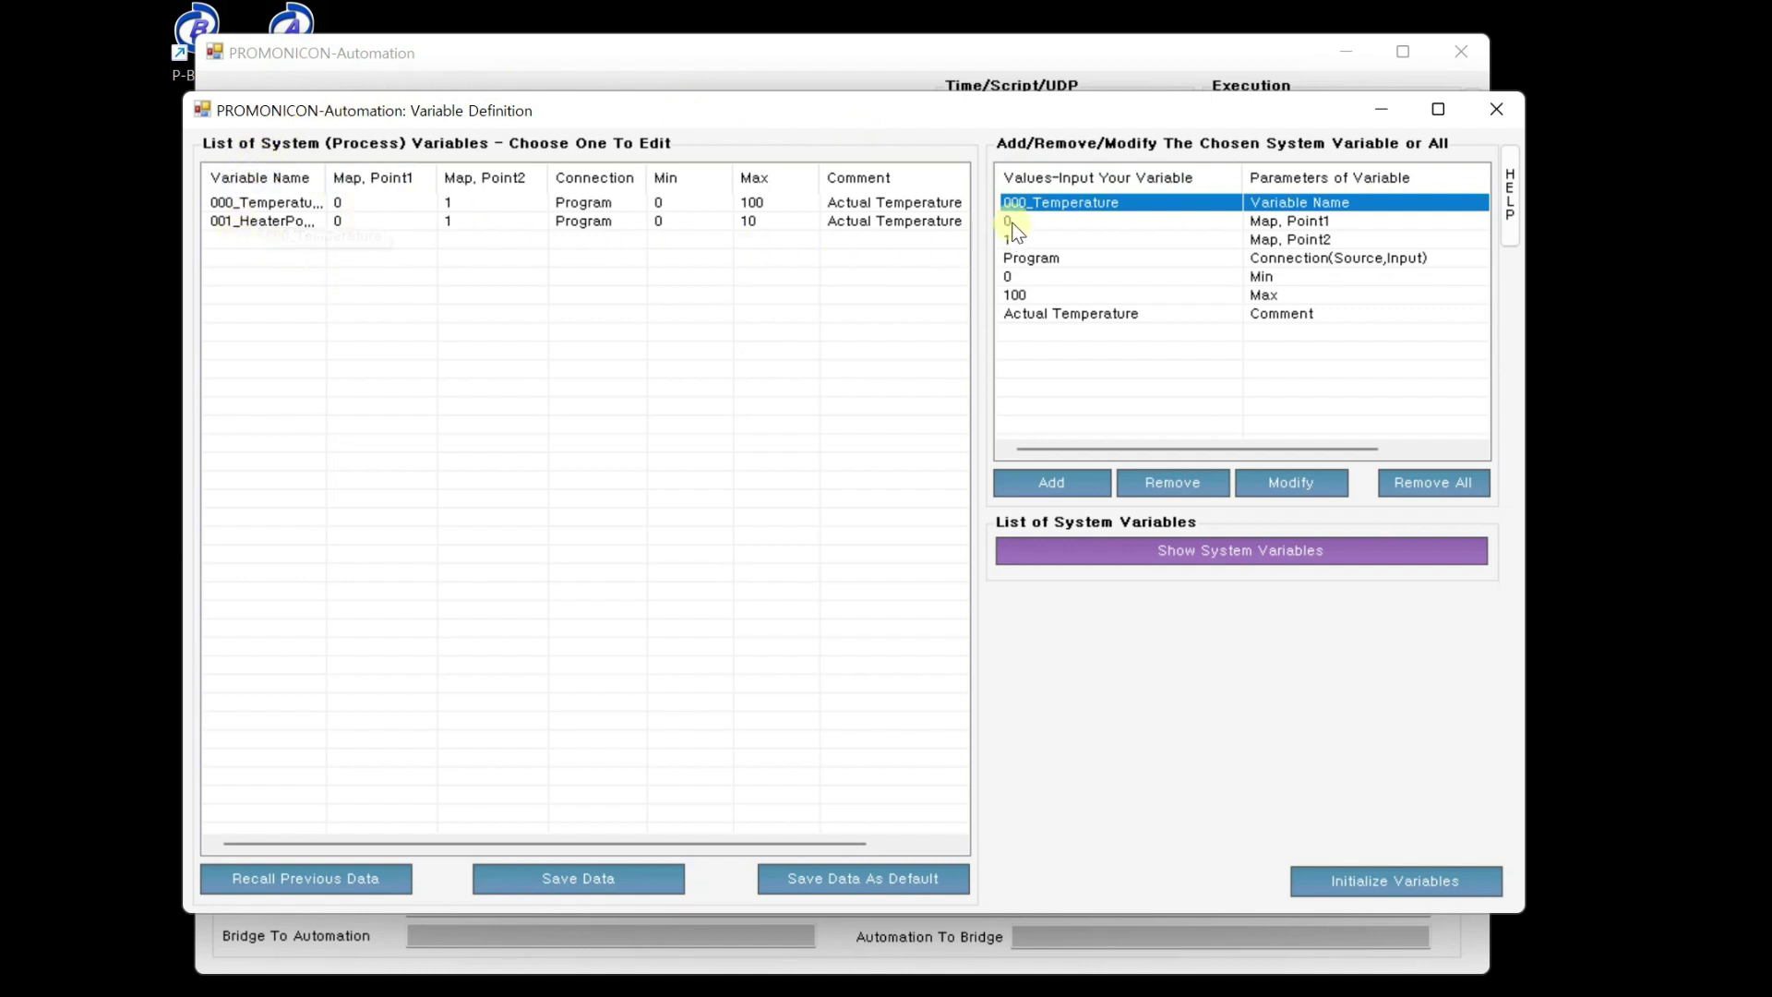
click(1044, 199)
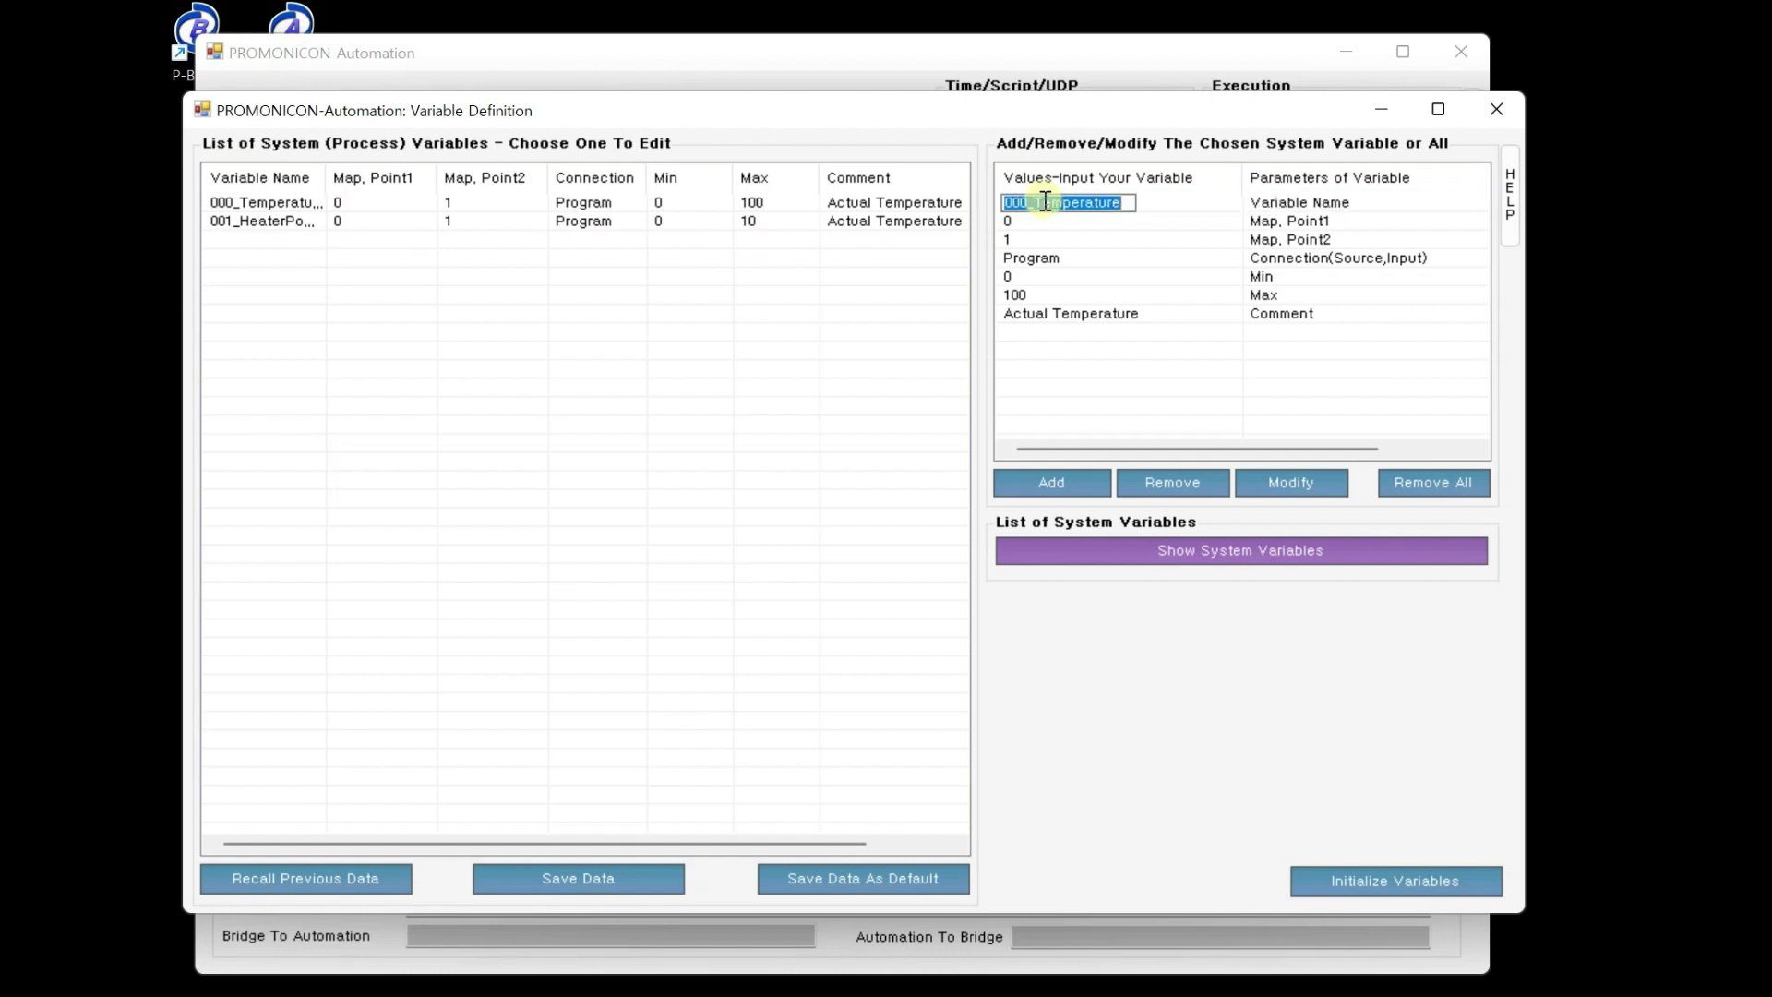
text(000_)
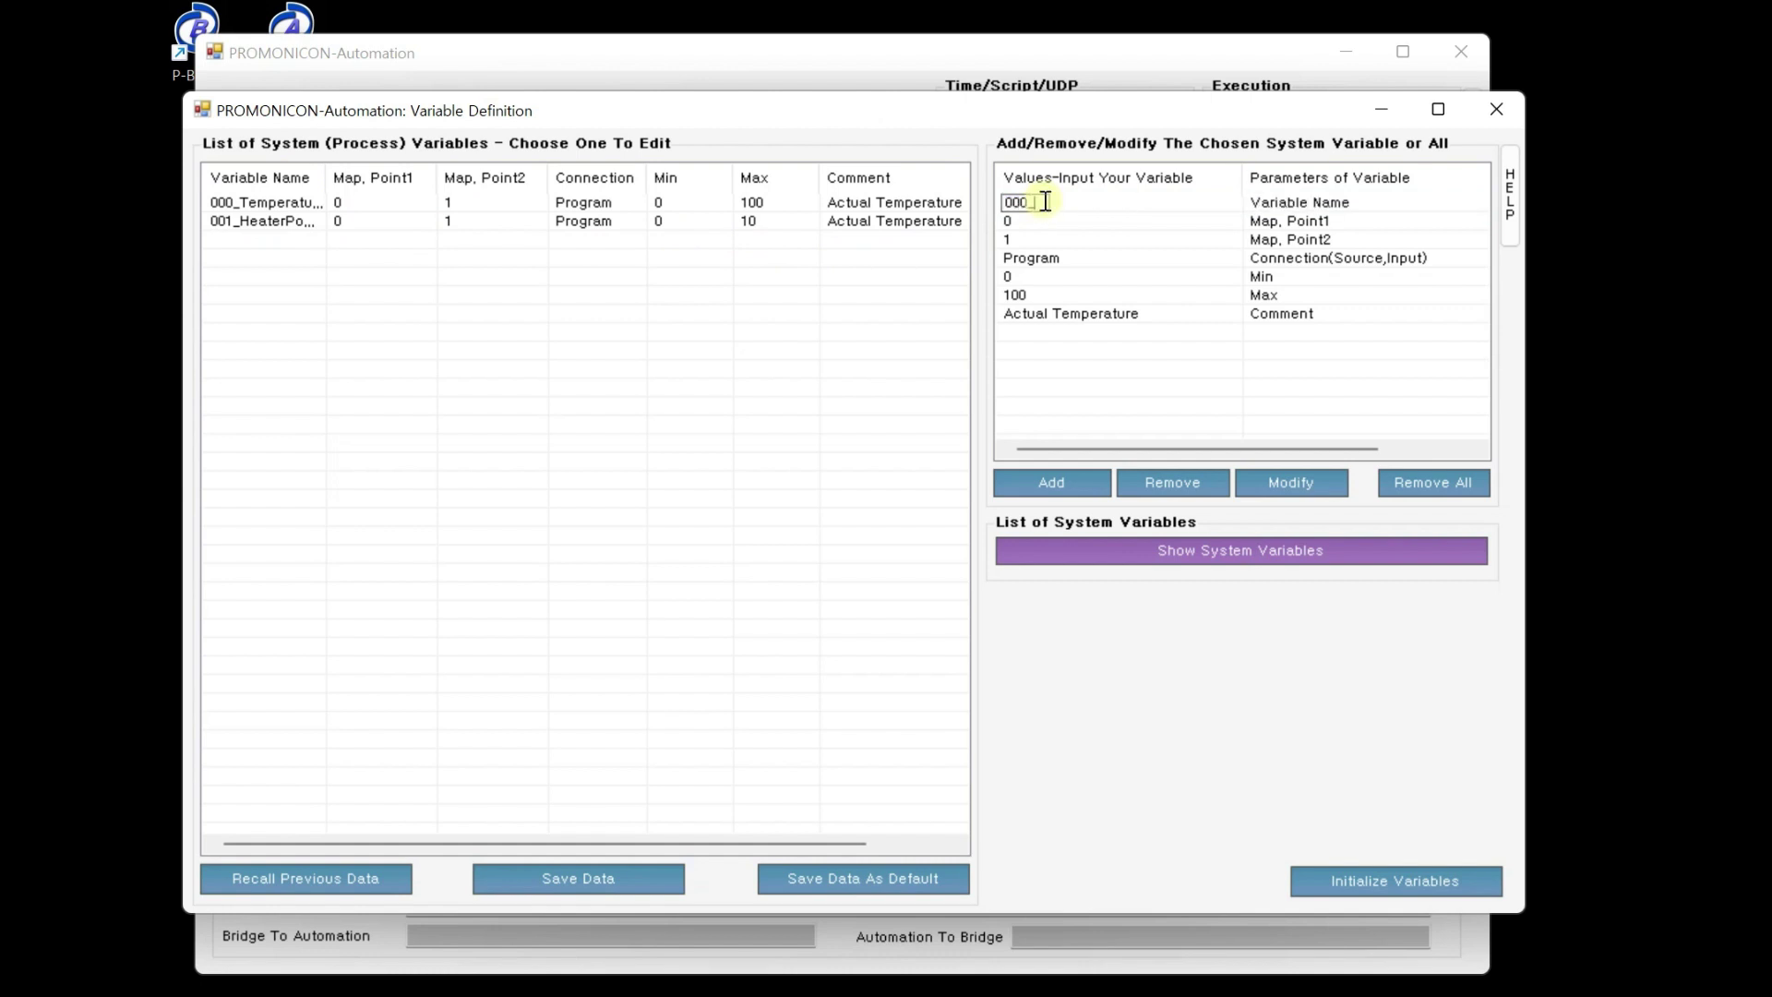
text(HeaterPower)
key(Return)
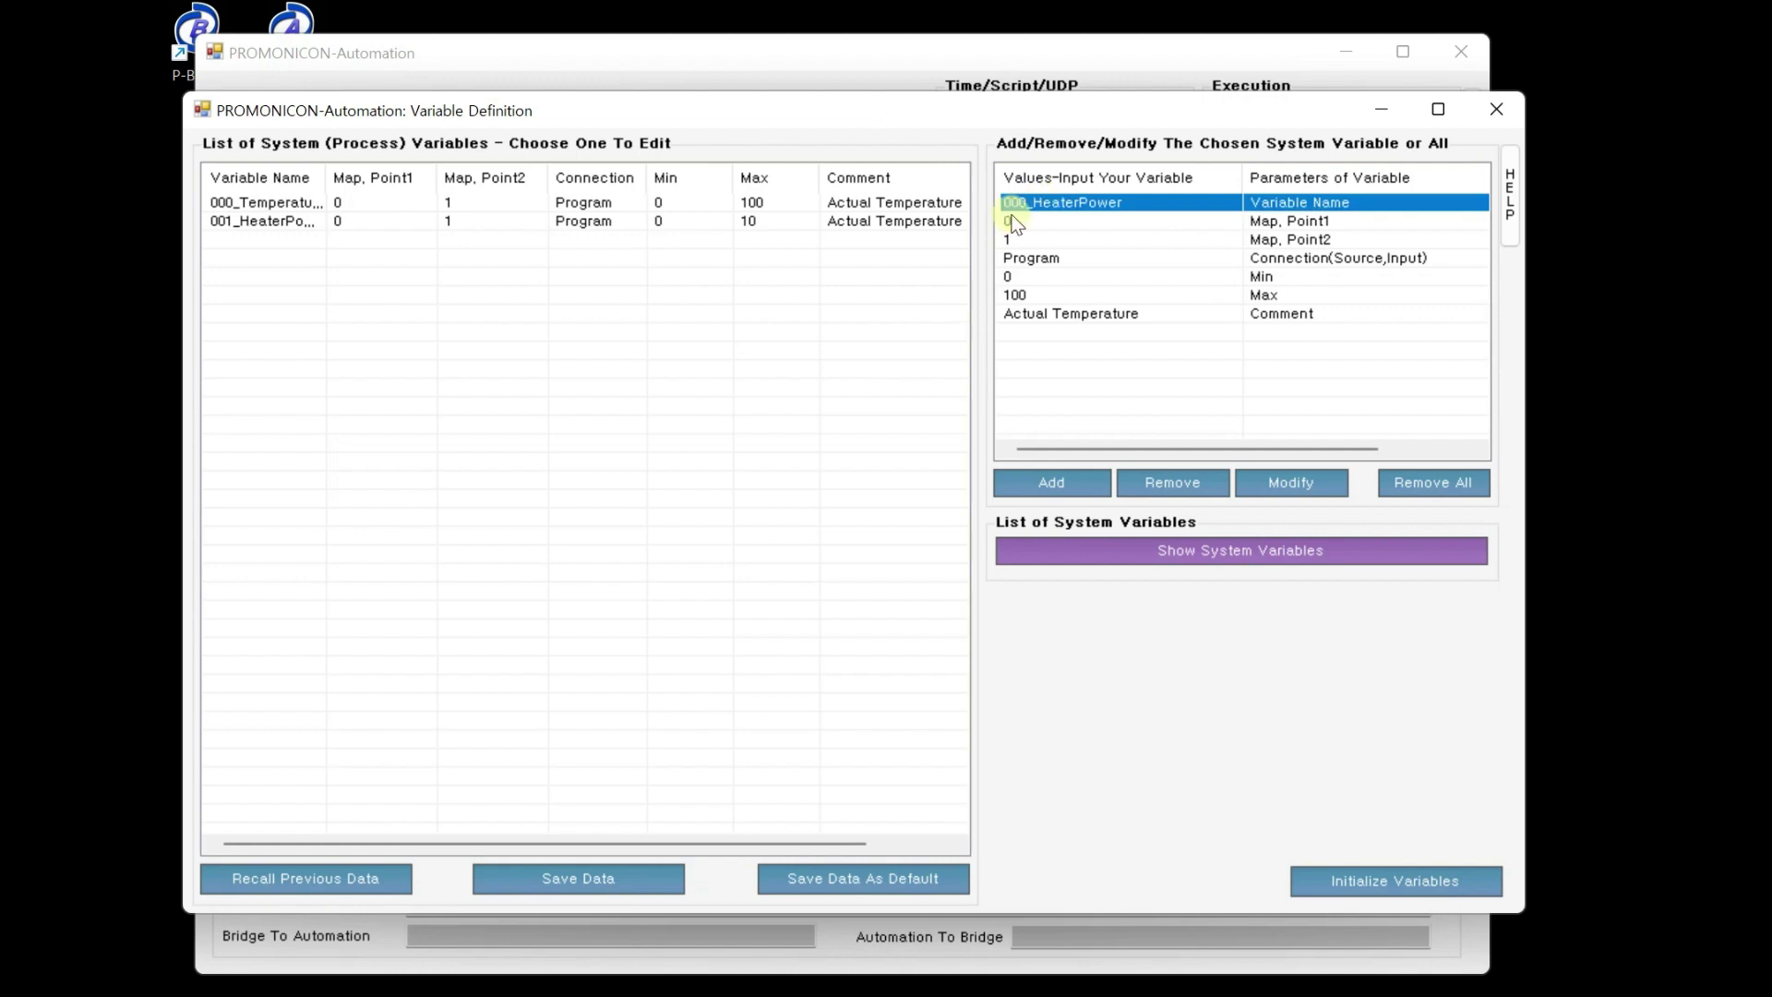
click(1094, 478)
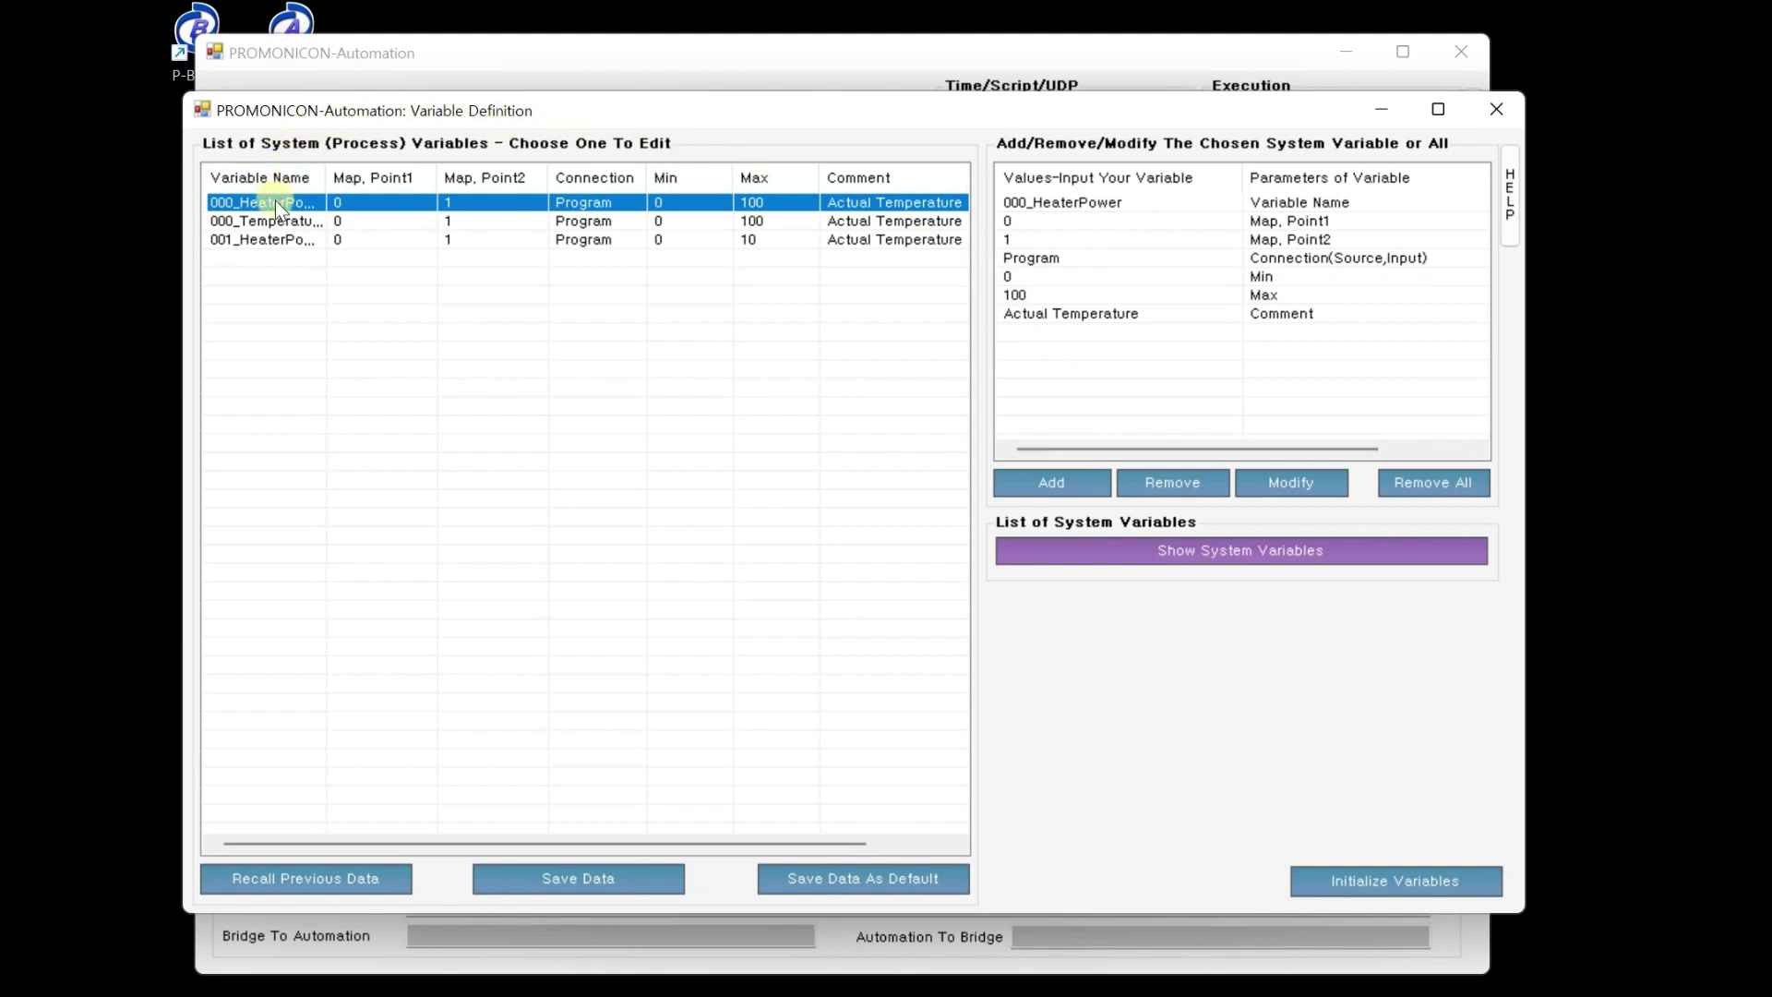
click(236, 194)
click(1170, 474)
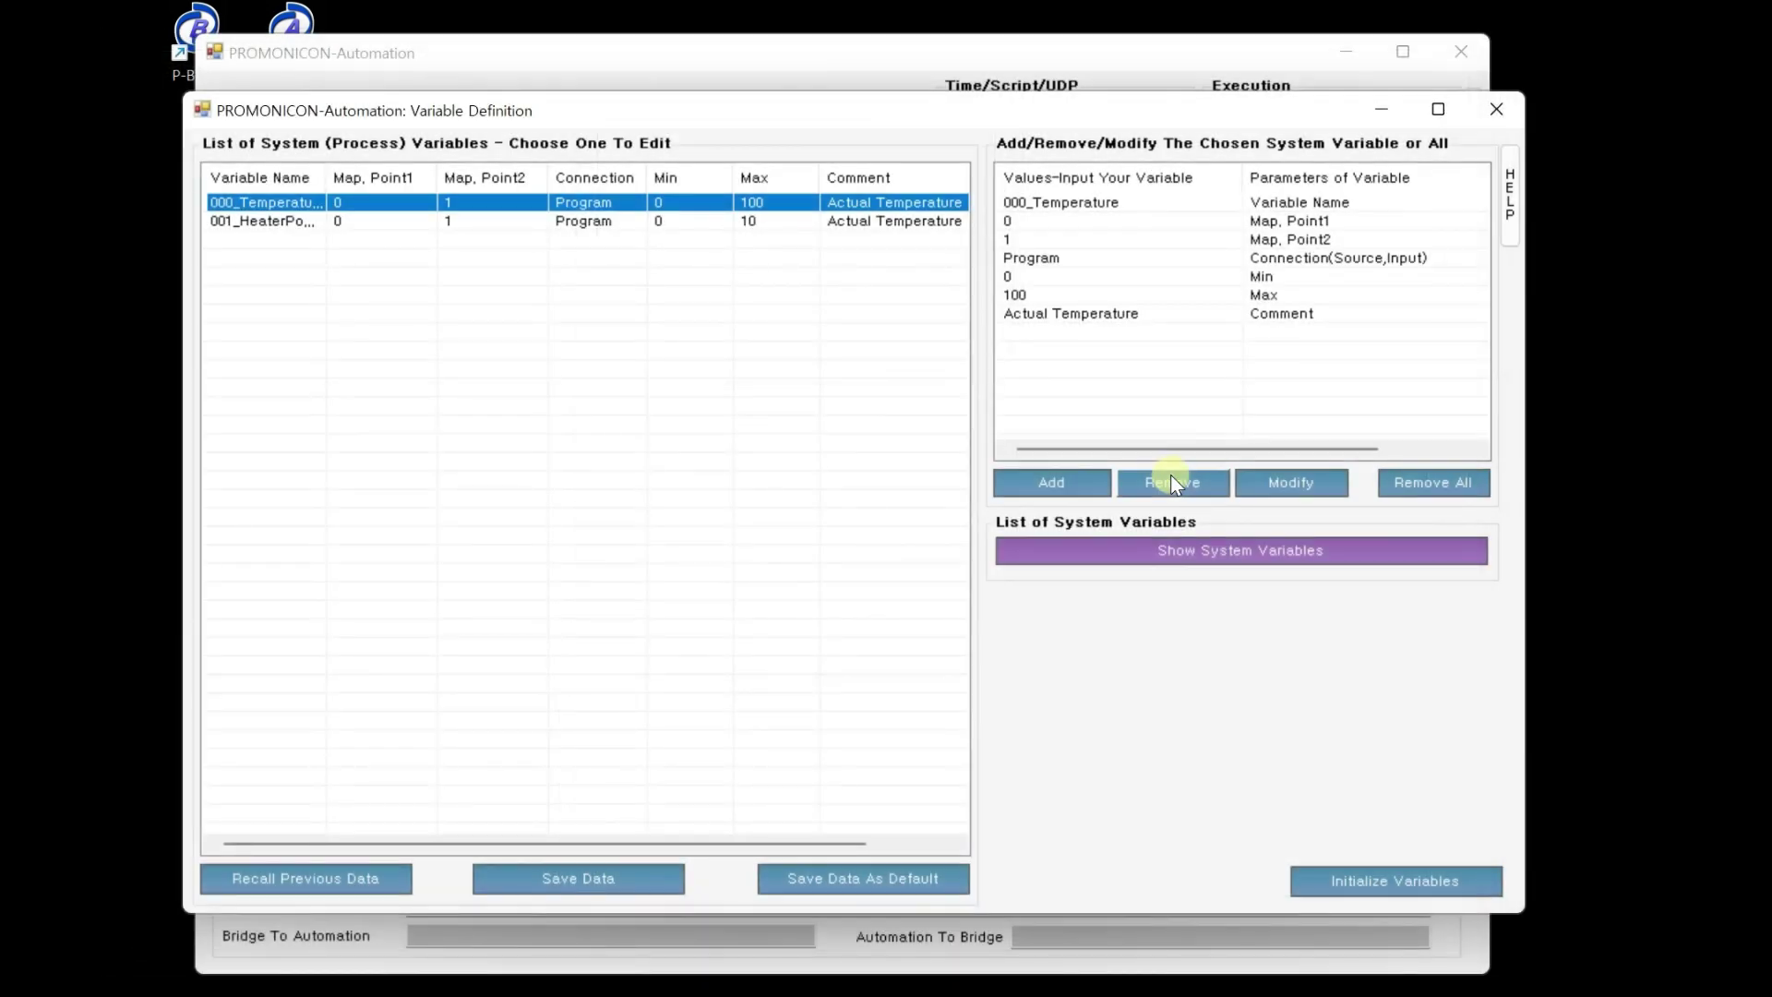
Step: Show the summary of system variables and move its window up so that it is fully visible
click(1215, 559)
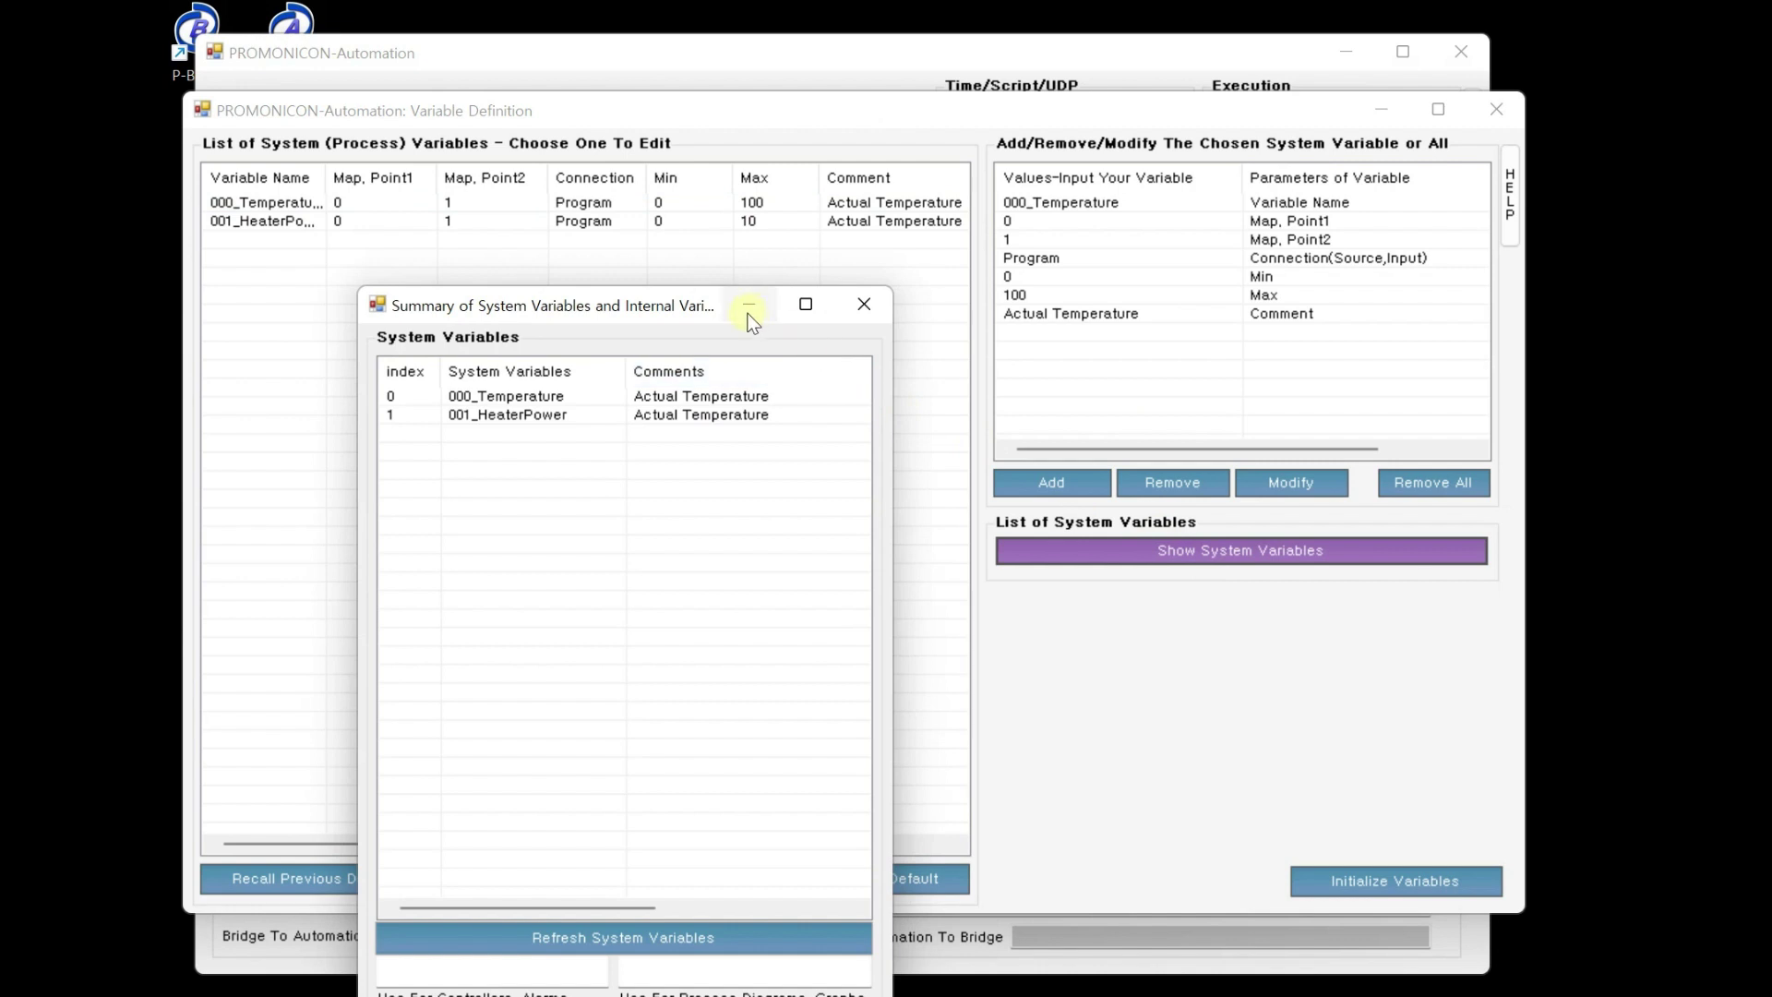
drag(696, 314, 657, 79)
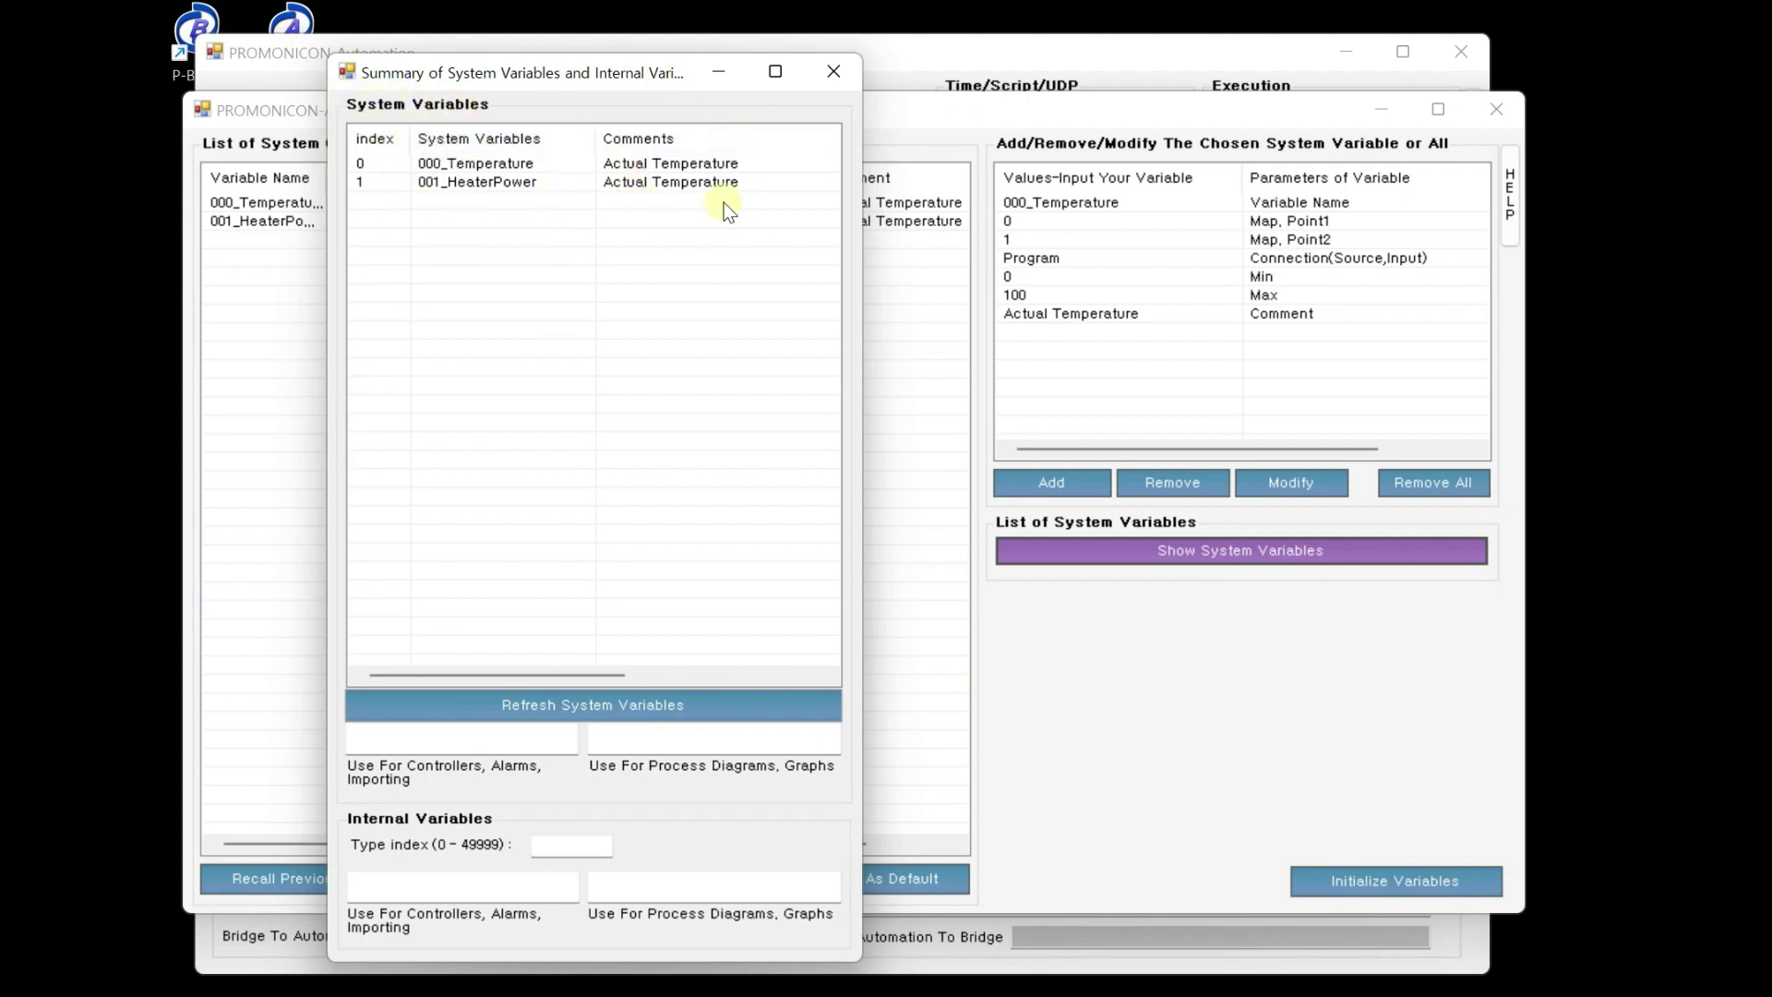
Step: Close the system variables summary, then set the comment of 001_HeaterPower to Heater Power and apply the modification to the list
click(834, 76)
click(292, 222)
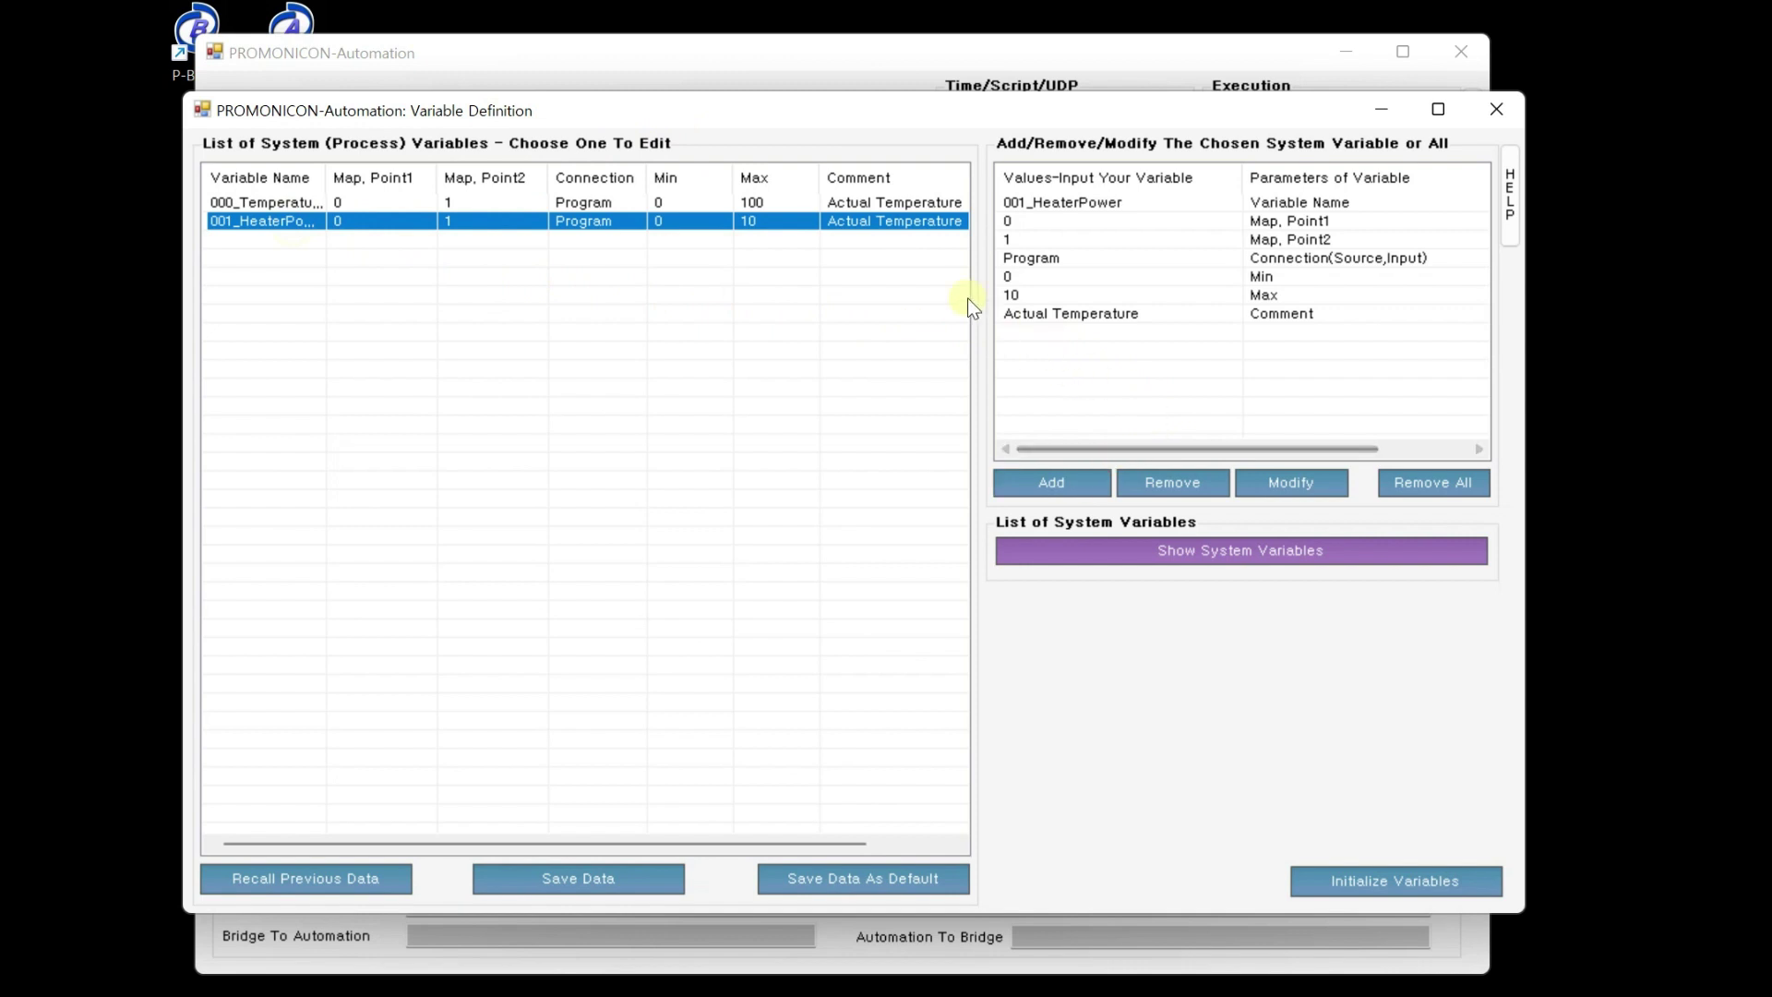
click(1045, 315)
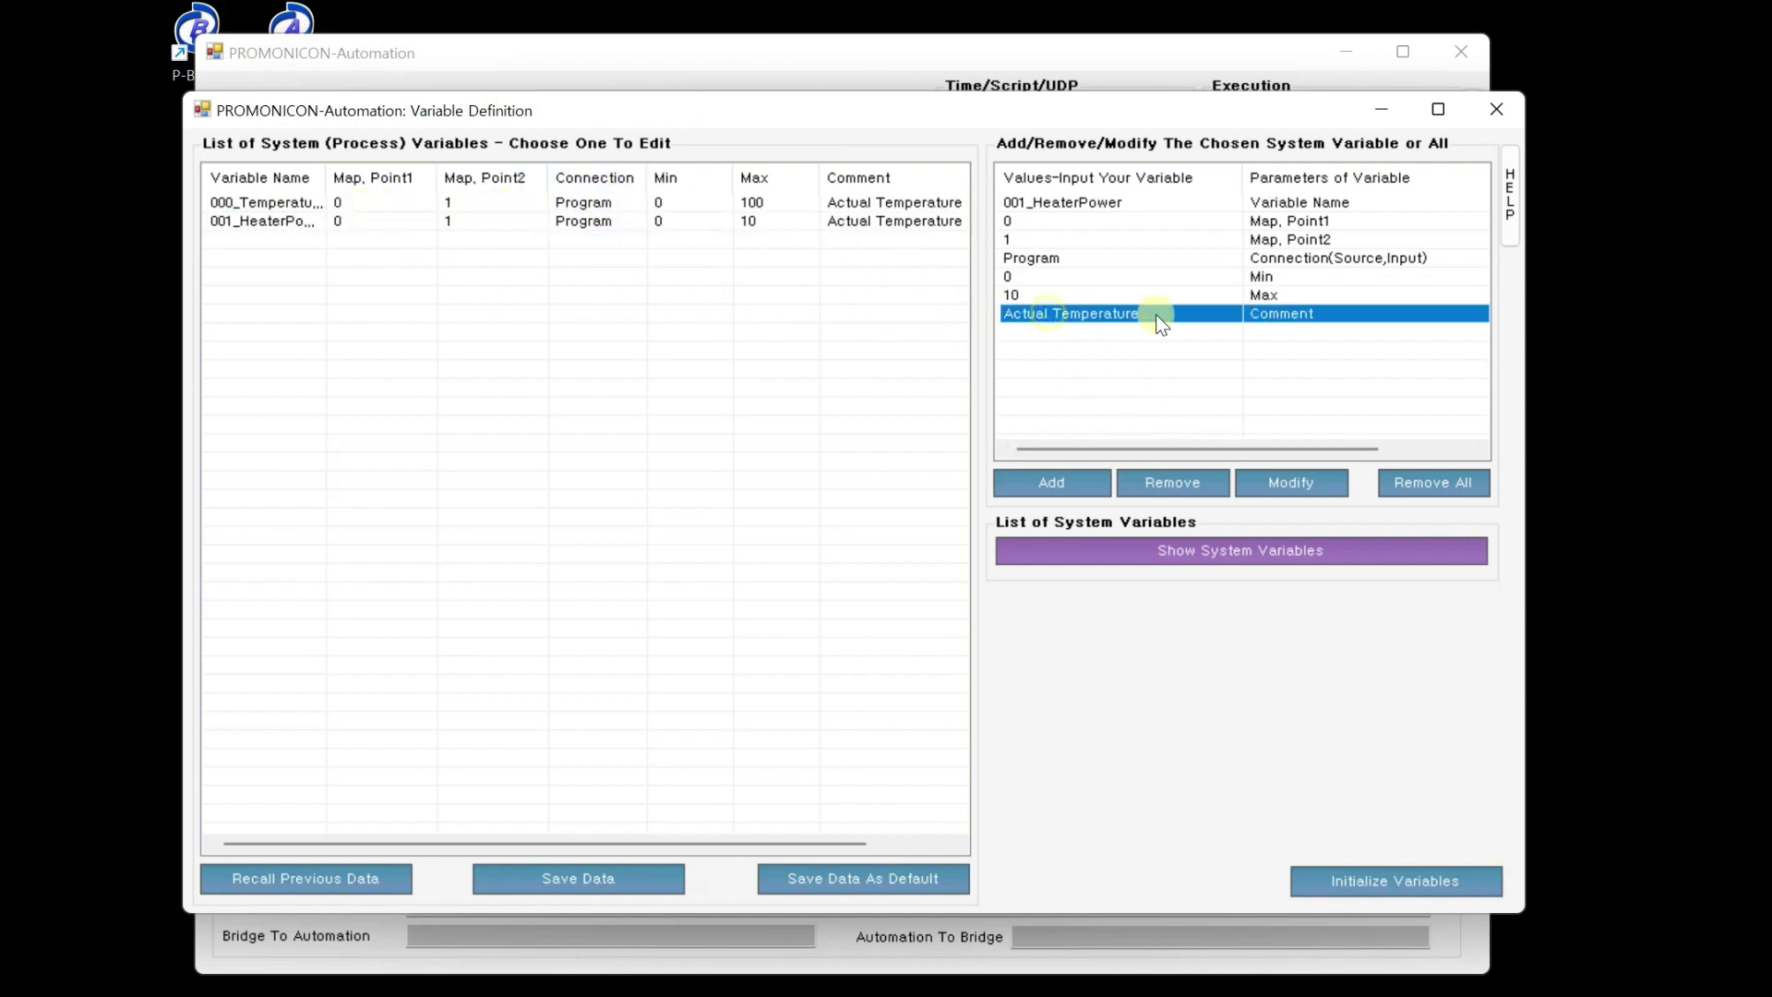
click(1182, 314)
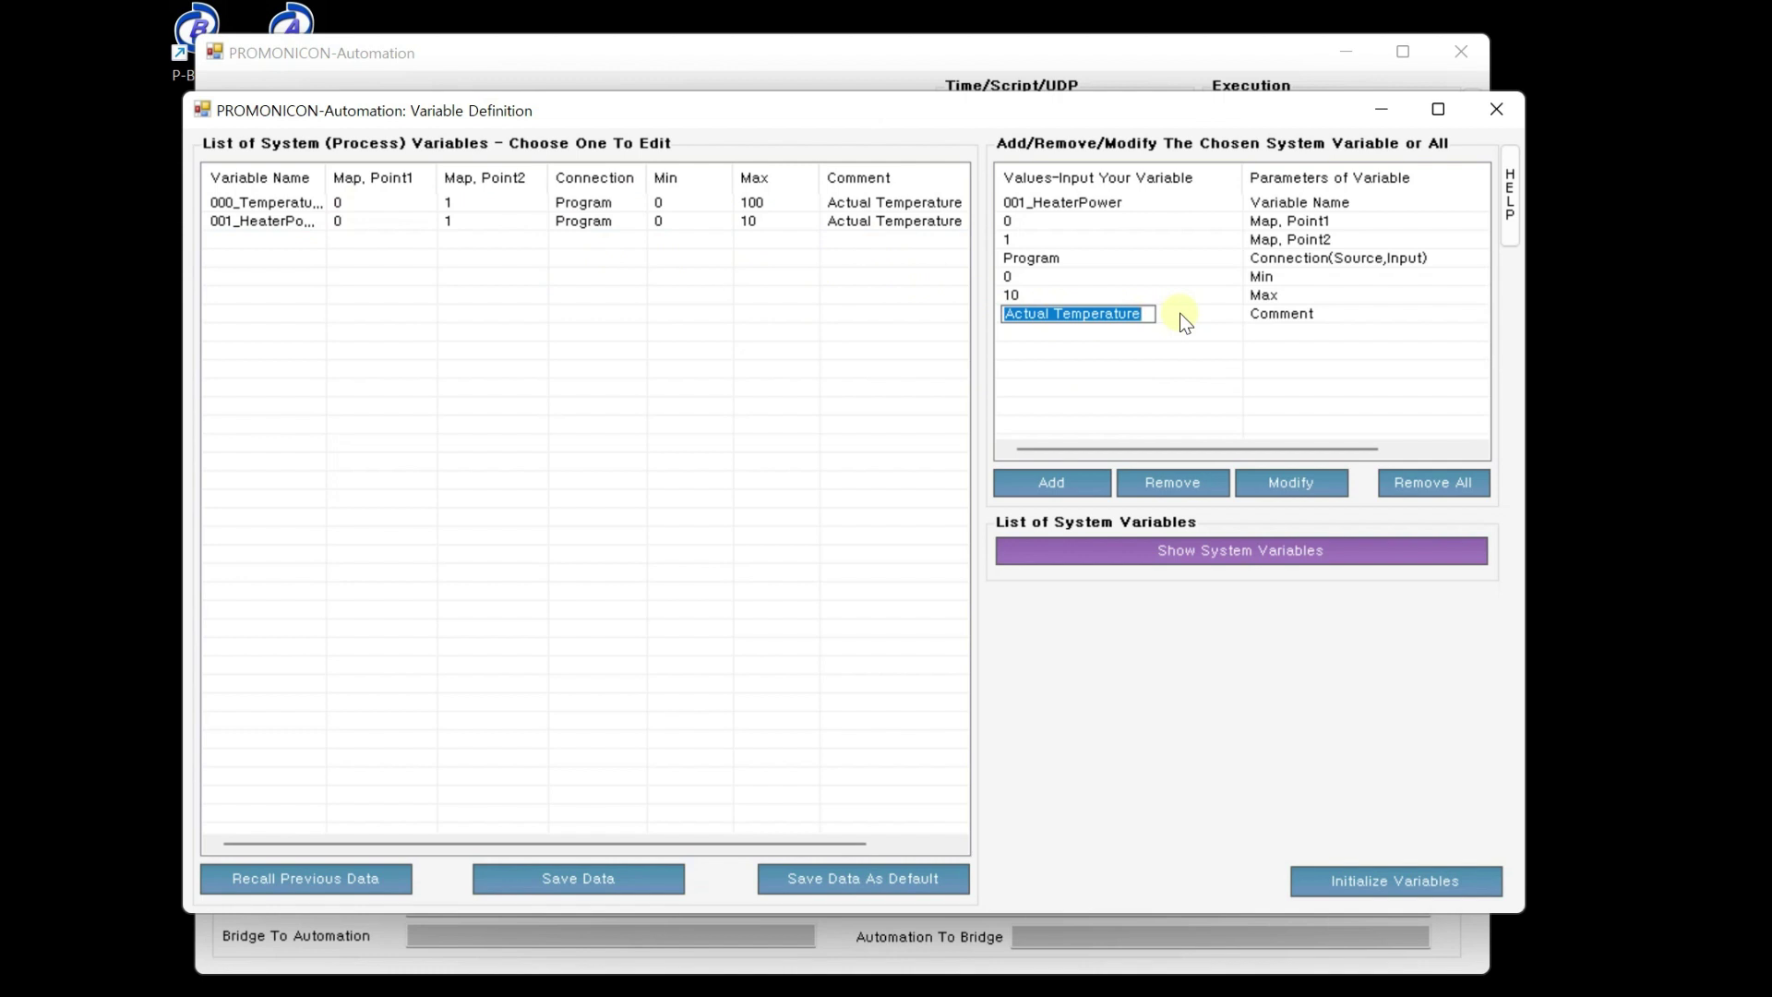
text(He)
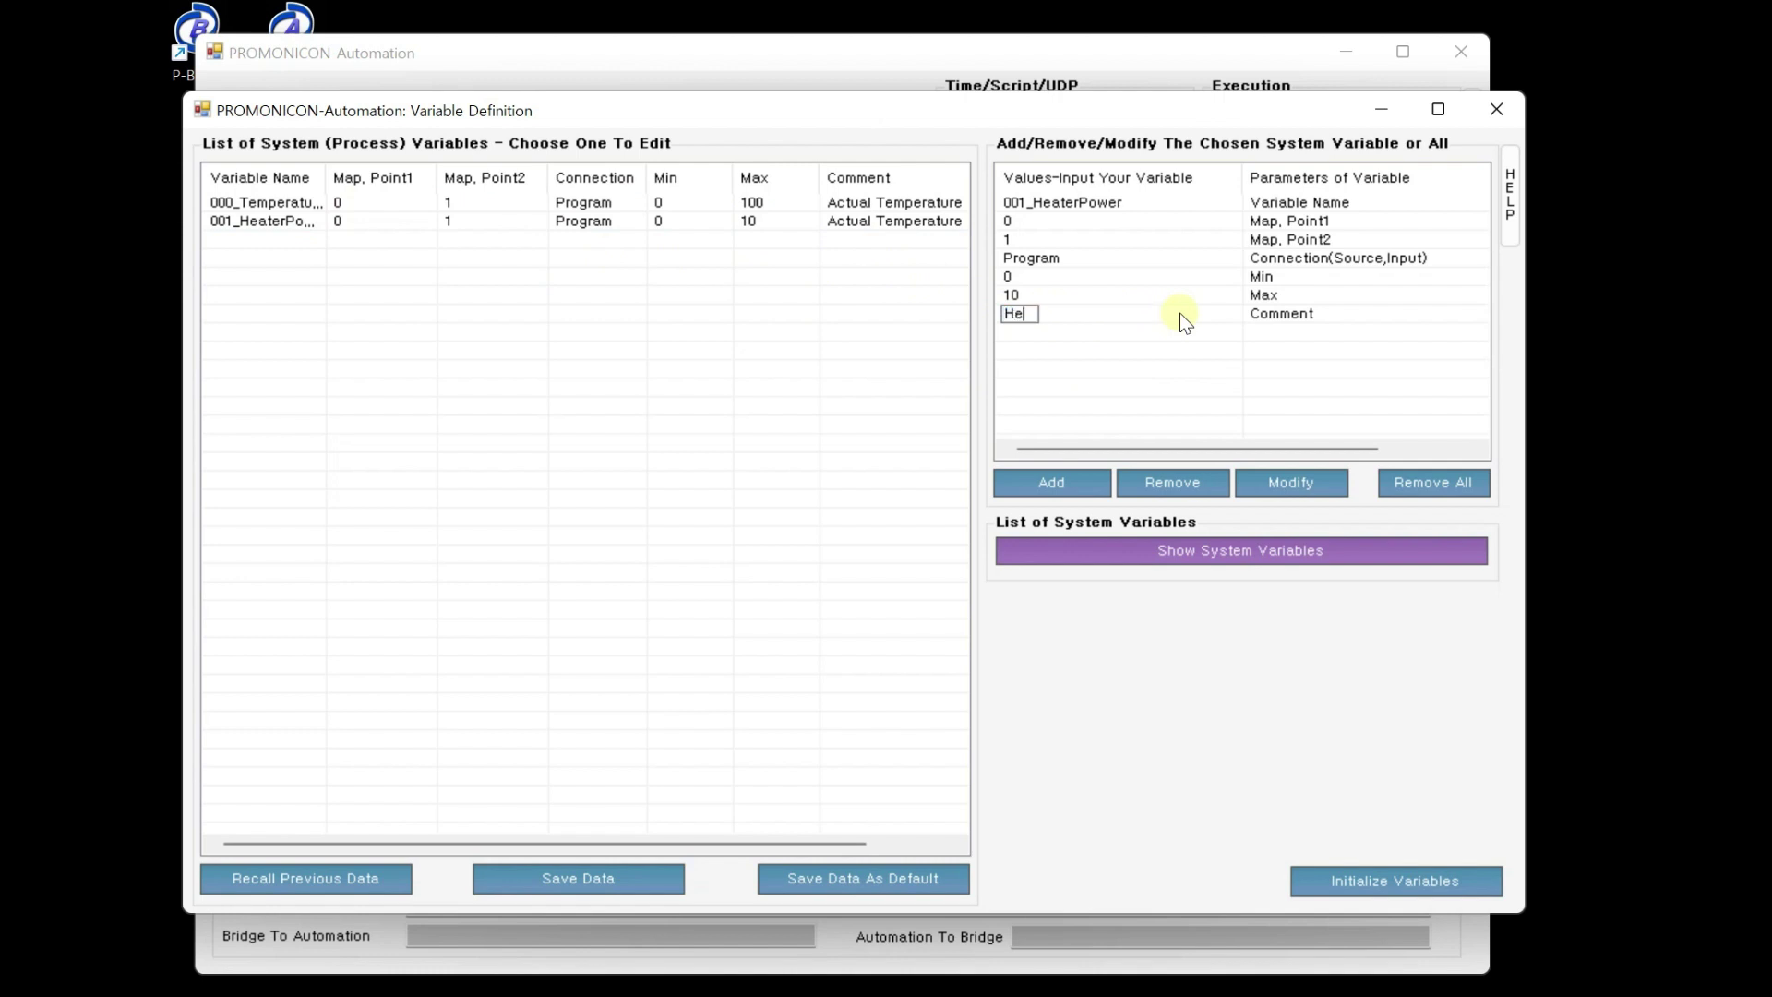
text(ater Power)
key(Return)
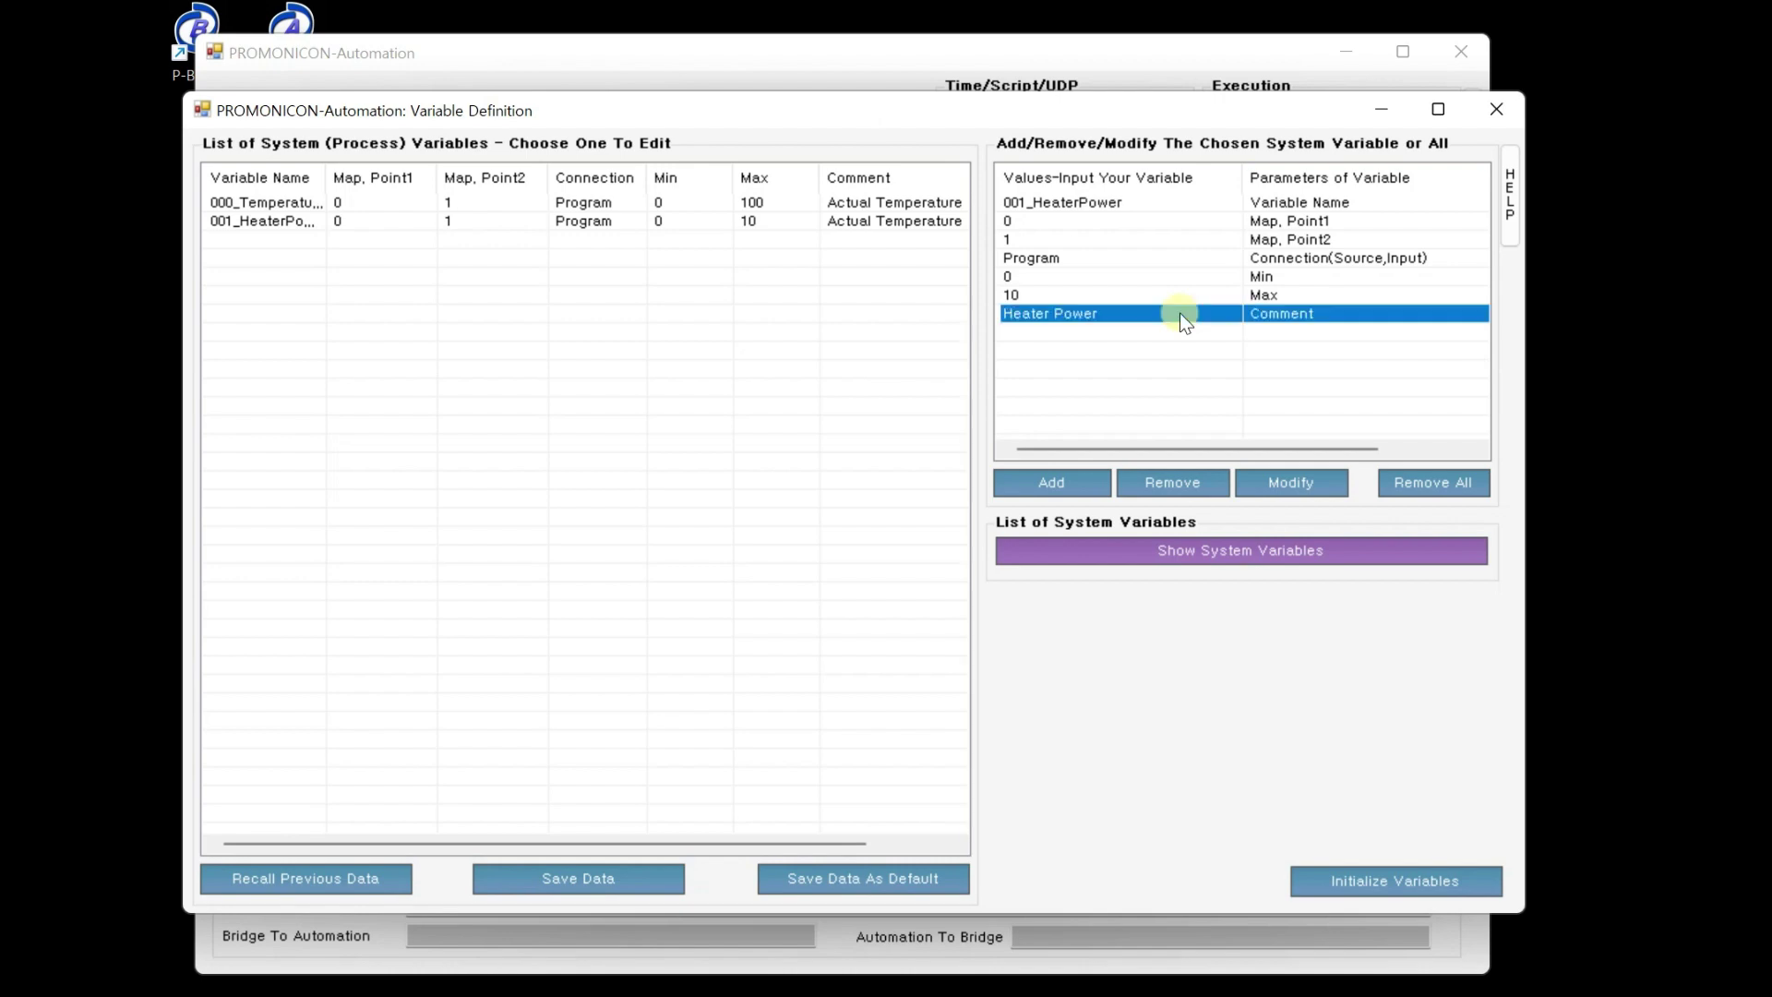
click(1268, 485)
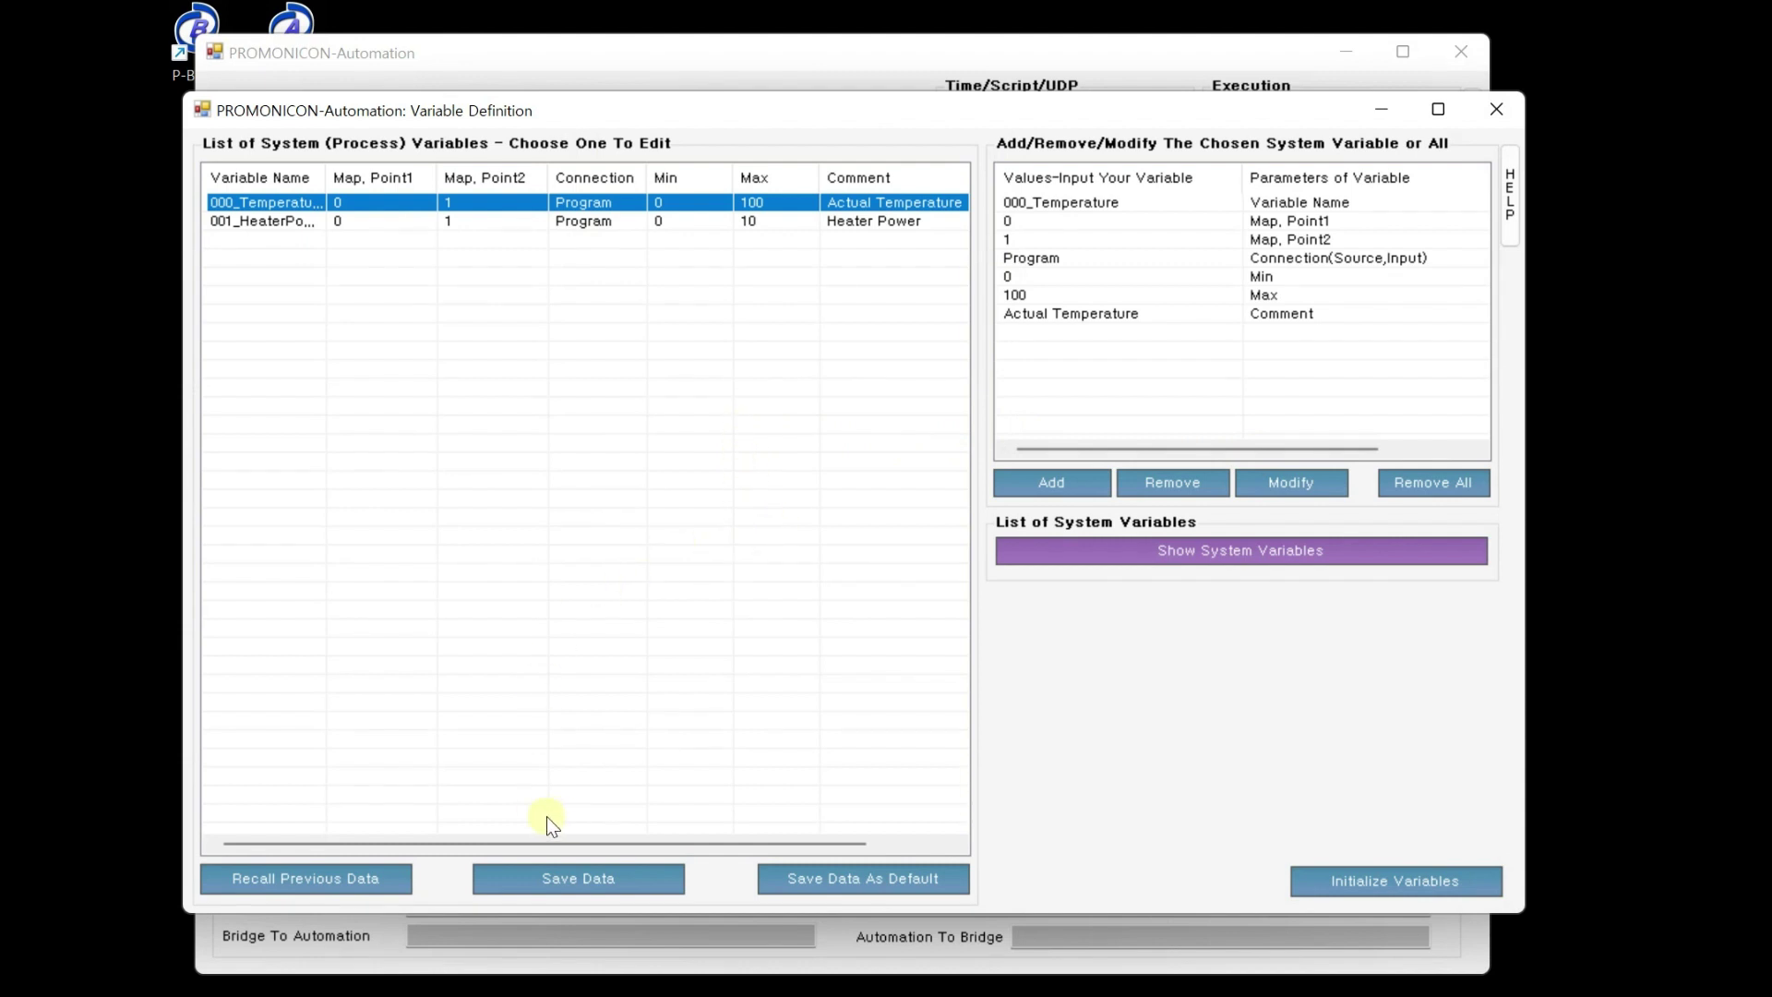
Step: Save the variable list as the default data and also as a separate file named VARIABLE_test.txt
click(878, 885)
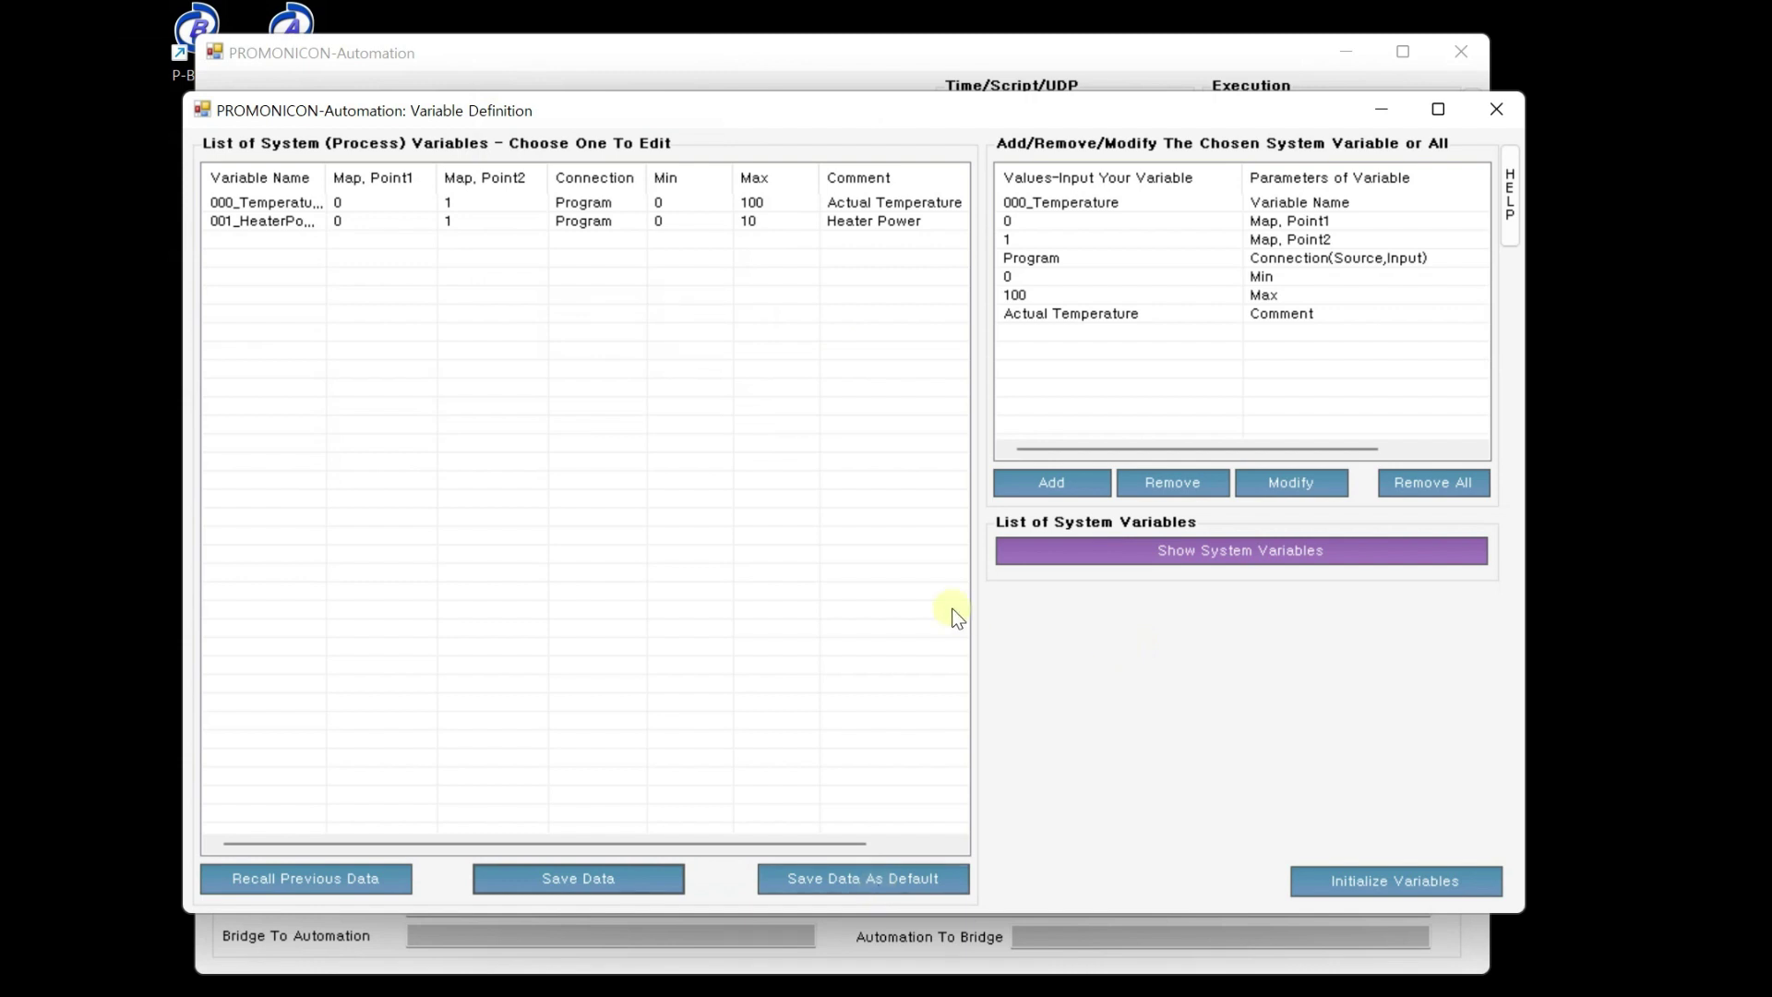
click(572, 878)
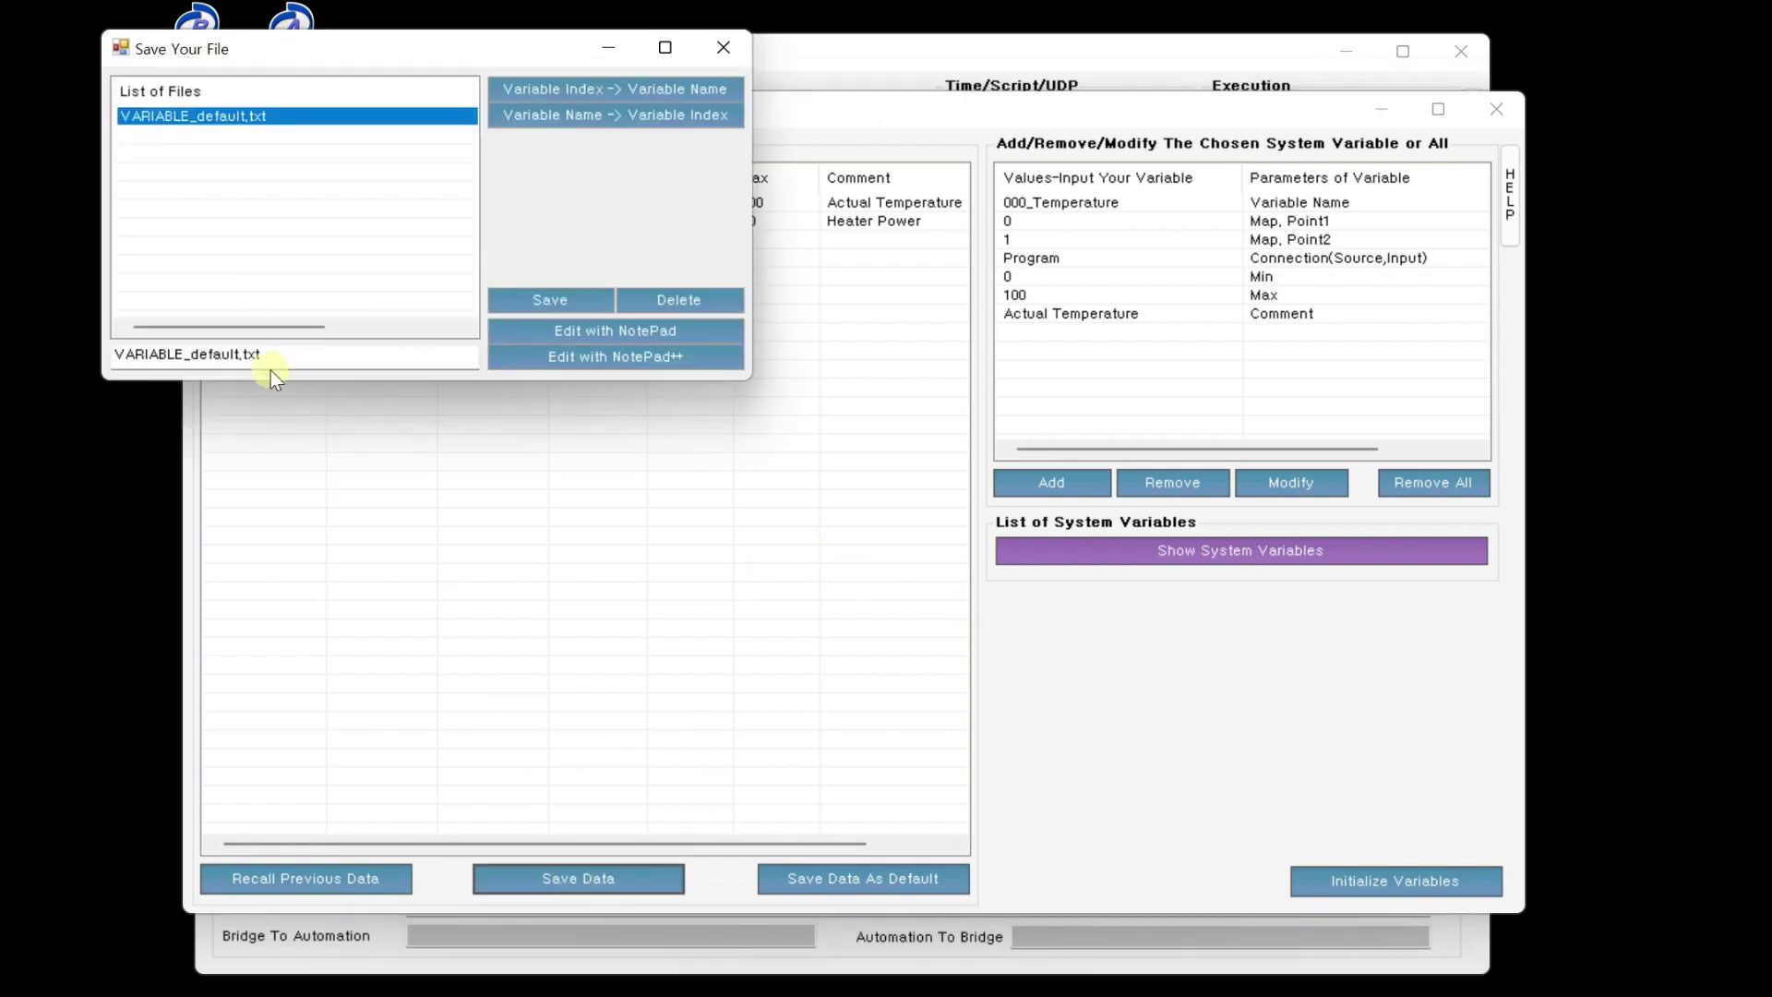
click(211, 357)
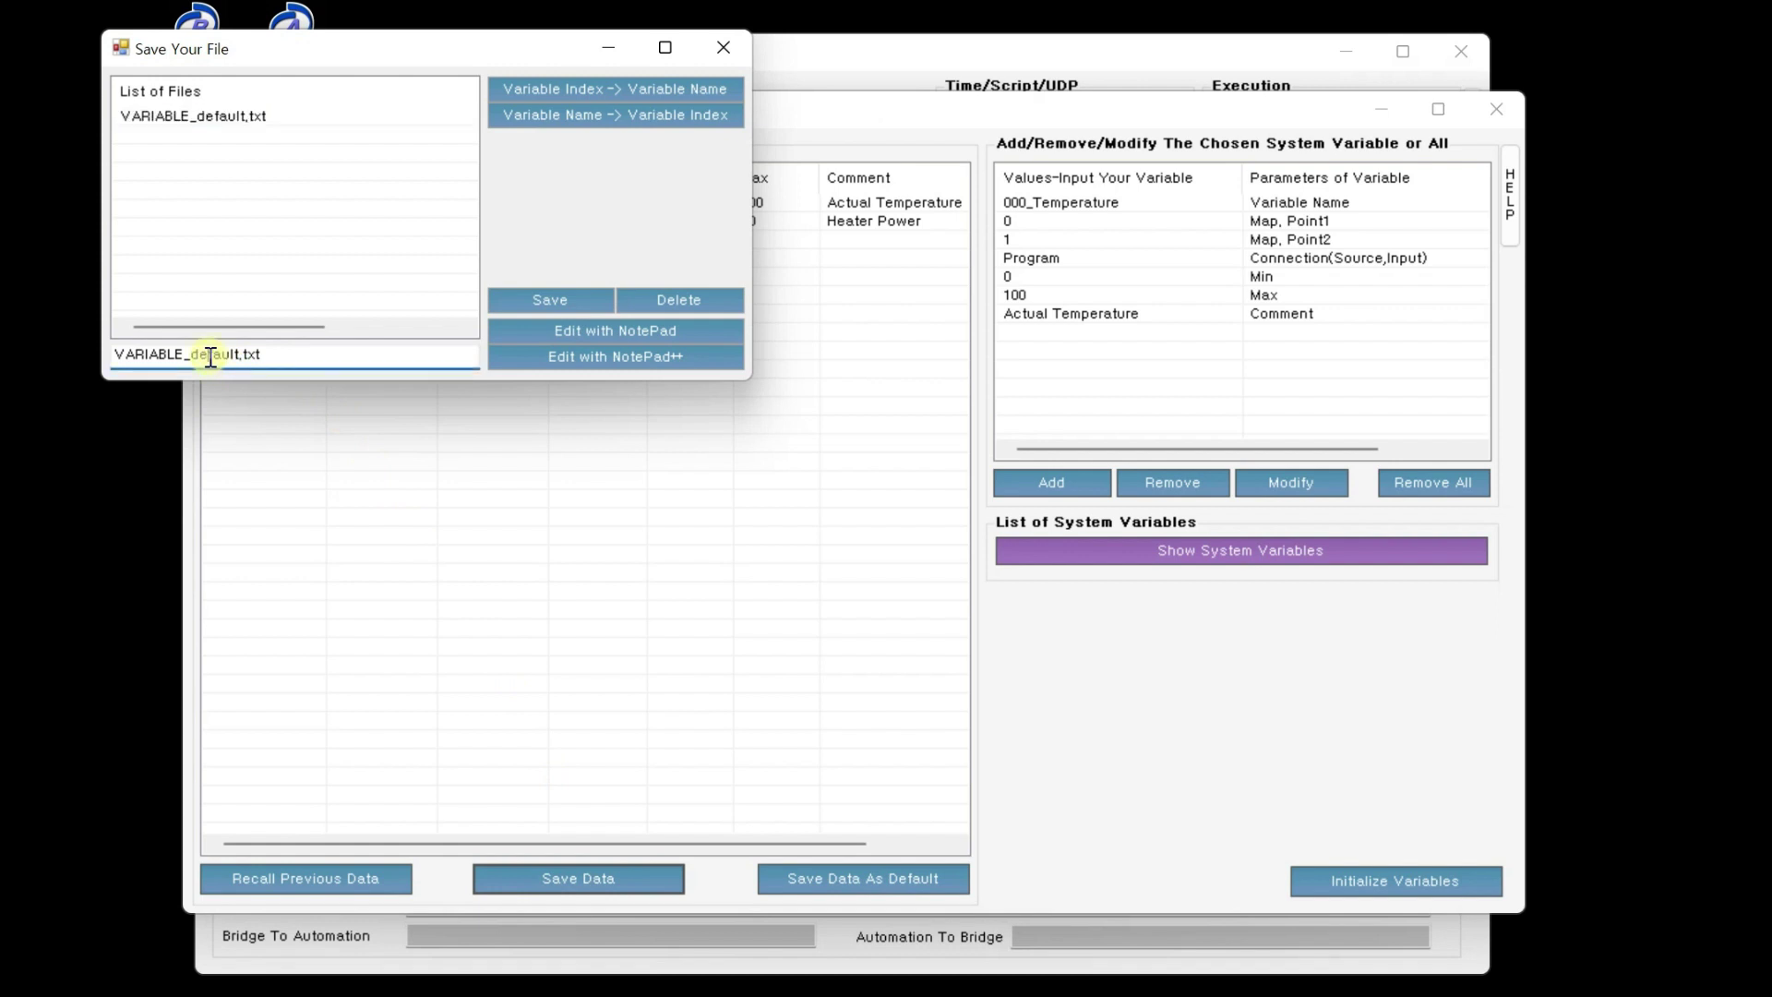
key(shift+Right)
key(shift+Right)
key(shift+Right)
key(shift+Right)
key(shift+Right)
key(shift+Right)
key(shift+Right)
text(test)
click(533, 304)
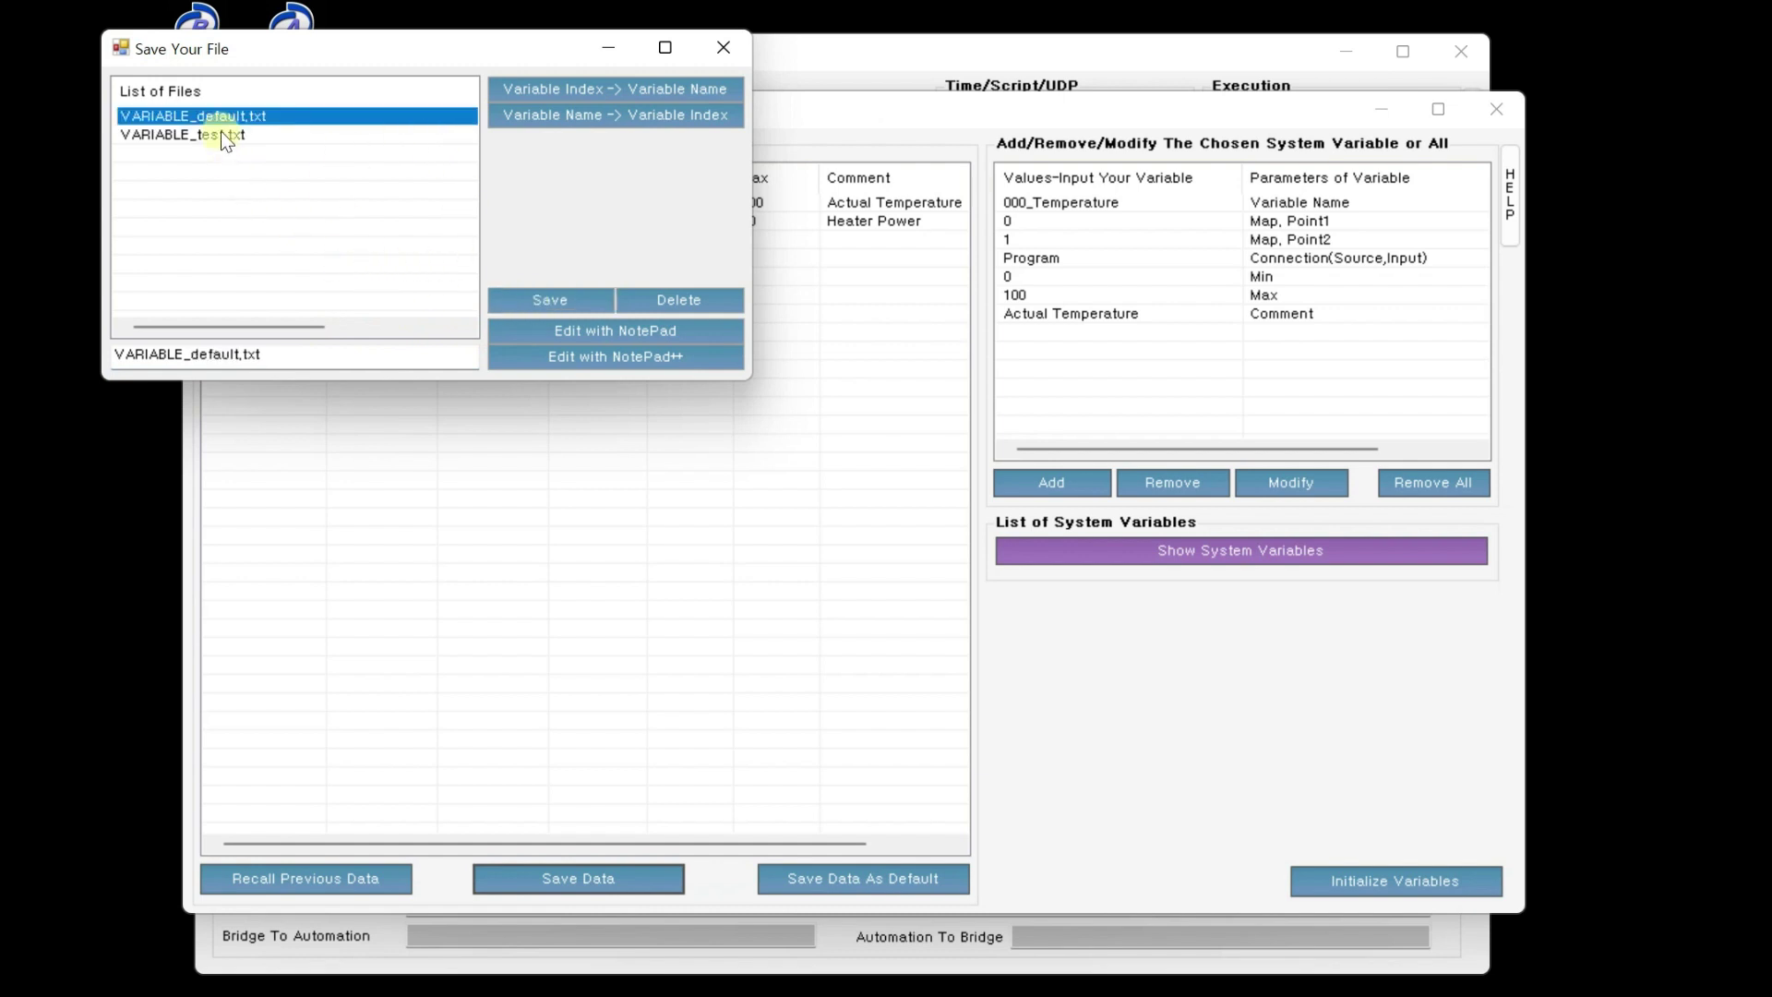
click(728, 48)
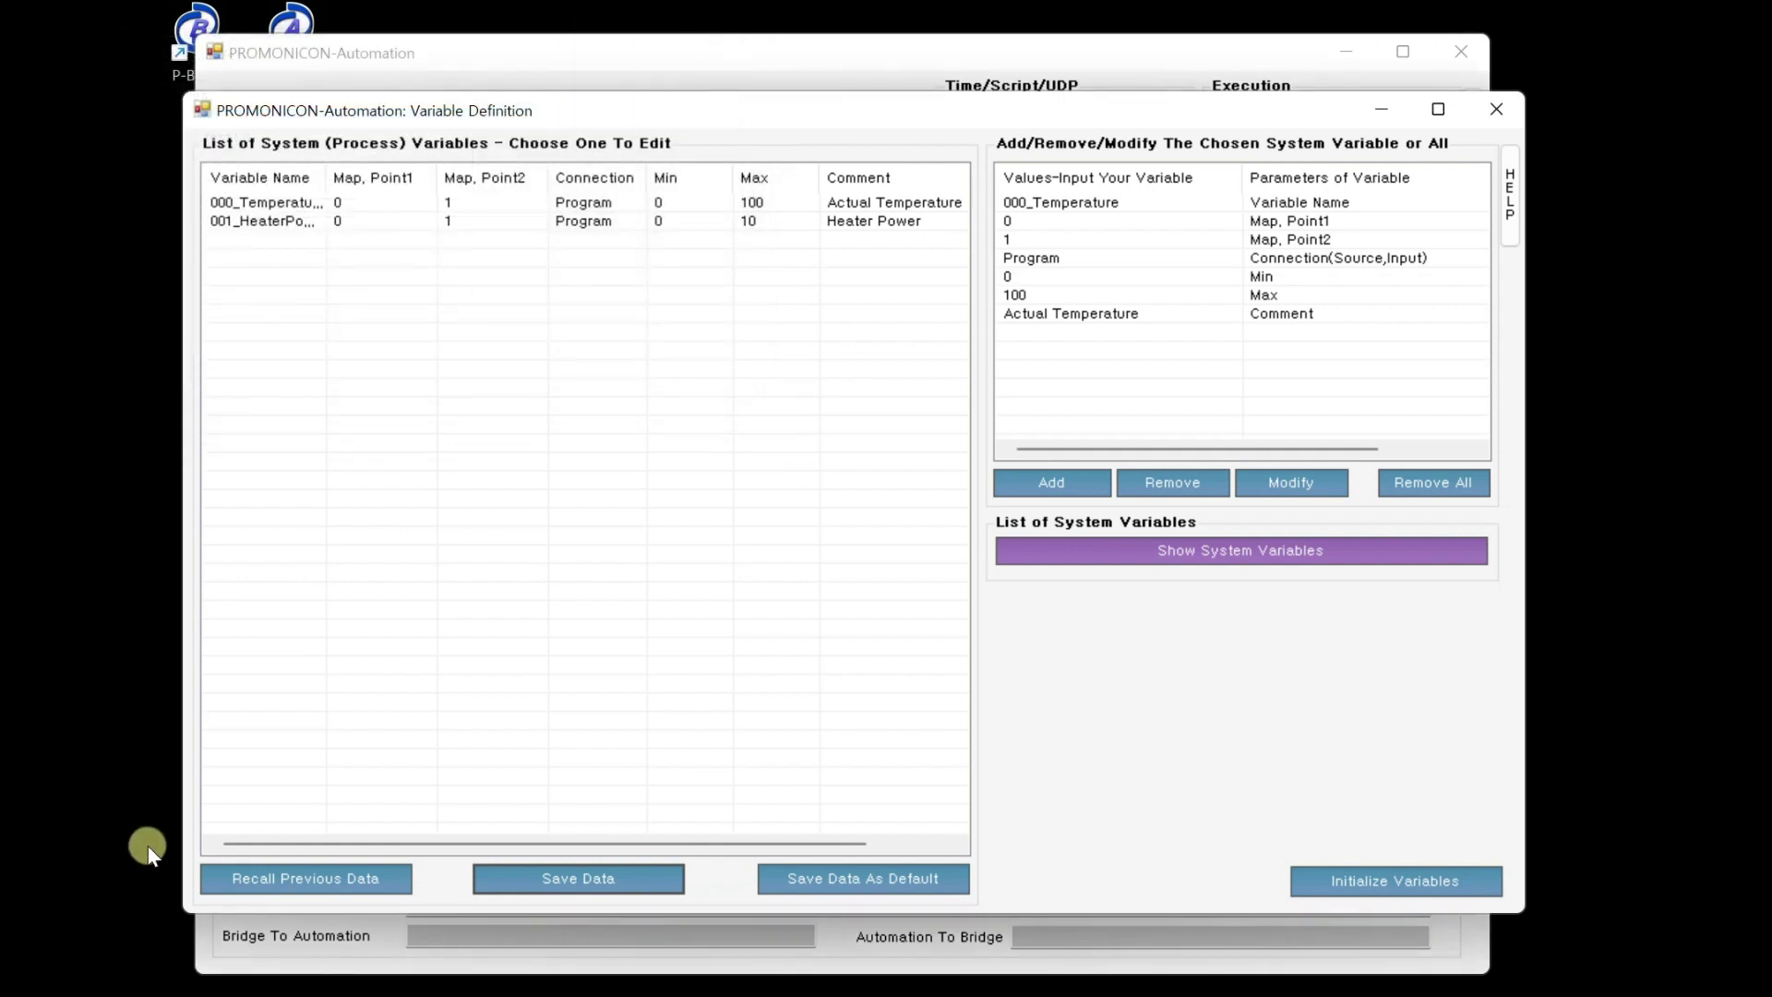
Step: Recall the saved variable definitions from VARIABLE_test.txt
click(260, 879)
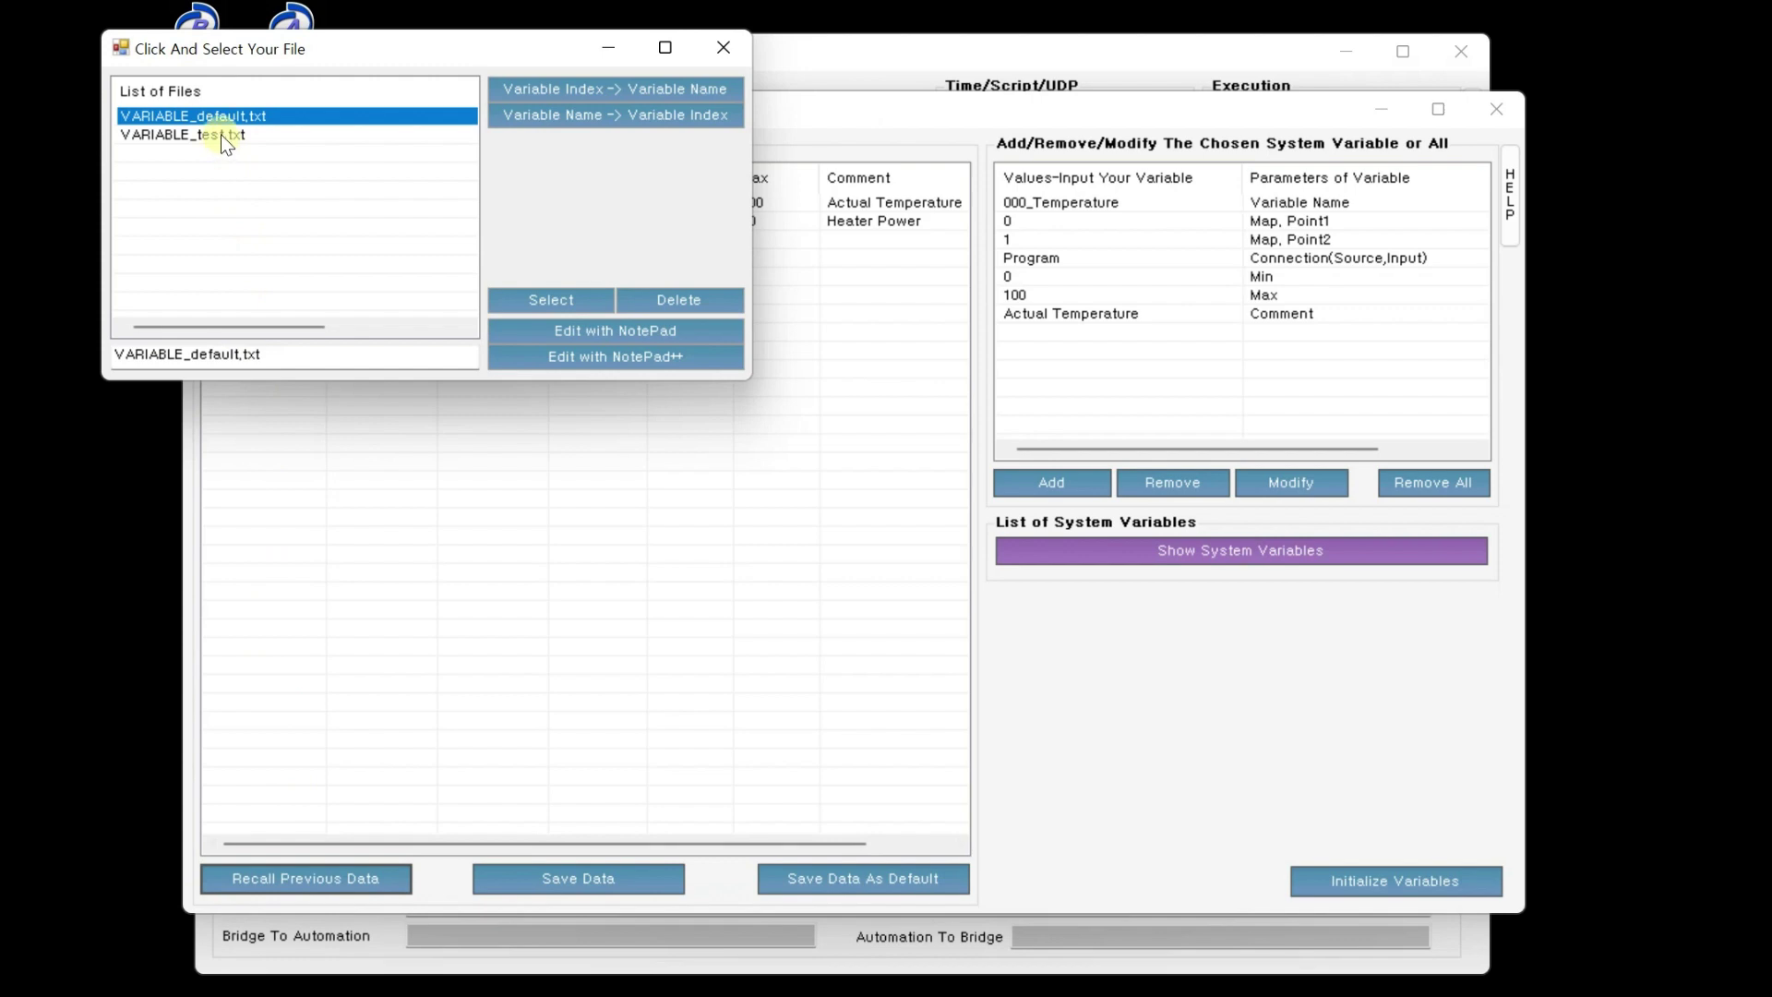
click(220, 135)
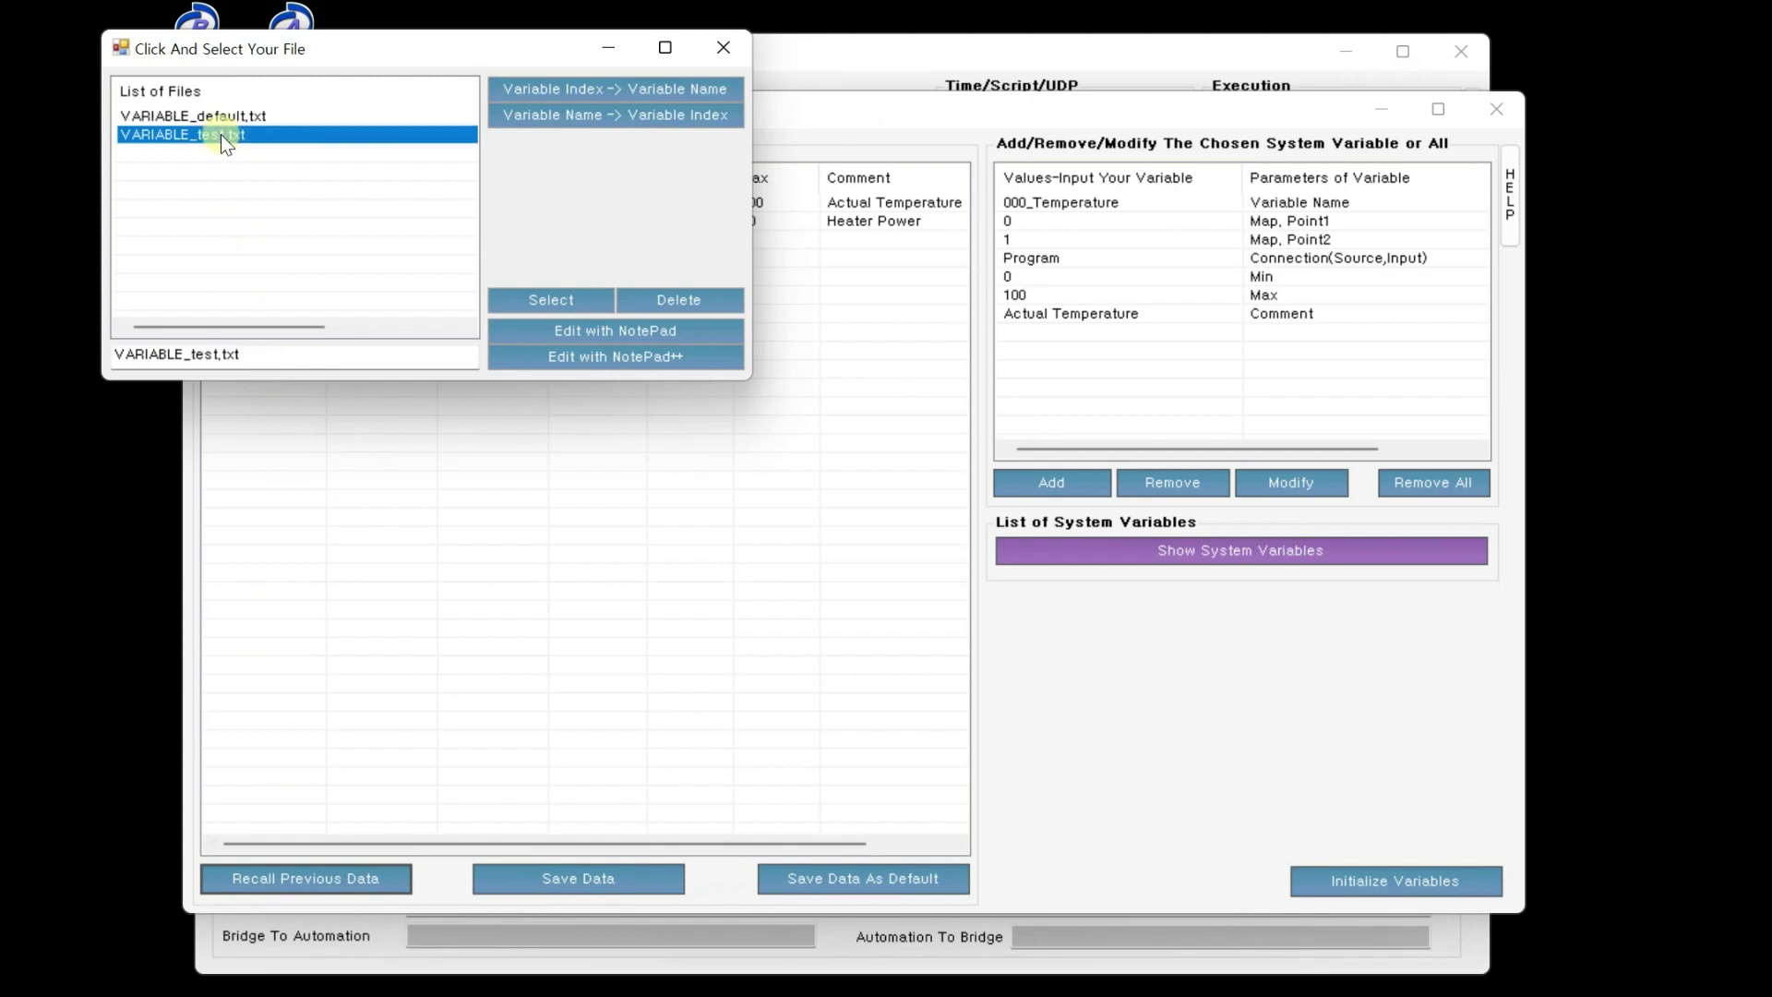
click(574, 297)
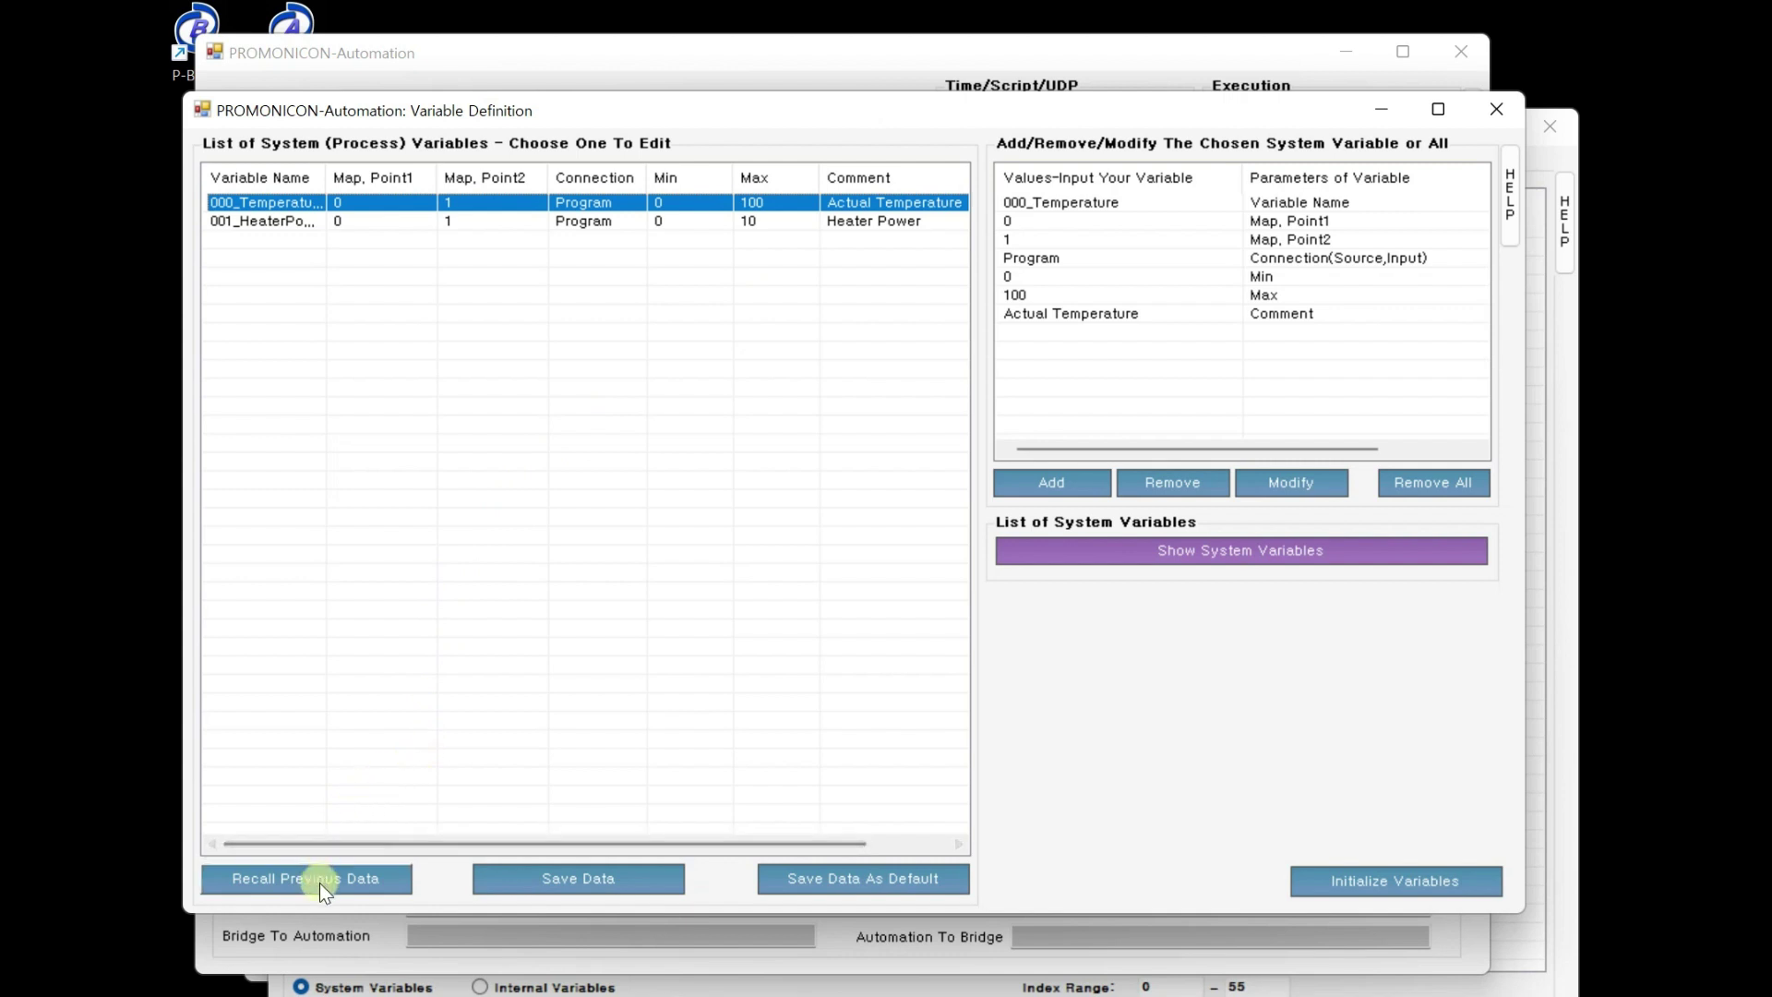
Step: Examine the contents of VARIABLE_test.txt in Notepad, then close it, the file selection and the Variable Definition window
click(374, 882)
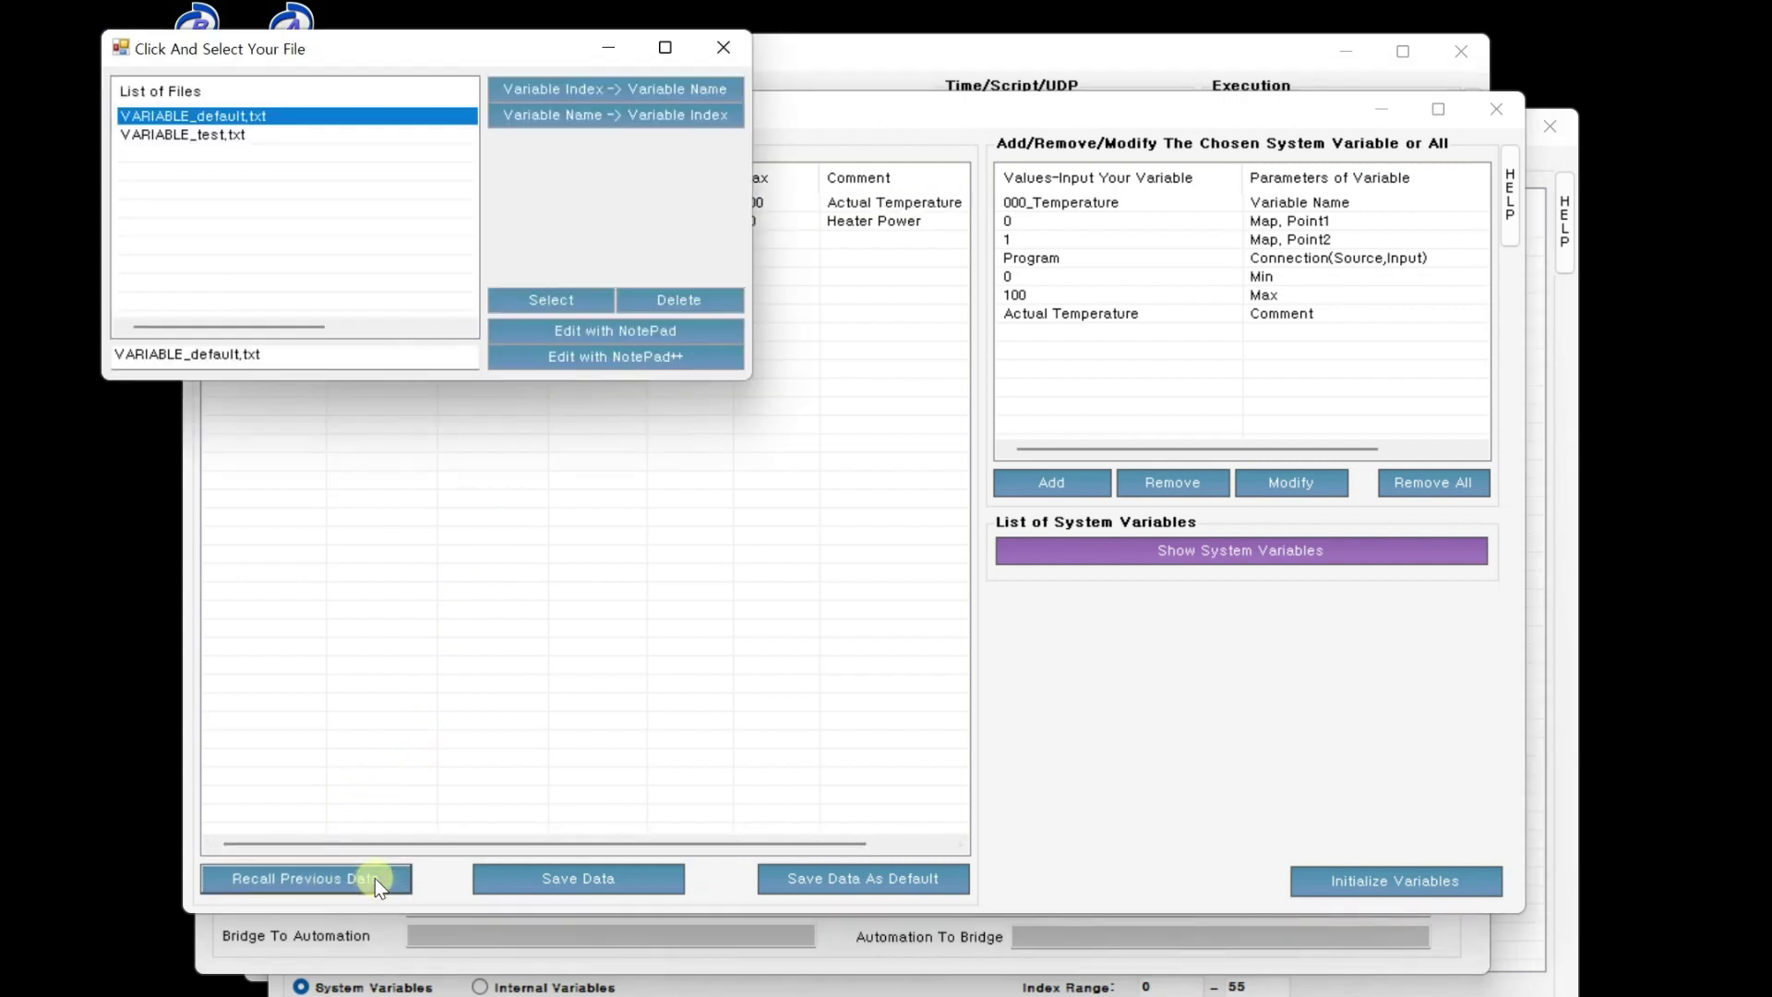
click(374, 135)
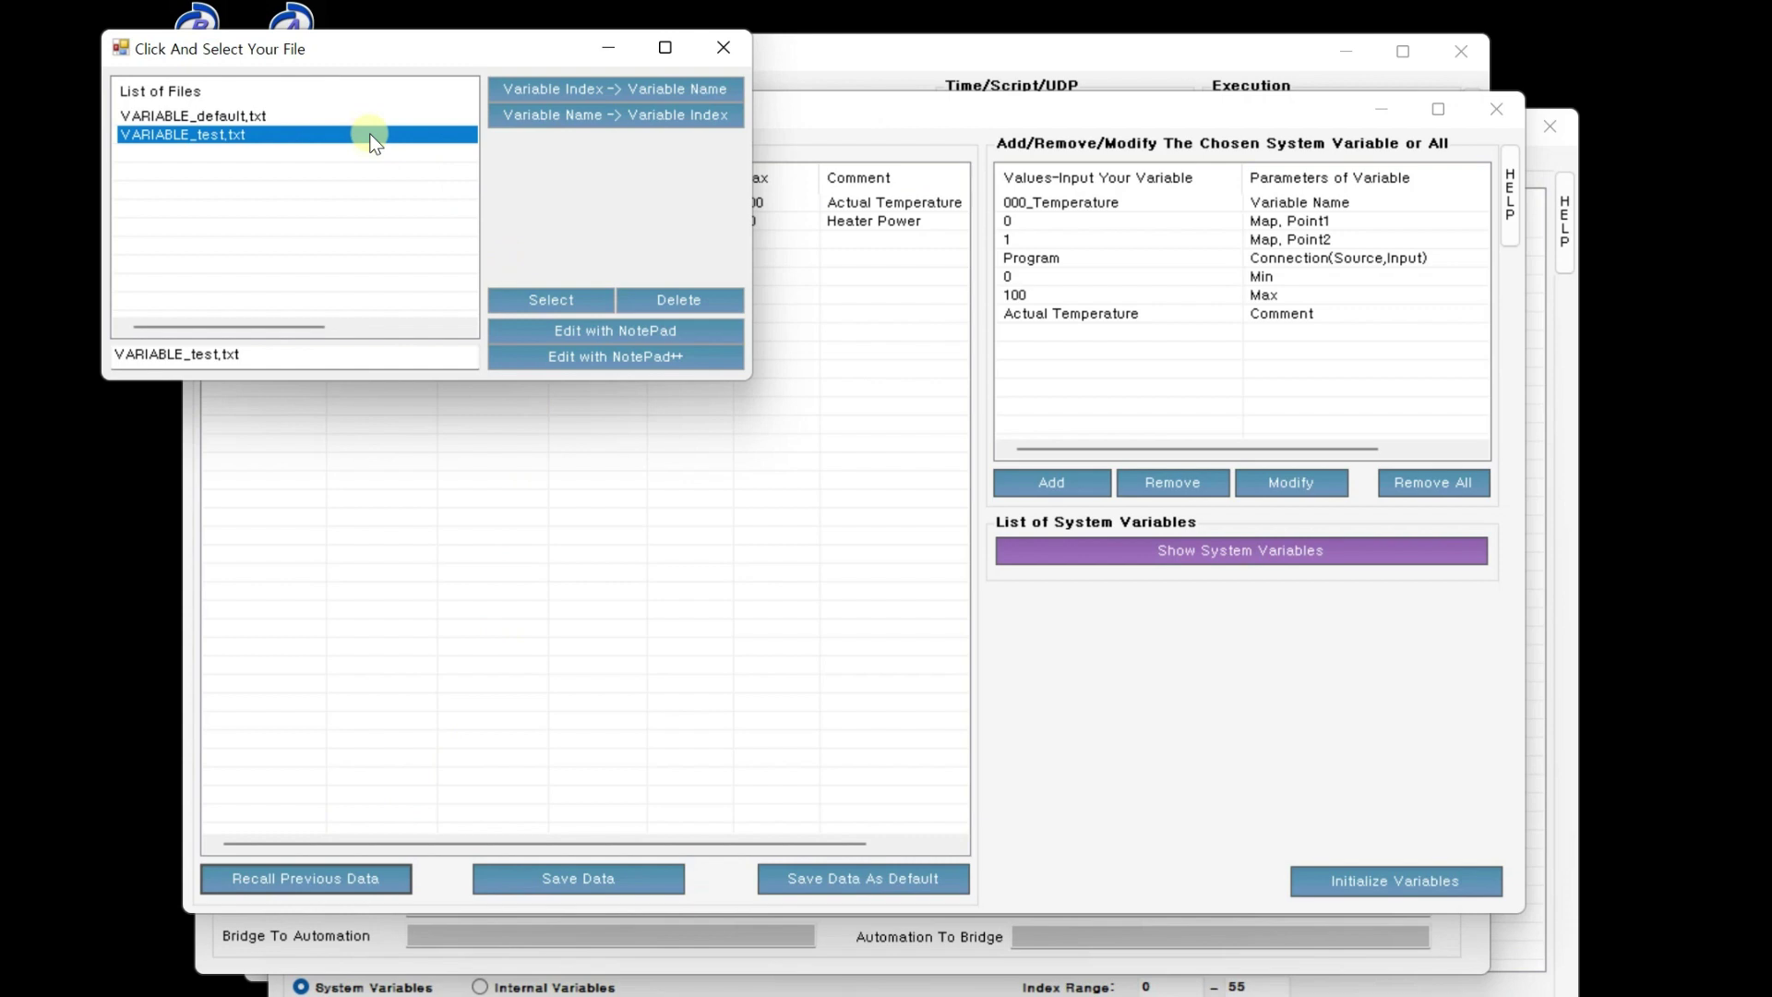
click(672, 334)
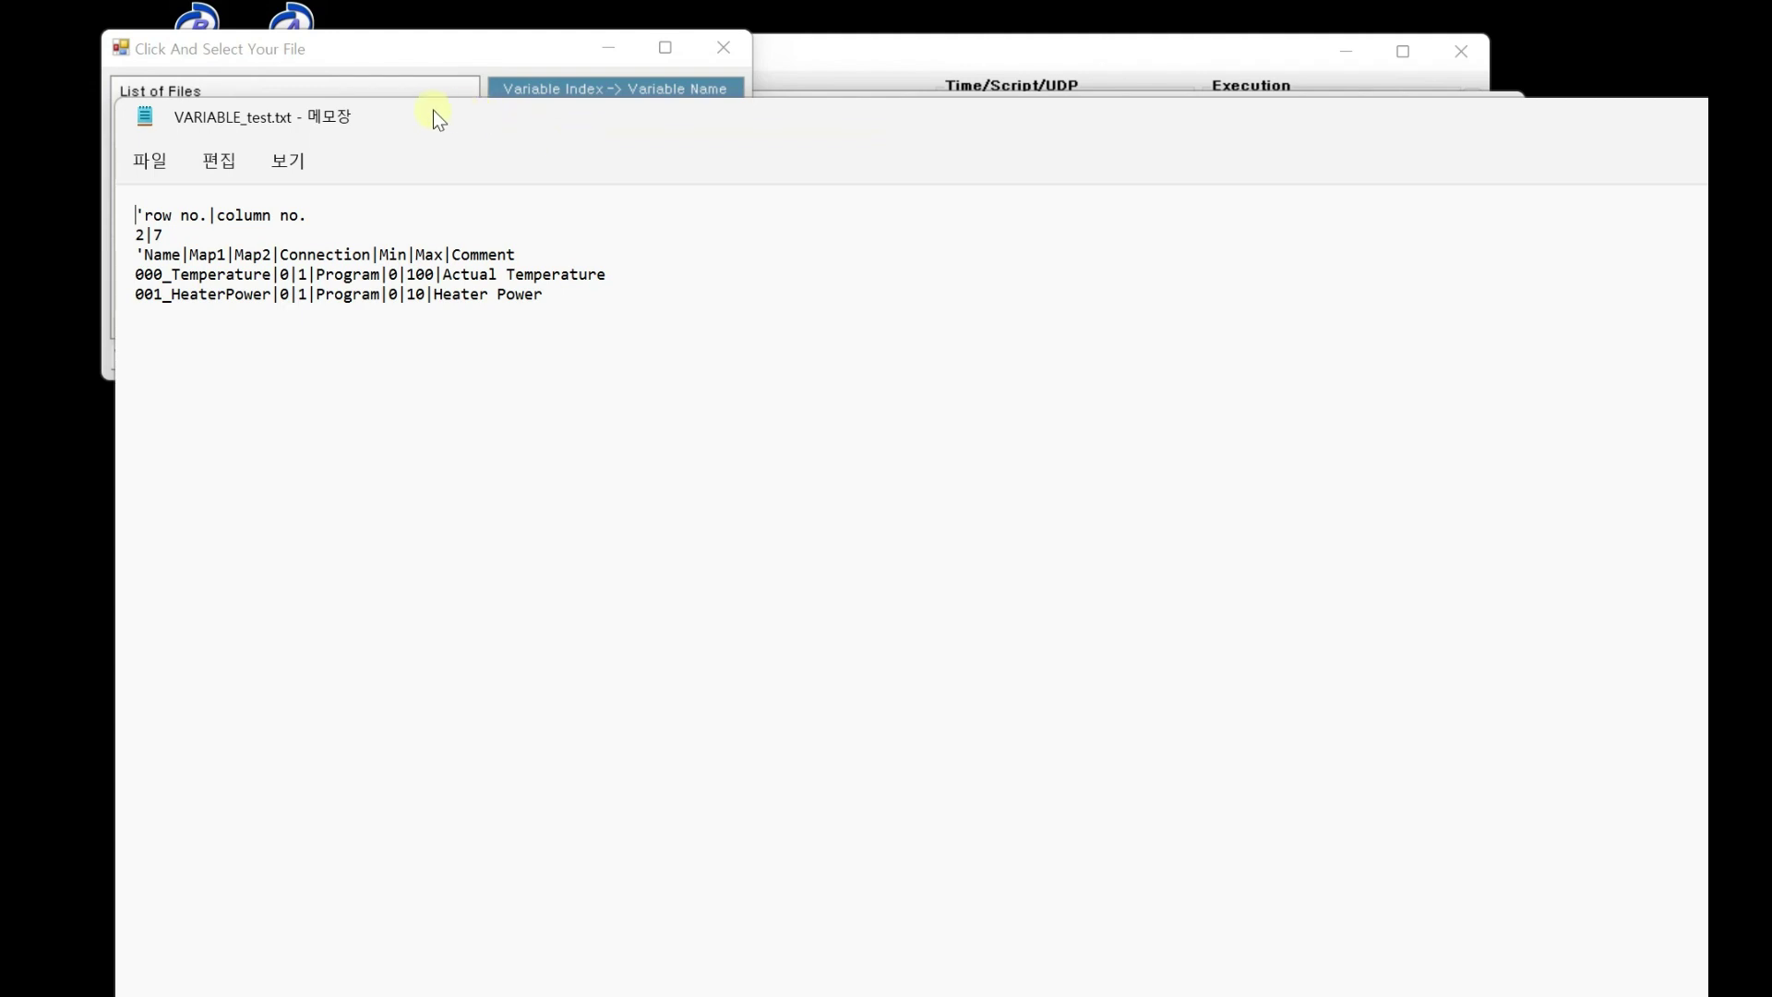
double_click(145, 120)
click(722, 50)
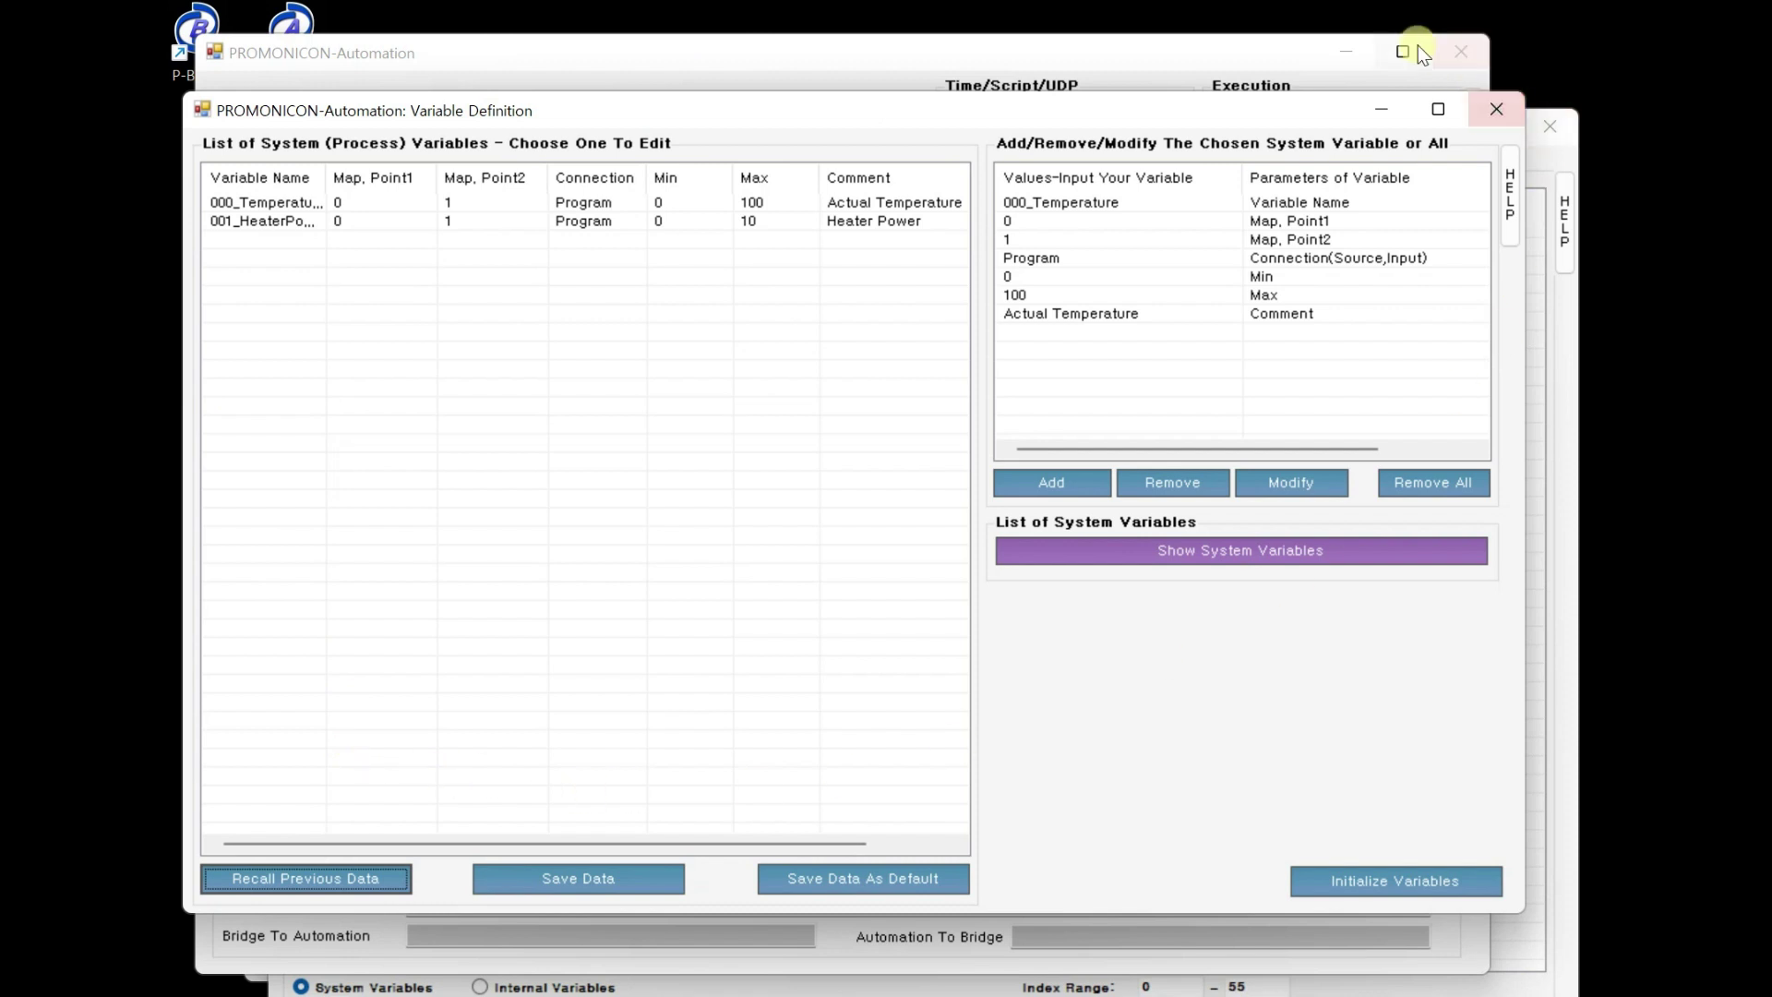
click(1486, 107)
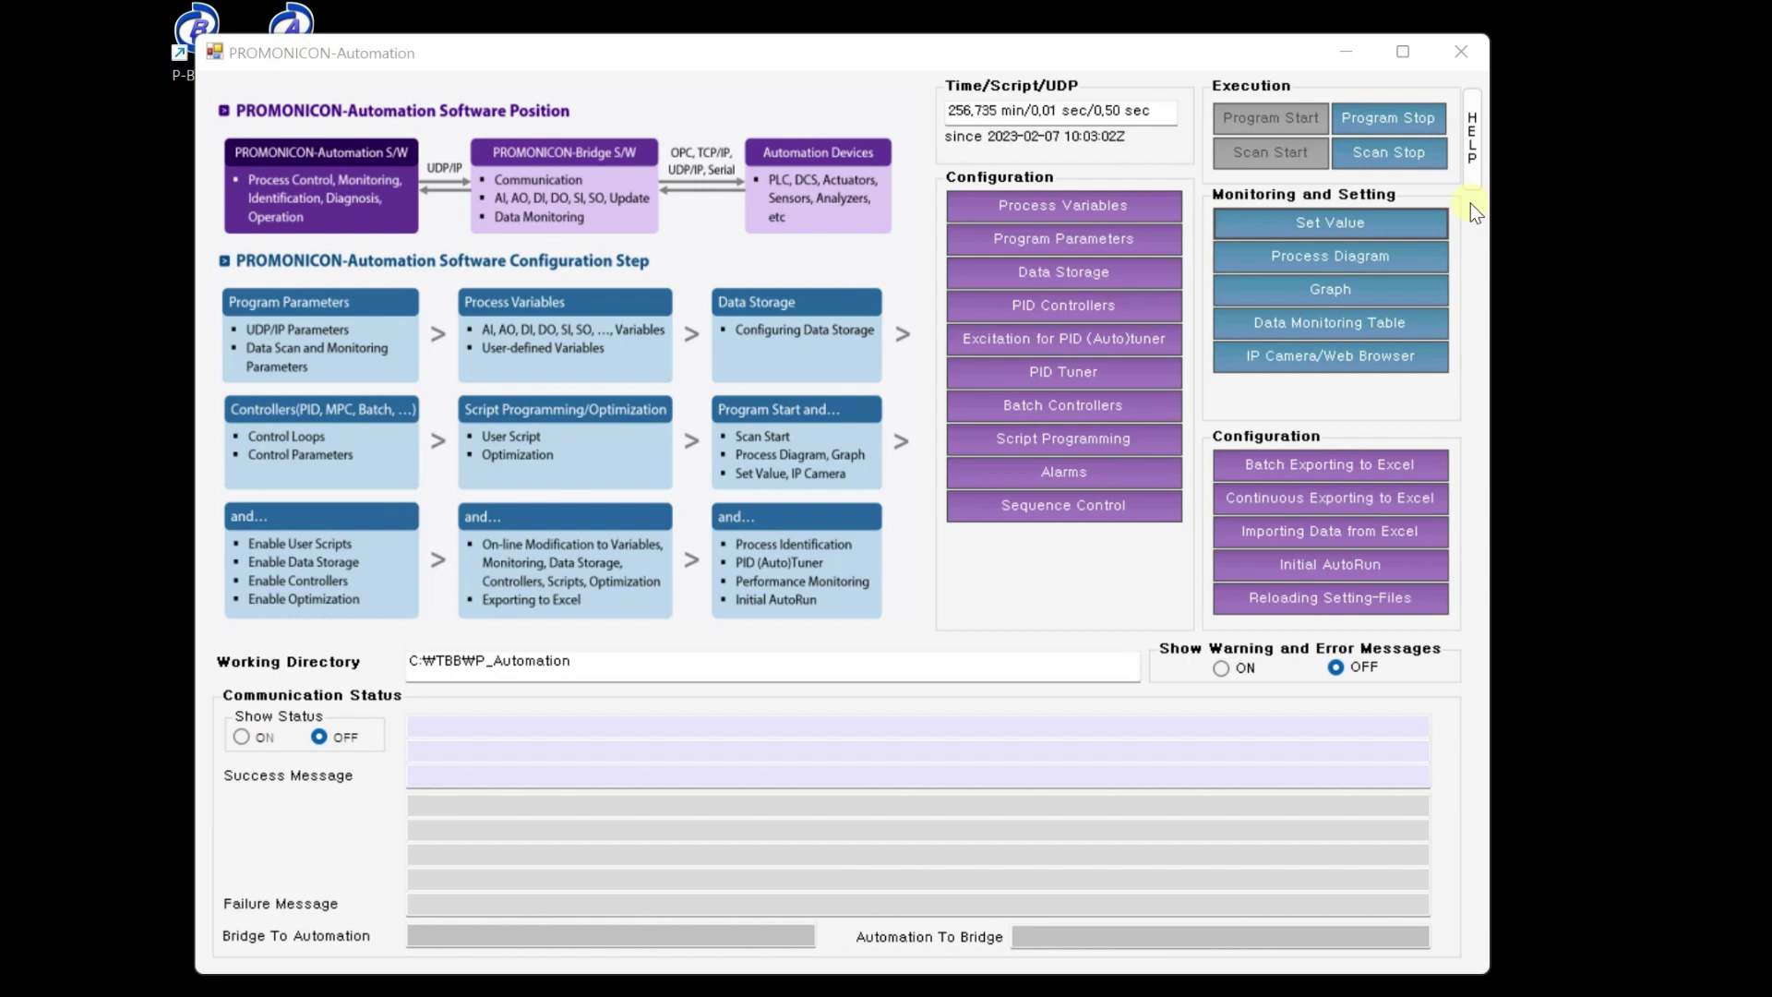
Step: Set the present value of the system variable 001_HeaterPower to 5 and close the Set Value window
click(1372, 222)
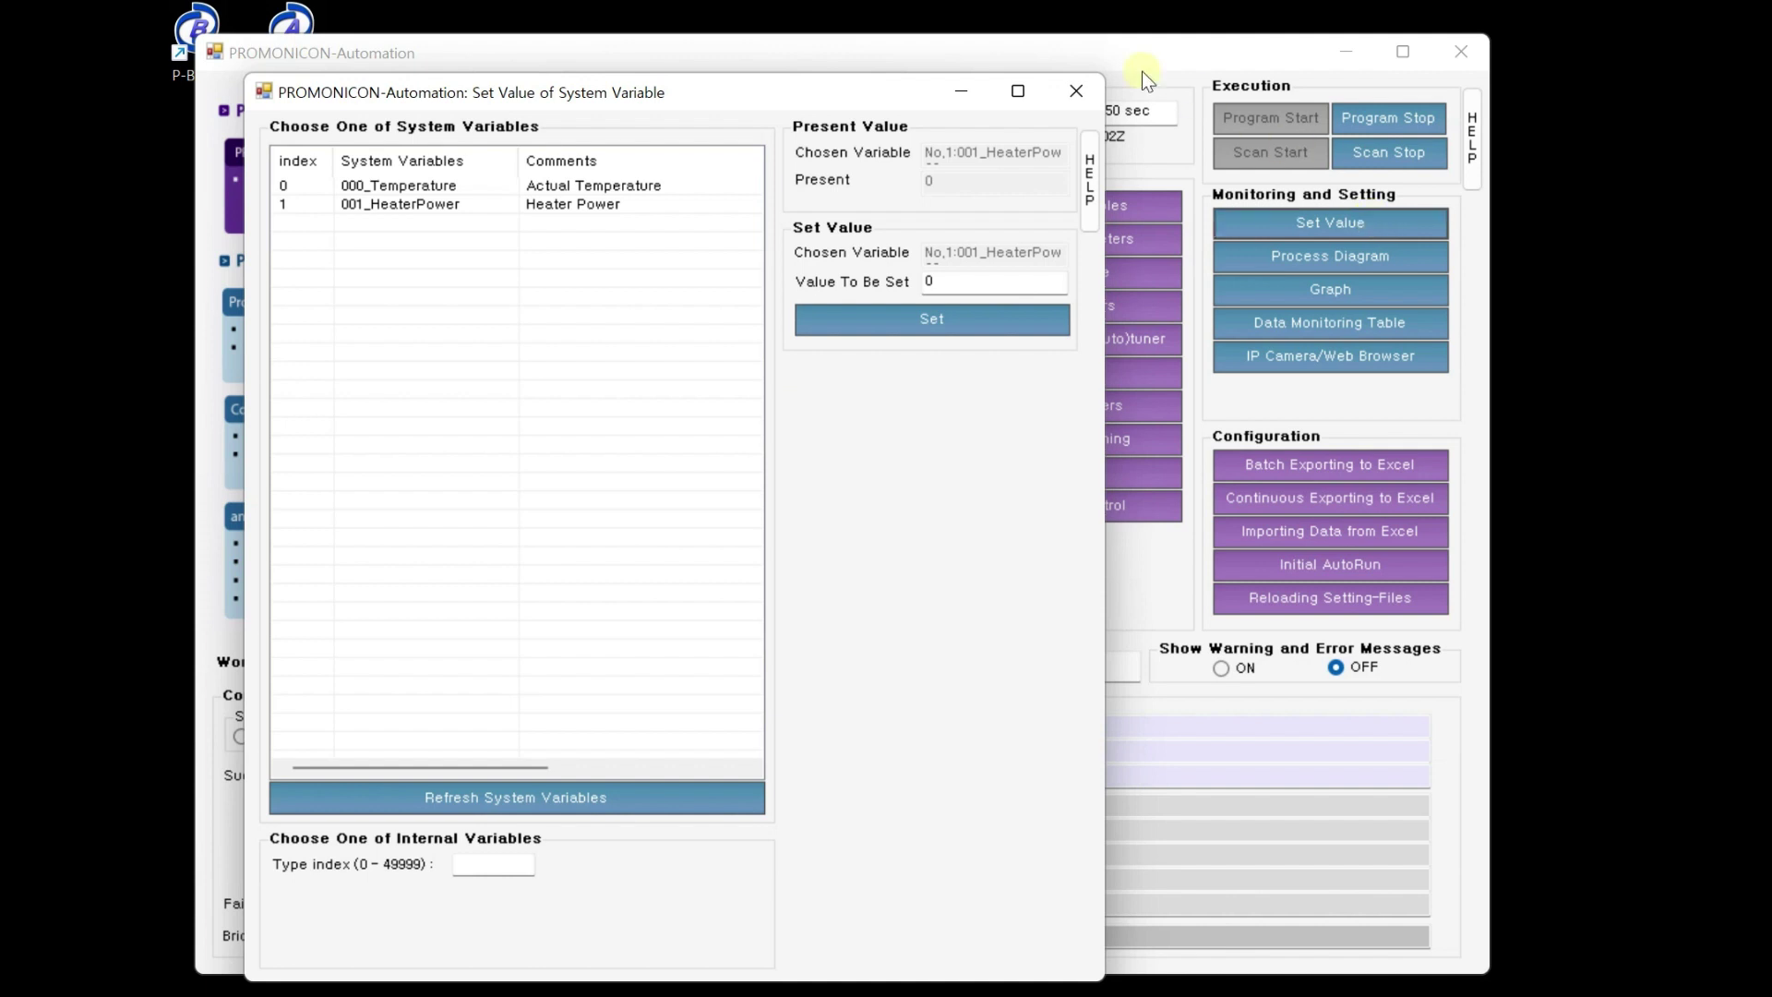
click(490, 185)
click(495, 203)
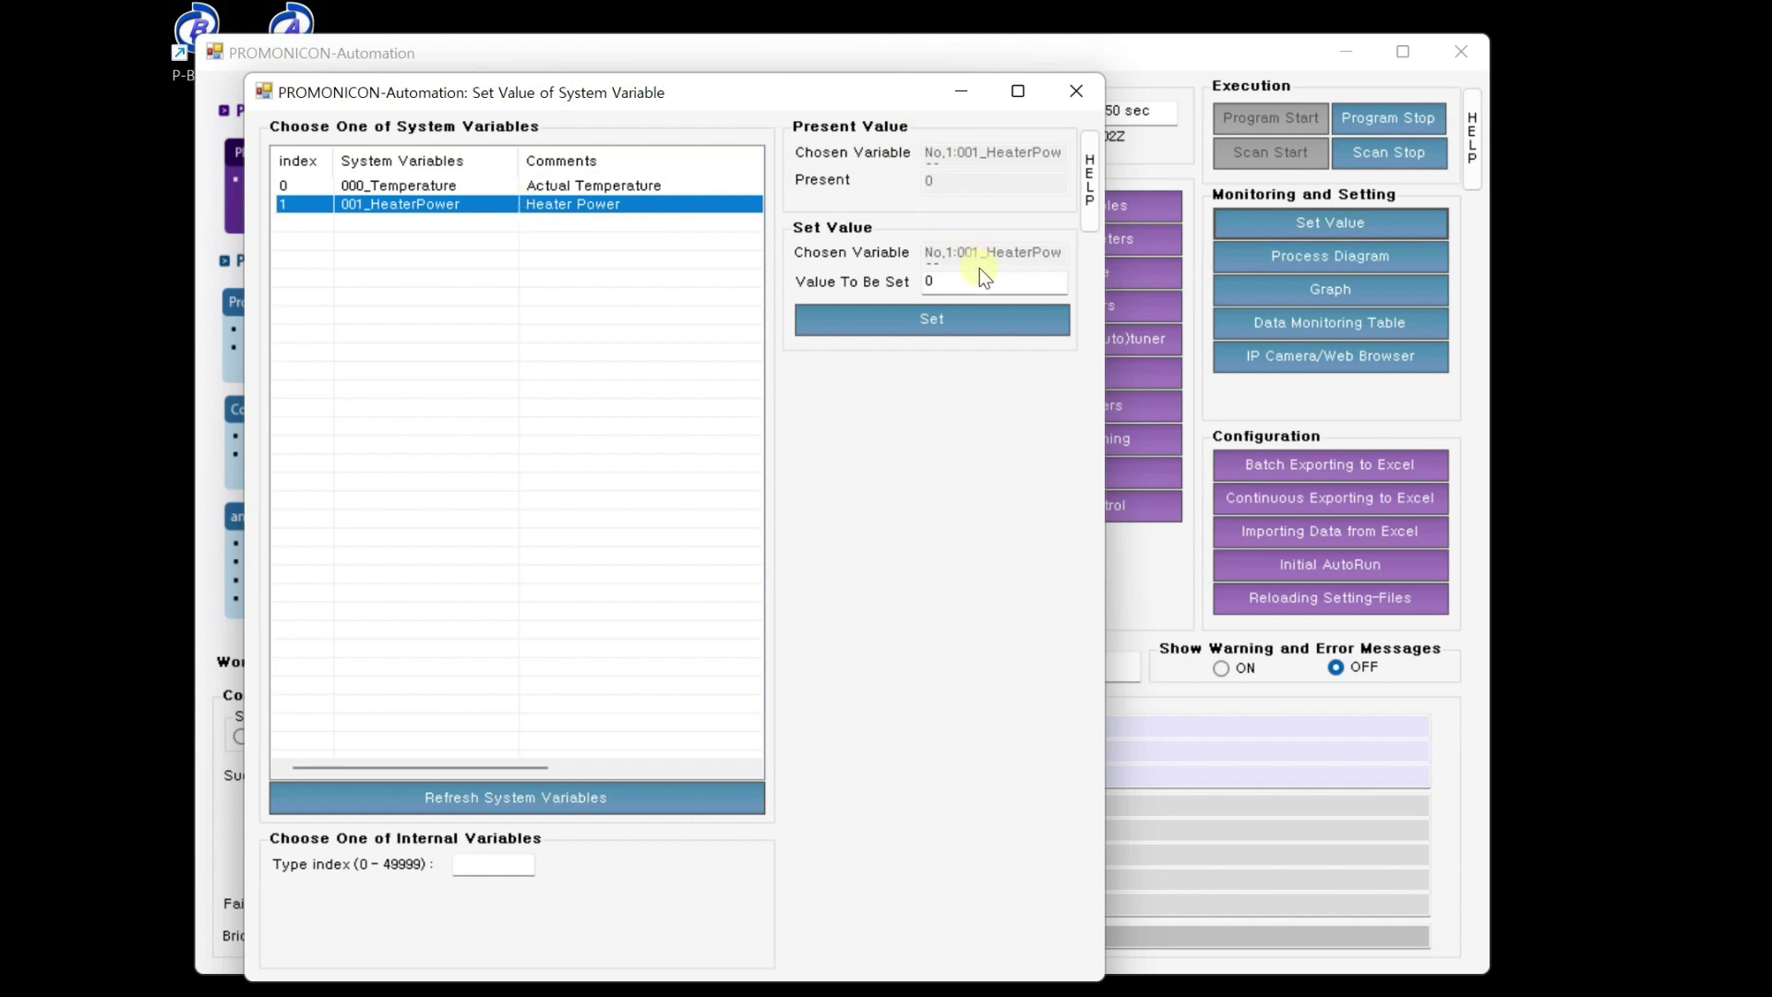
click(955, 280)
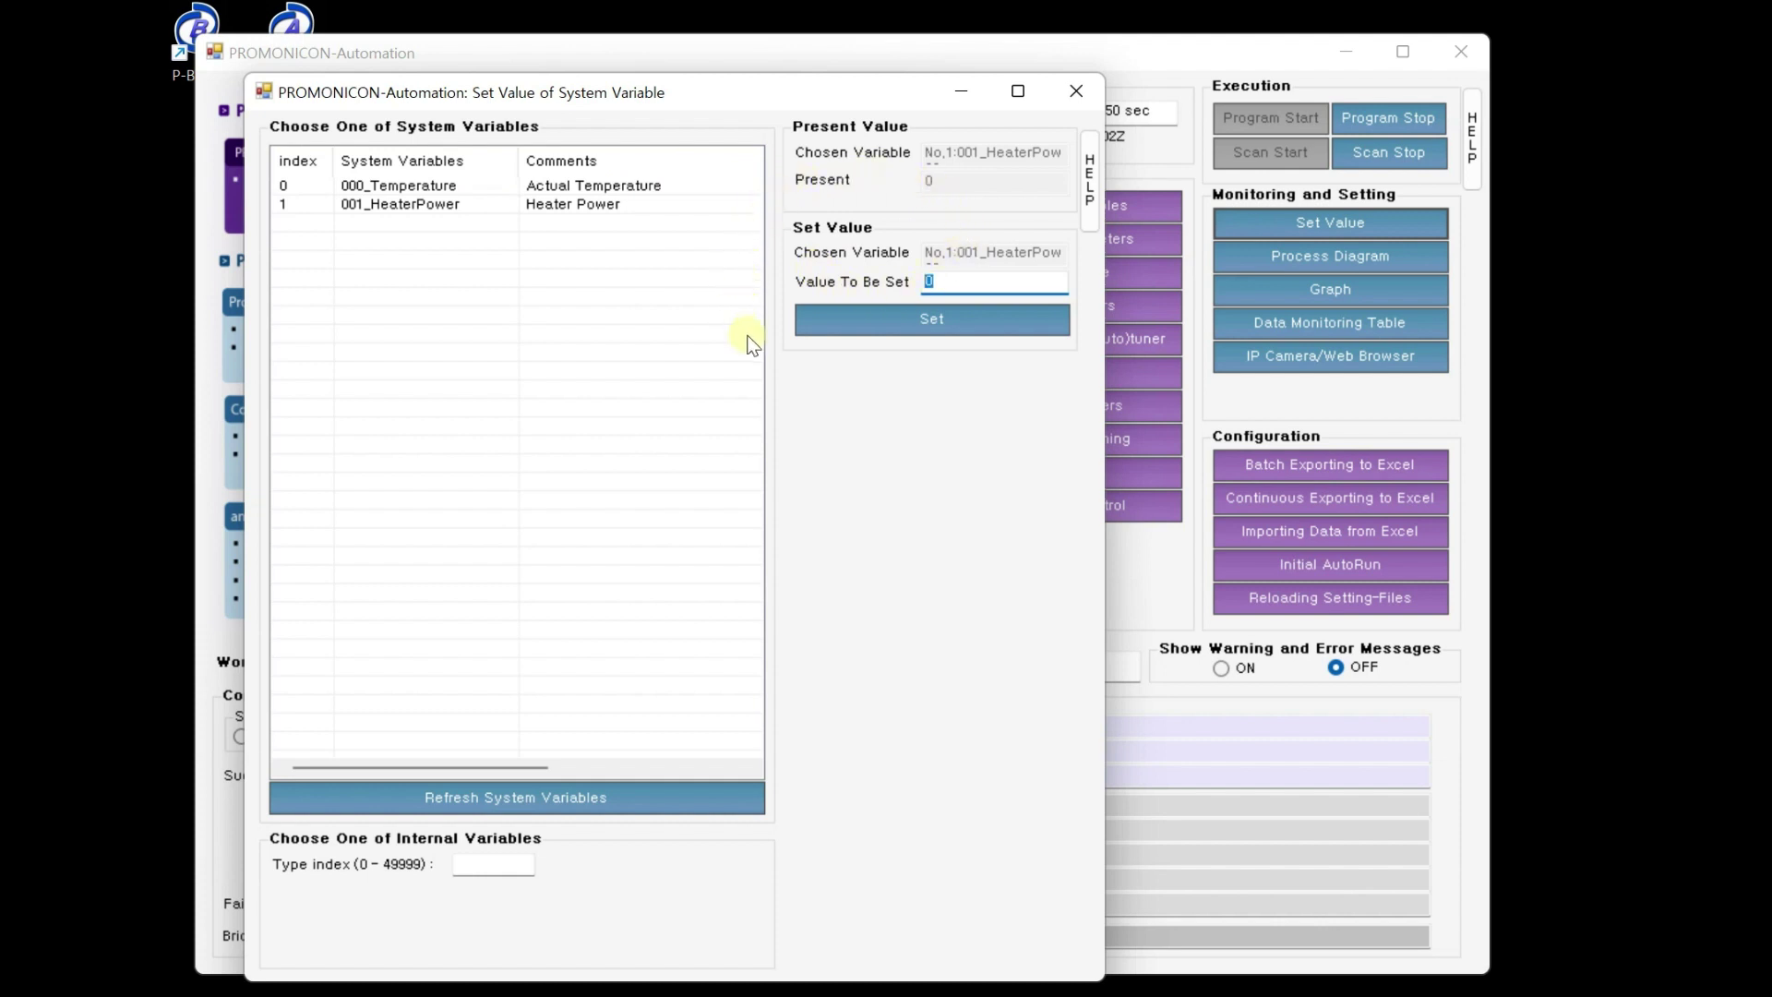
text(5)
click(894, 325)
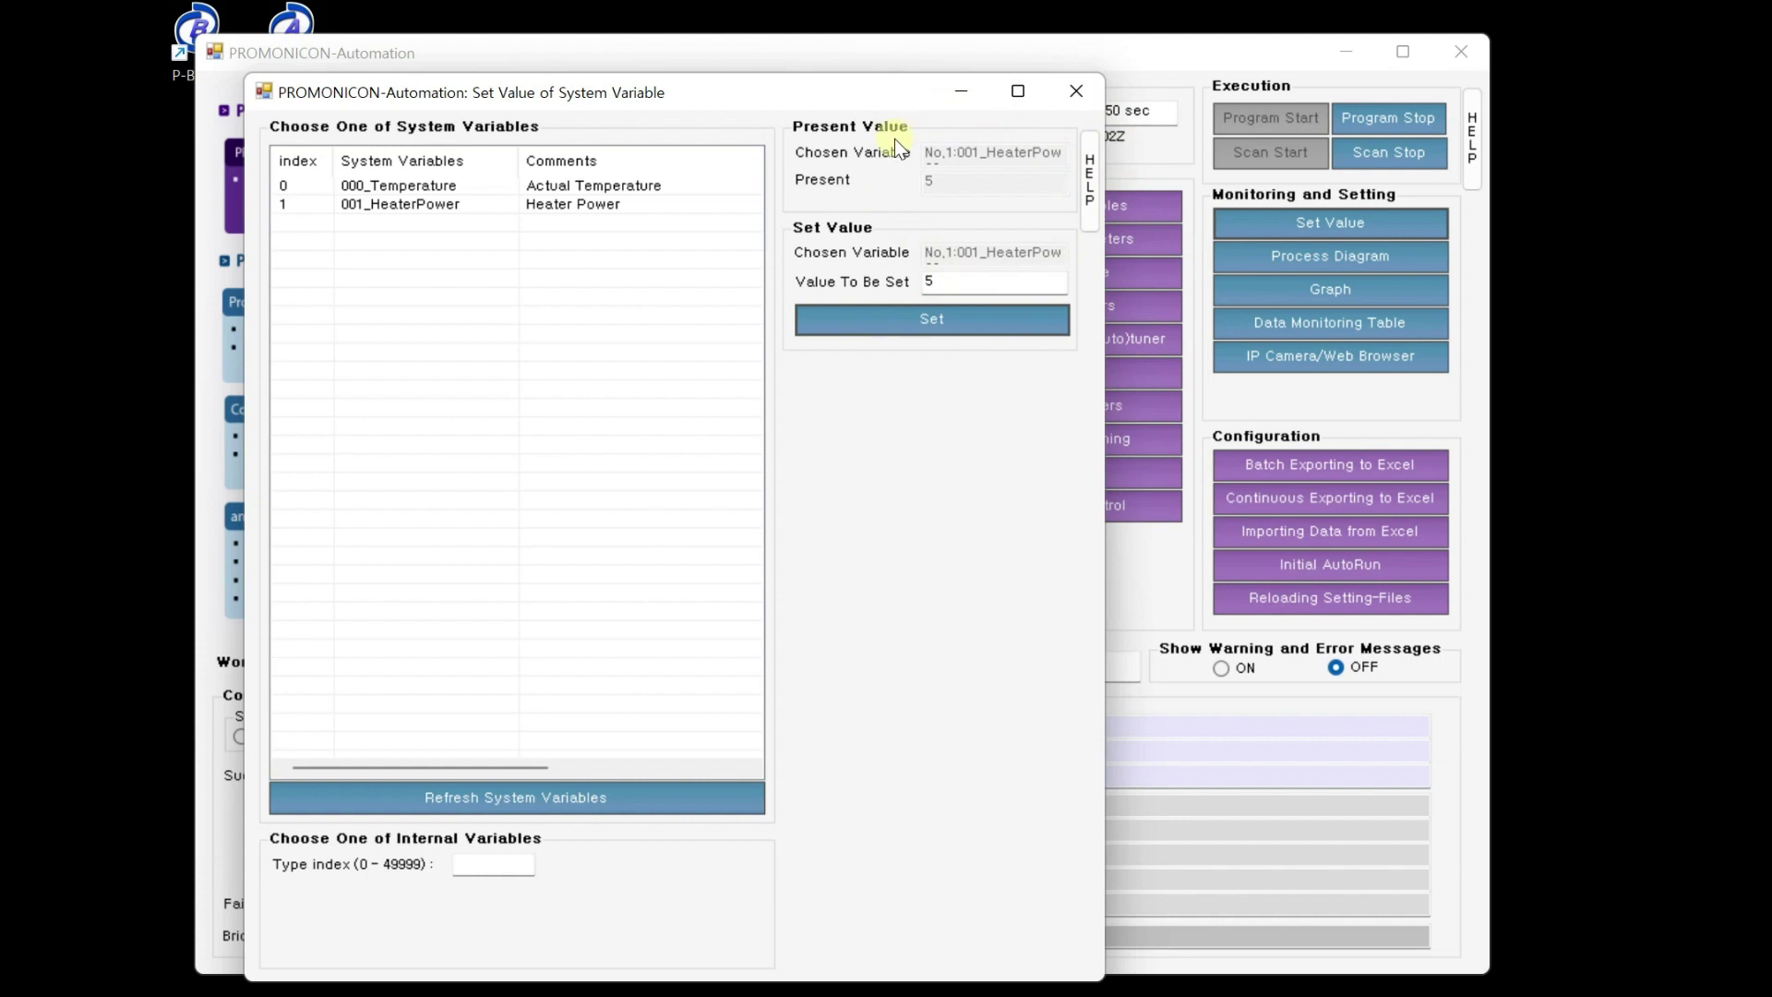
click(1076, 93)
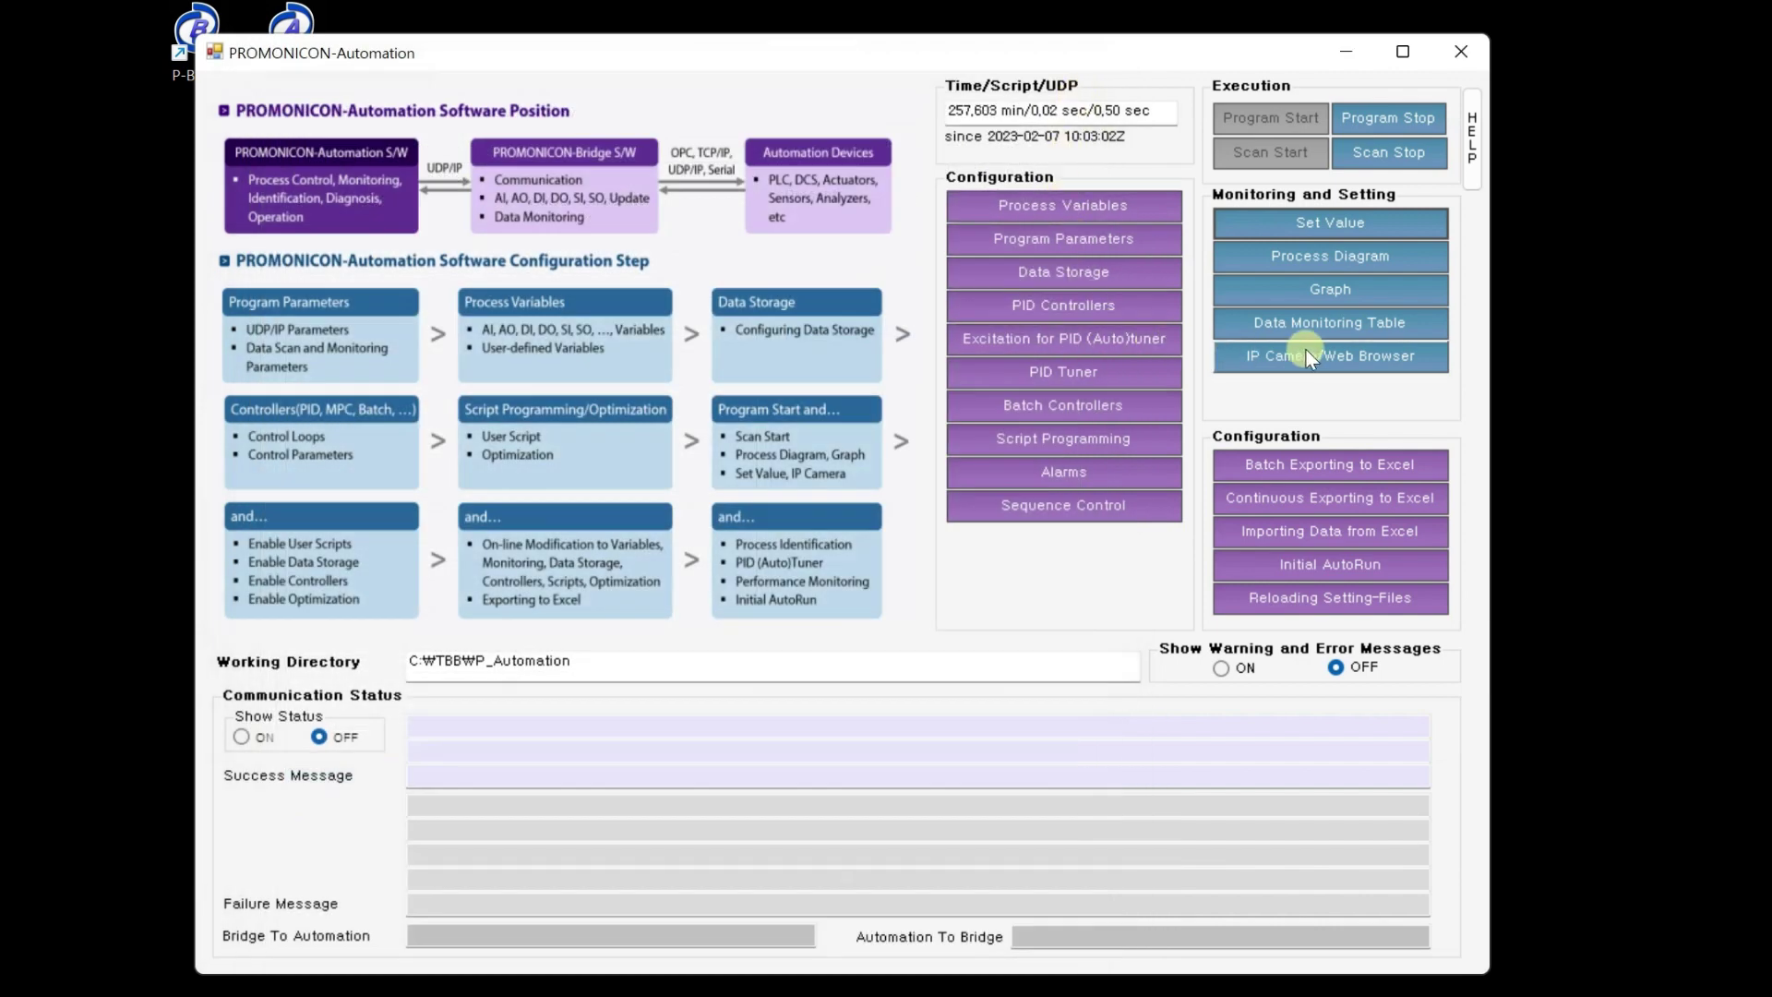
Step: Check the process variables in the Data Monitoring Table, widening column 1 to read its full variable name, and close the table
click(1310, 323)
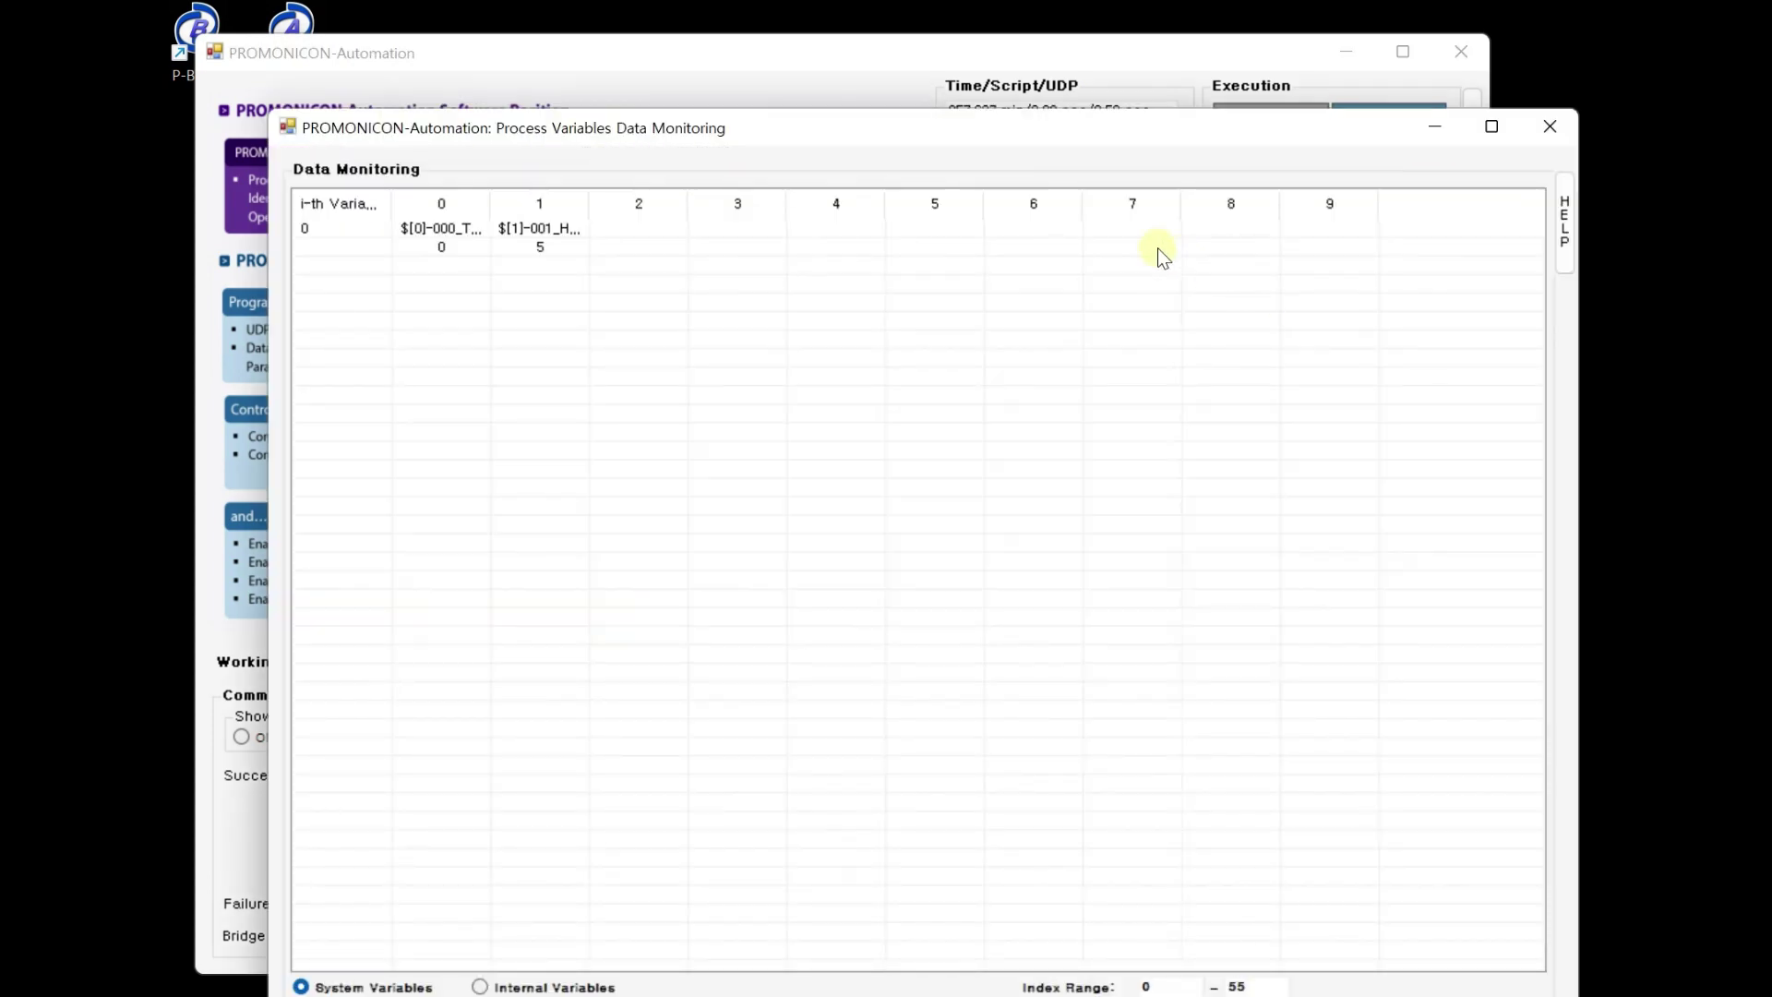
drag(905, 136, 818, 96)
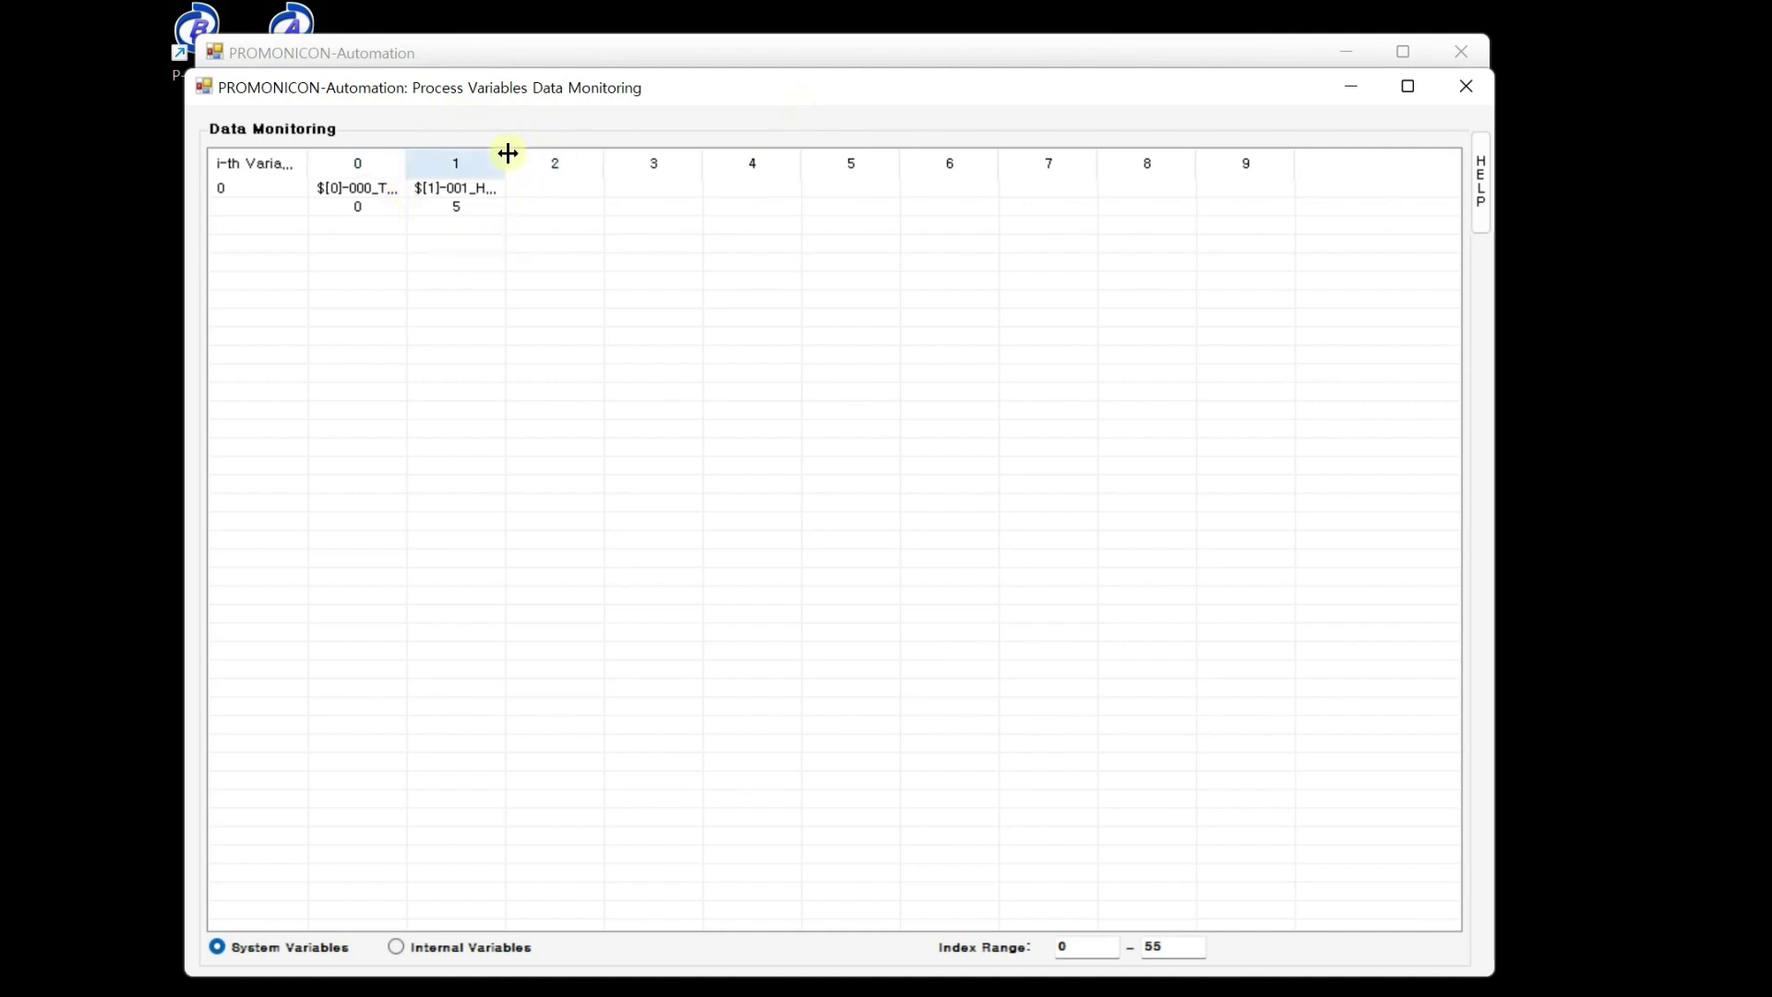
drag(507, 153, 625, 157)
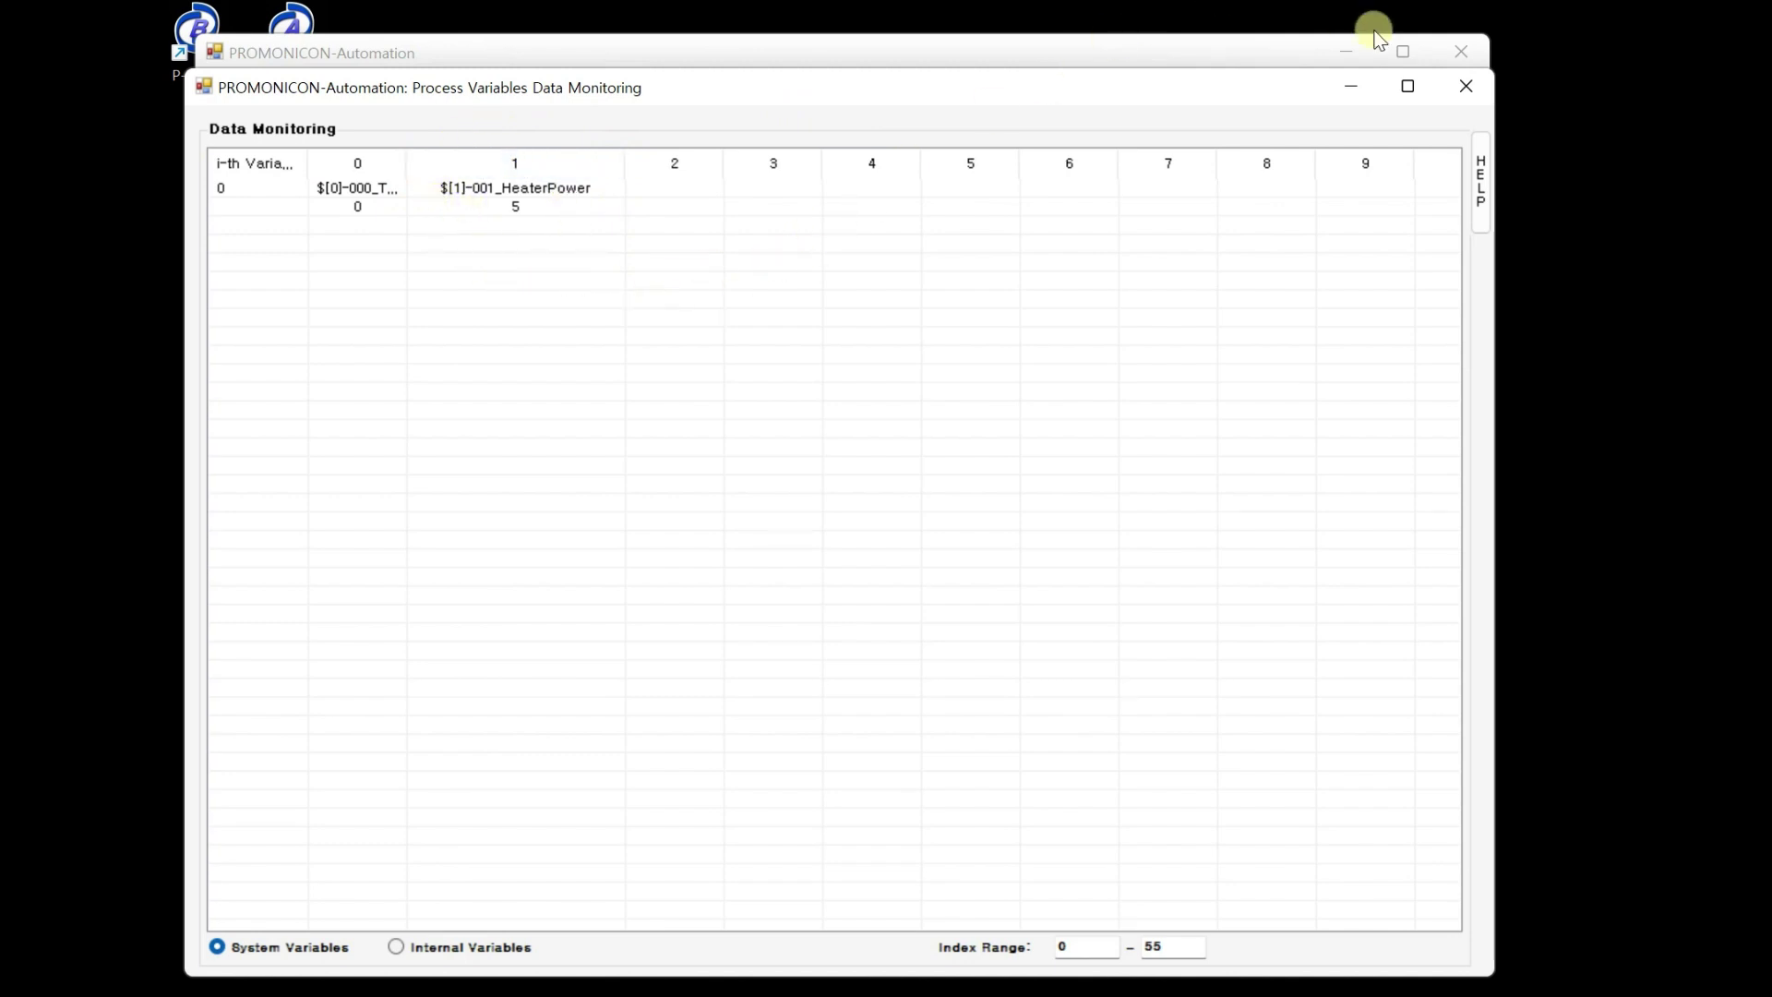
click(1456, 87)
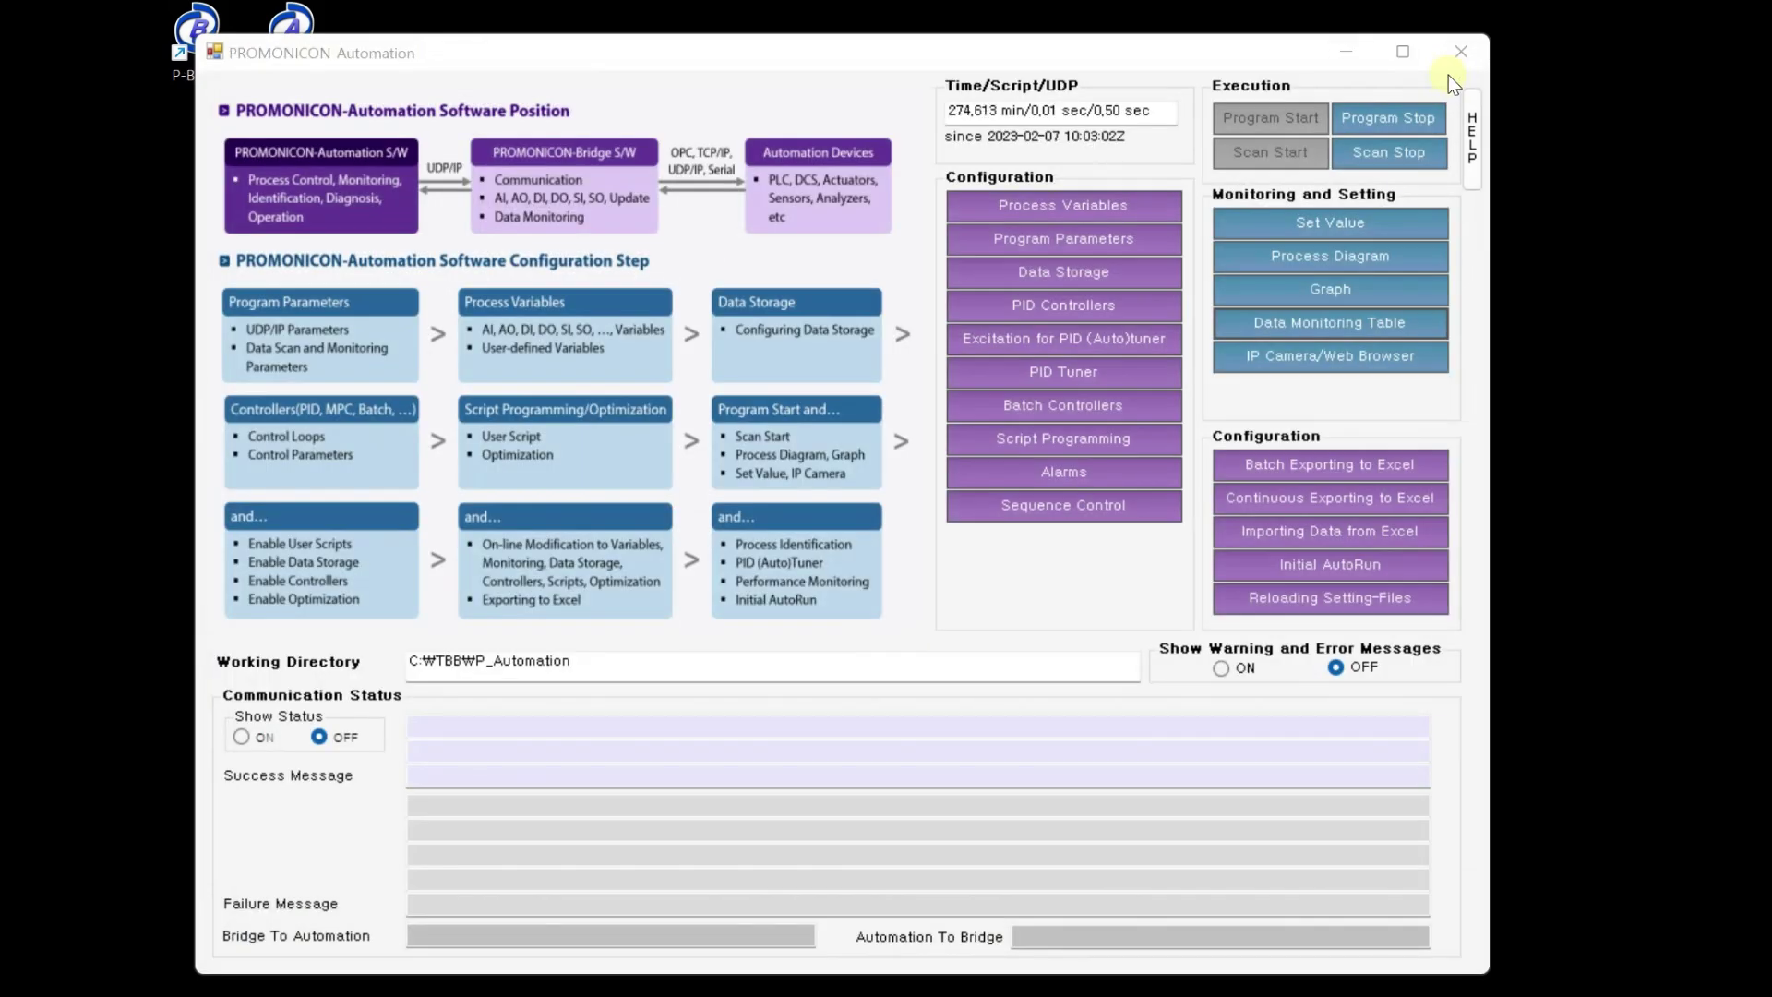